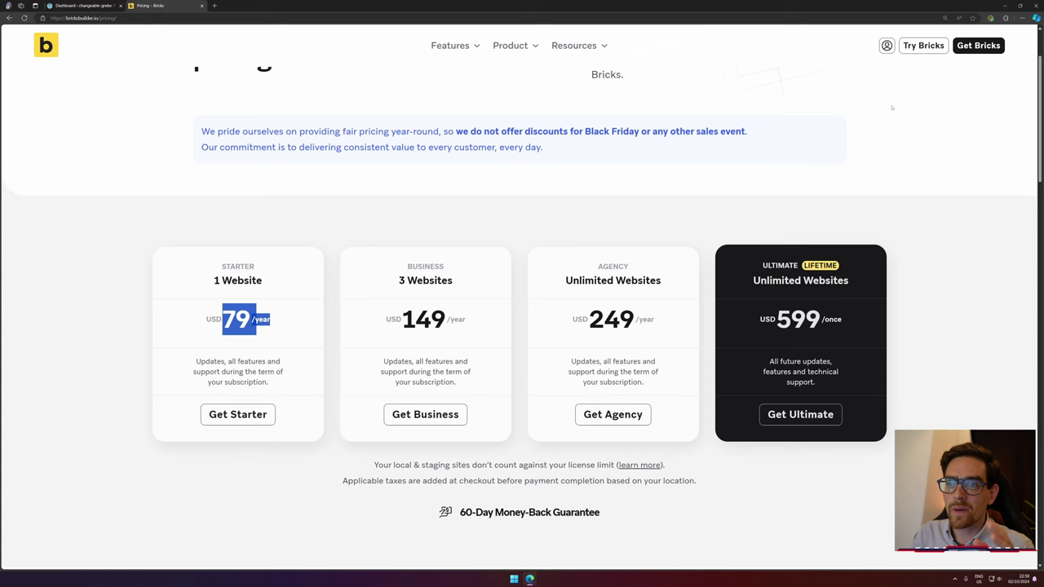
Open the Try Bricks free playground sign-up page in a new tab.
click(924, 47)
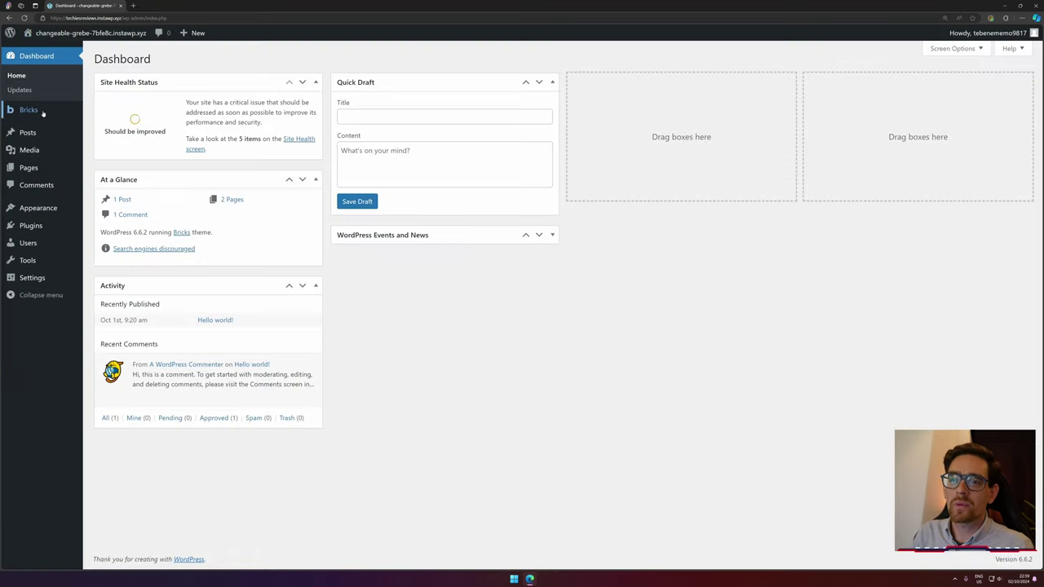
Go to Appearance > Themes to confirm Bricks 1.10.3 is the active theme.
mouse_move(41, 110)
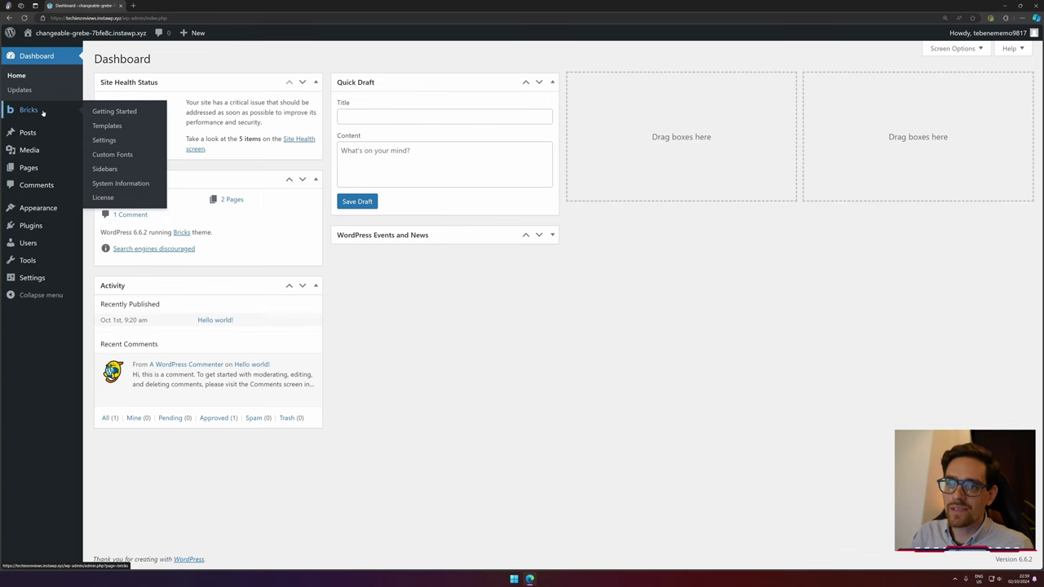
mouse_move(38, 208)
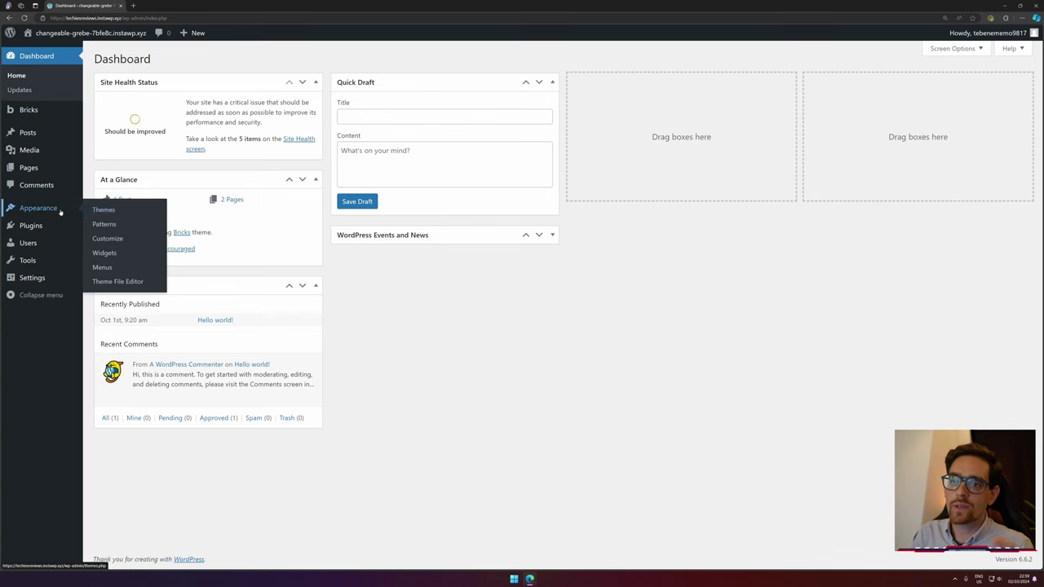
click(144, 214)
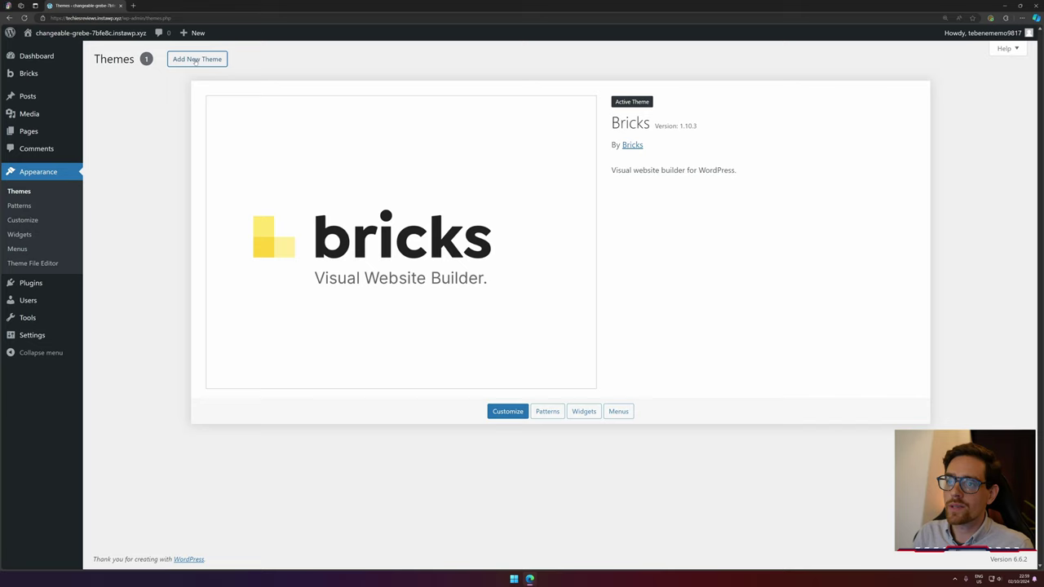
Bring up the Upload Theme form and cancel the file browser without choosing a zip.
click(198, 59)
click(200, 59)
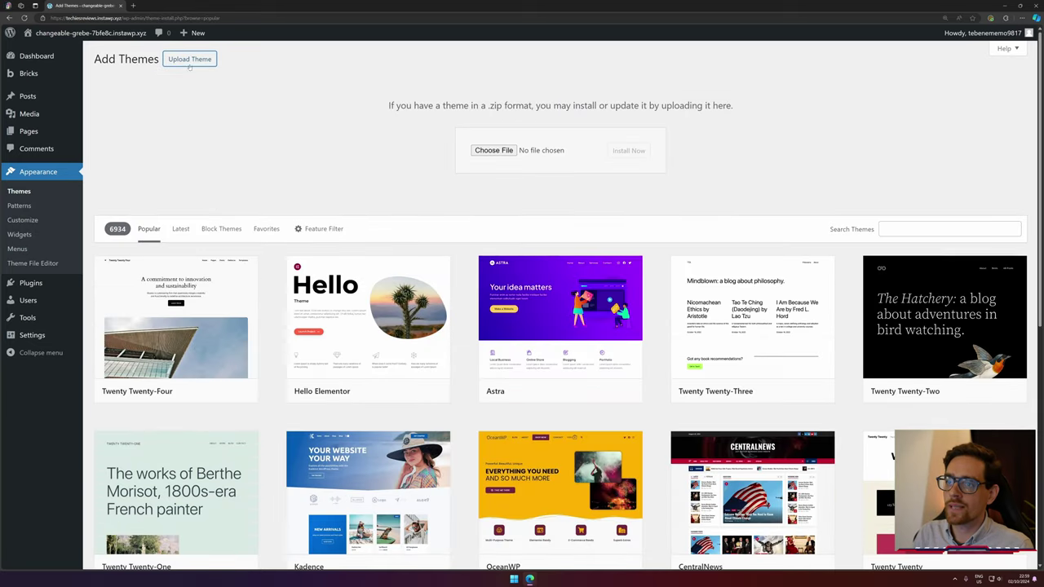
click(481, 151)
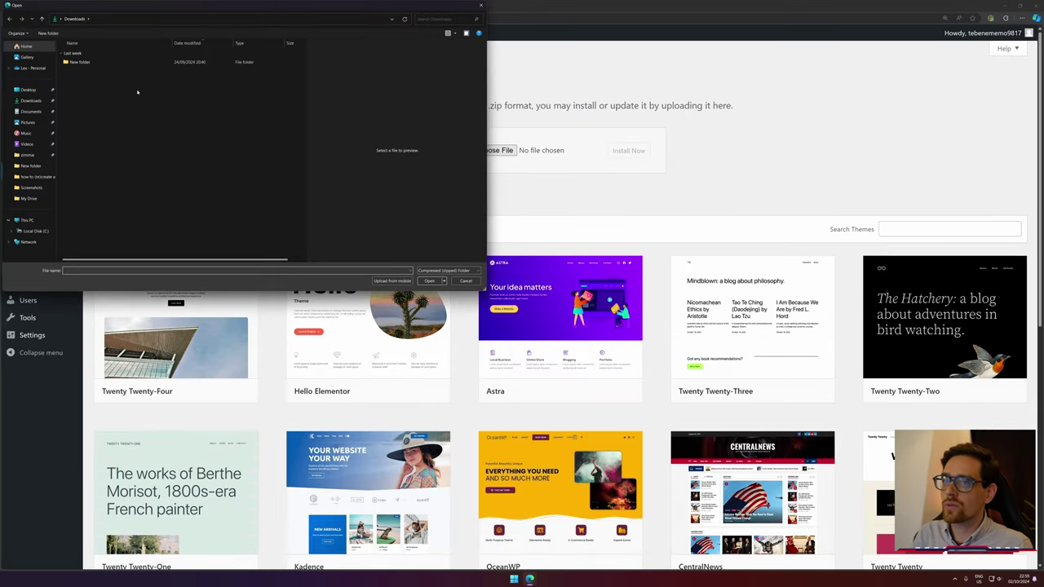
click(465, 280)
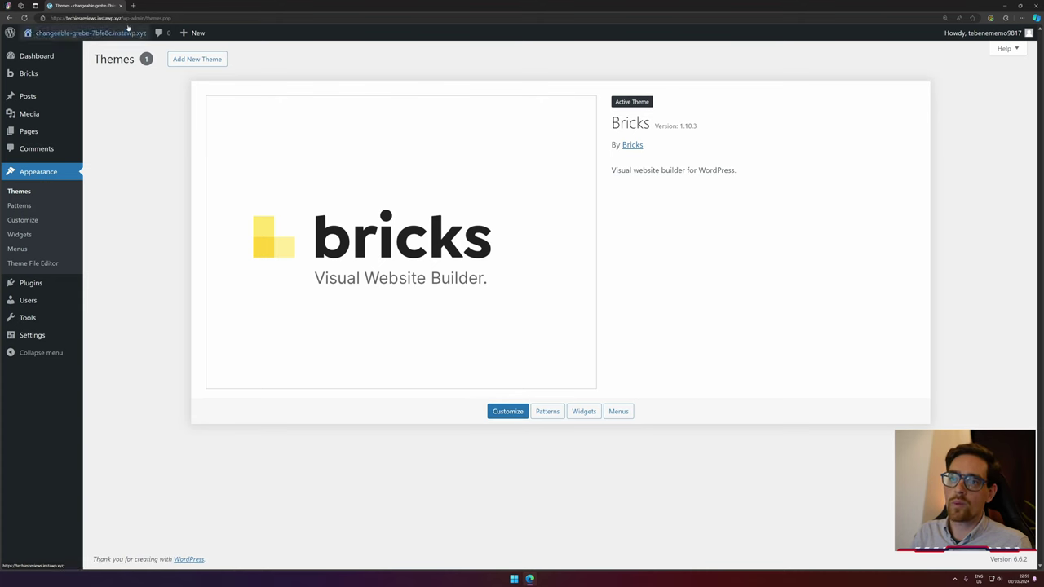
Visit the Bricks getting-started page, then add a new page and edit it with Bricks.
click(28, 74)
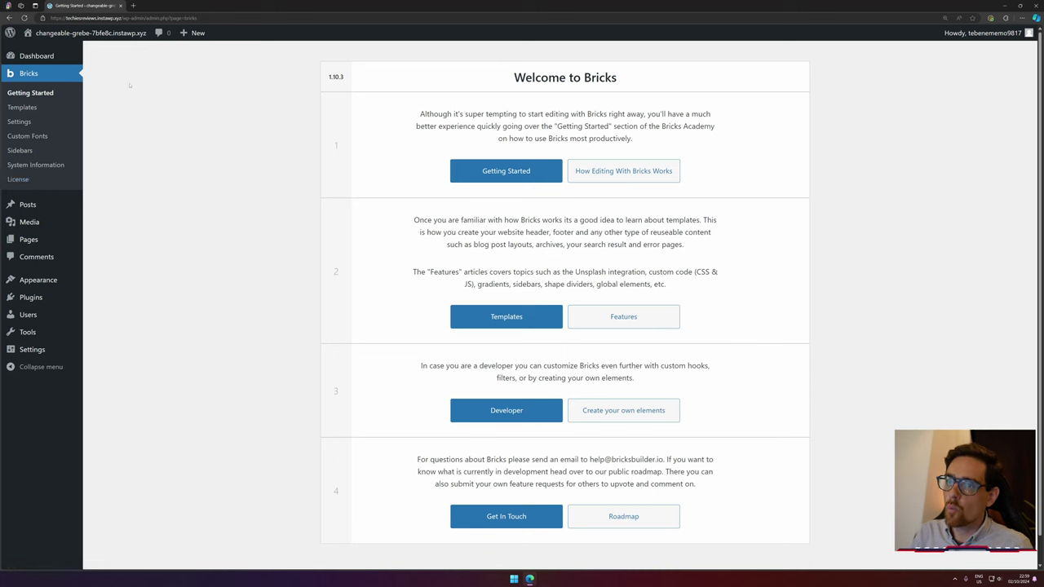
mouse_move(26, 241)
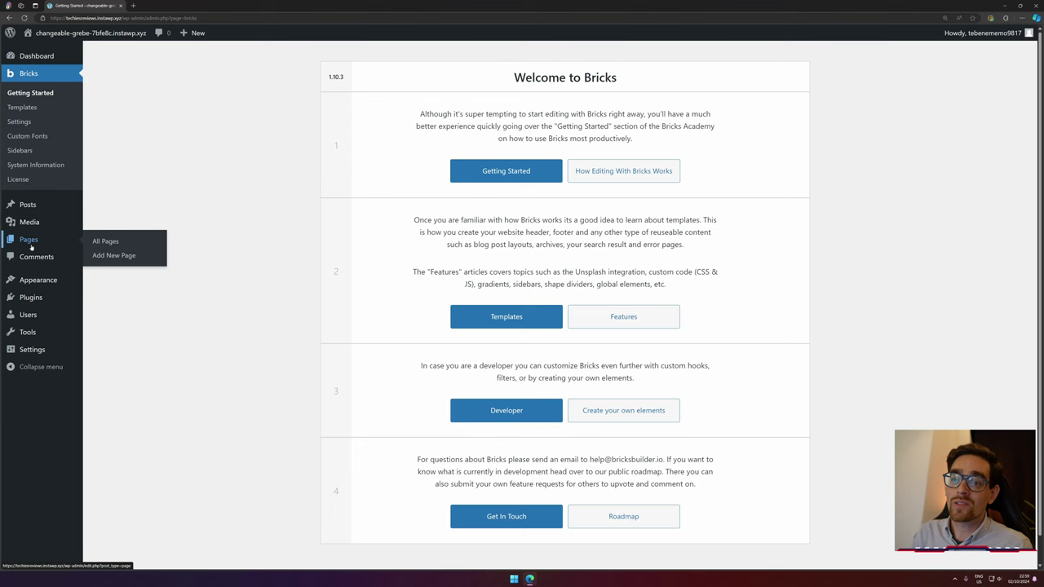
click(126, 258)
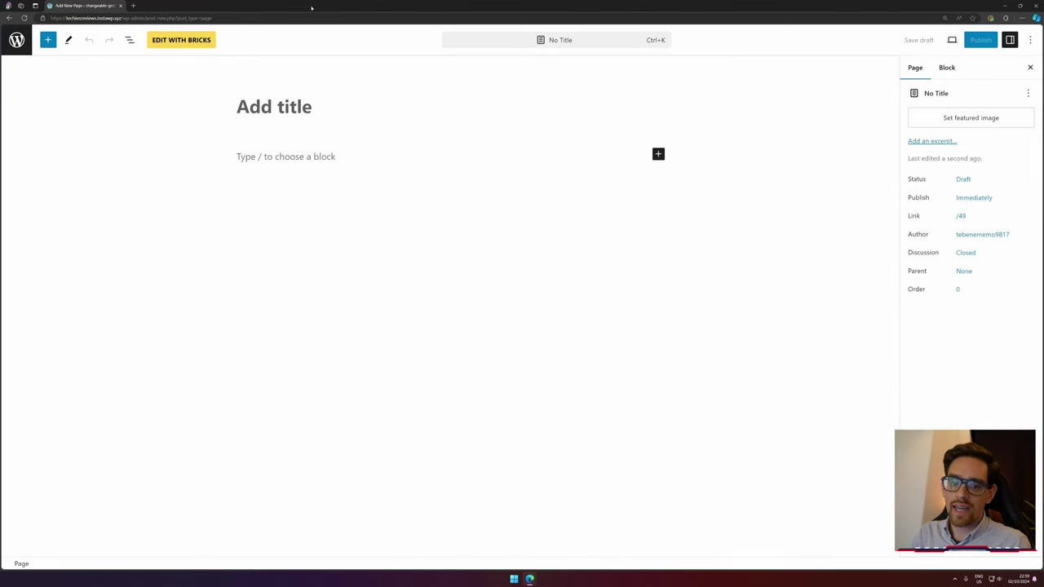
click(204, 46)
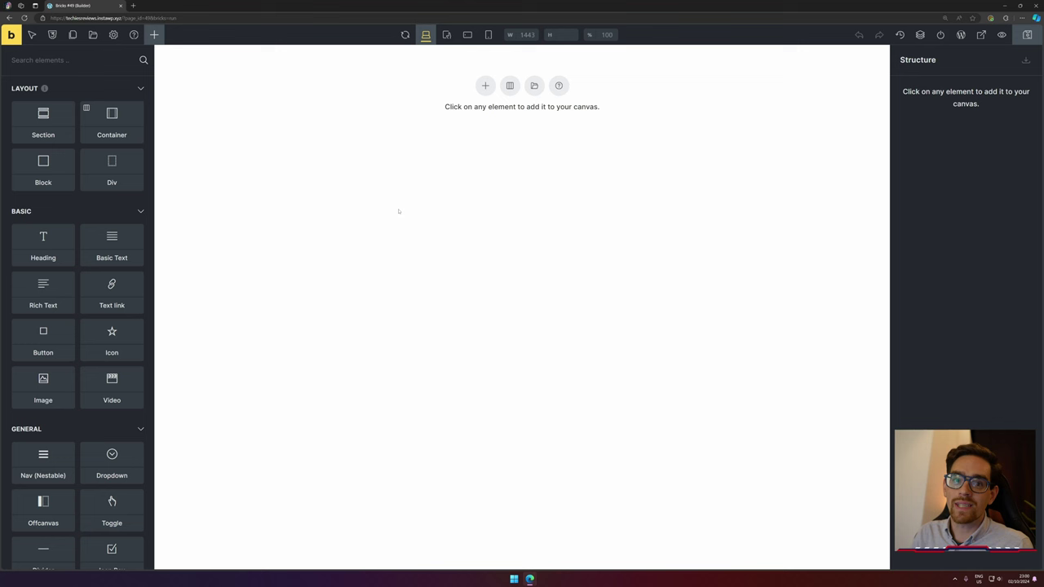
Add a section, then a heading, a div and a nested div inside its container.
click(36, 126)
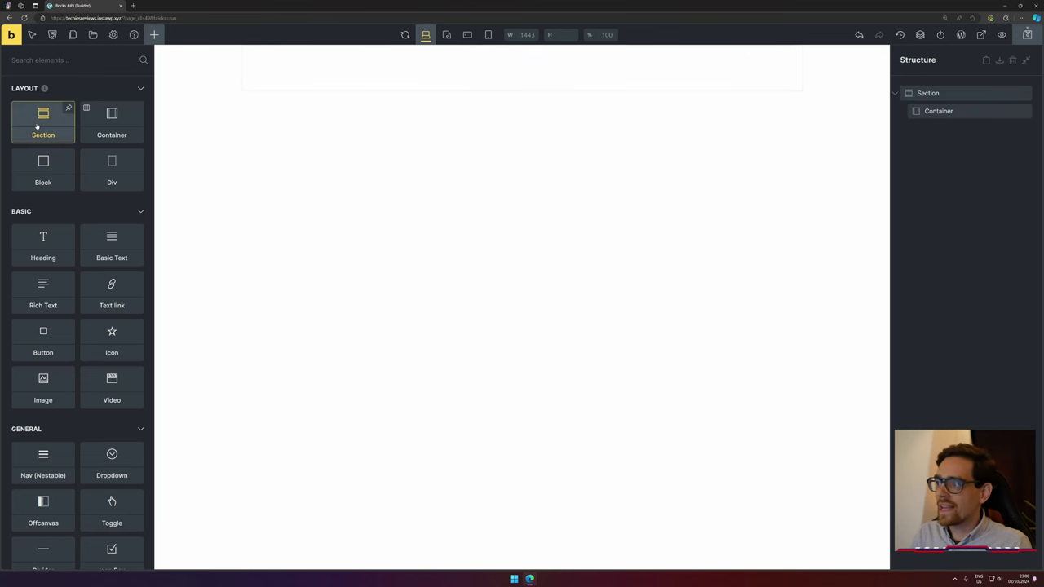
click(929, 93)
click(930, 114)
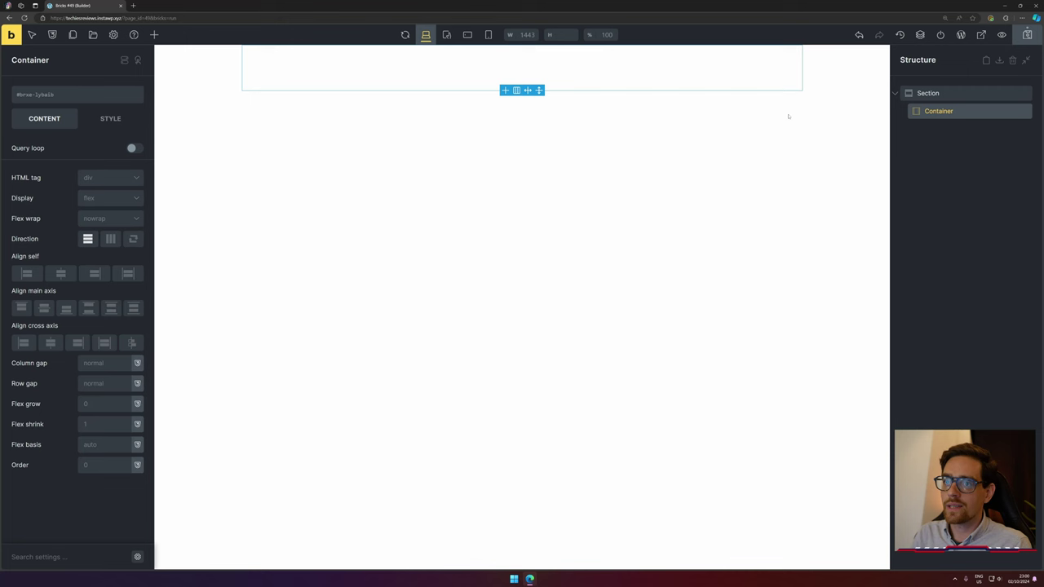
click(153, 35)
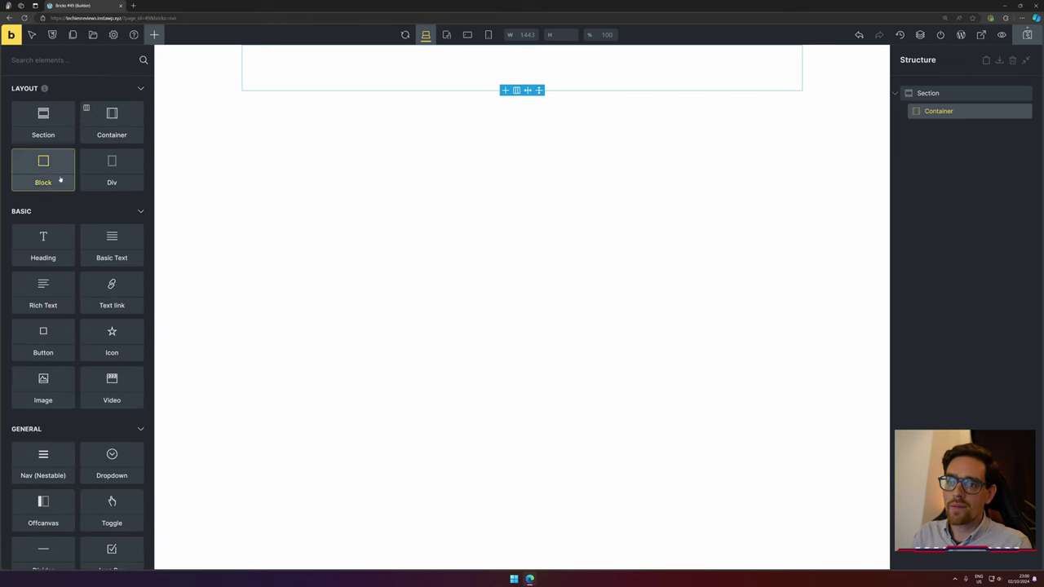
click(44, 244)
click(120, 172)
click(992, 148)
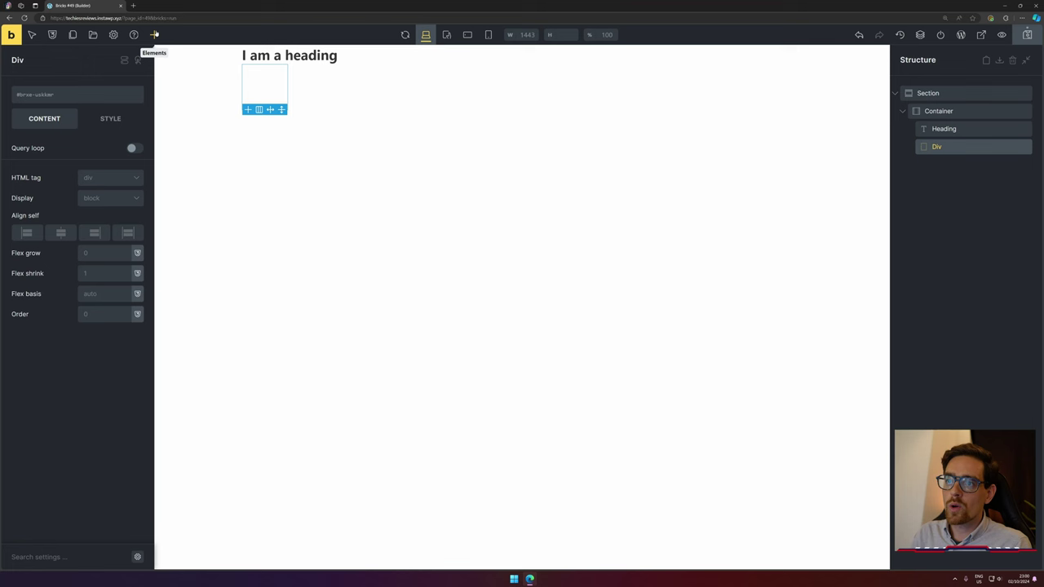
click(154, 34)
click(111, 181)
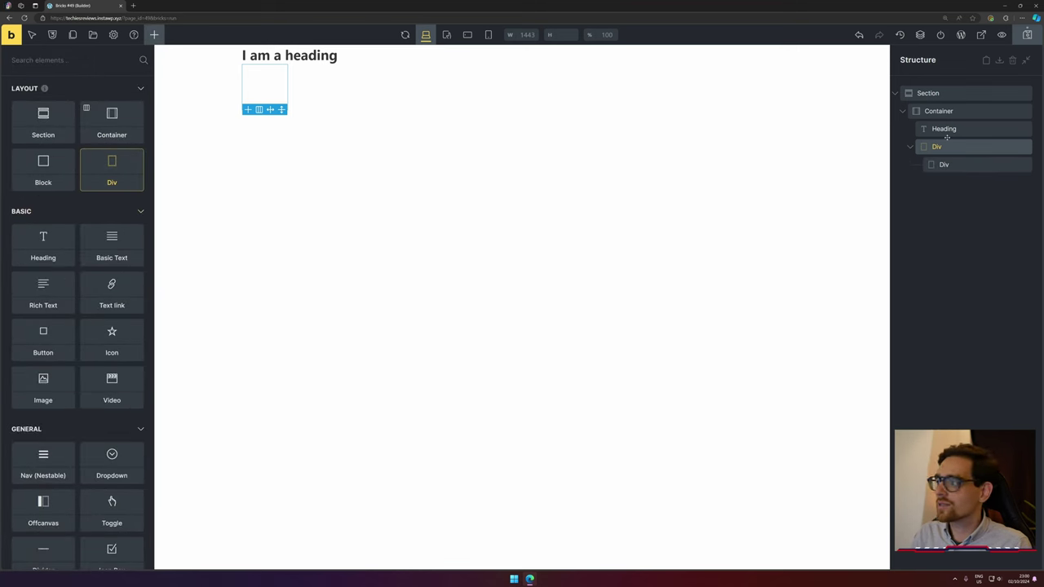
Rename the elements hero, hero-wrapper, 'ray wrapper' and ray-light in the Structure panel.
click(928, 93)
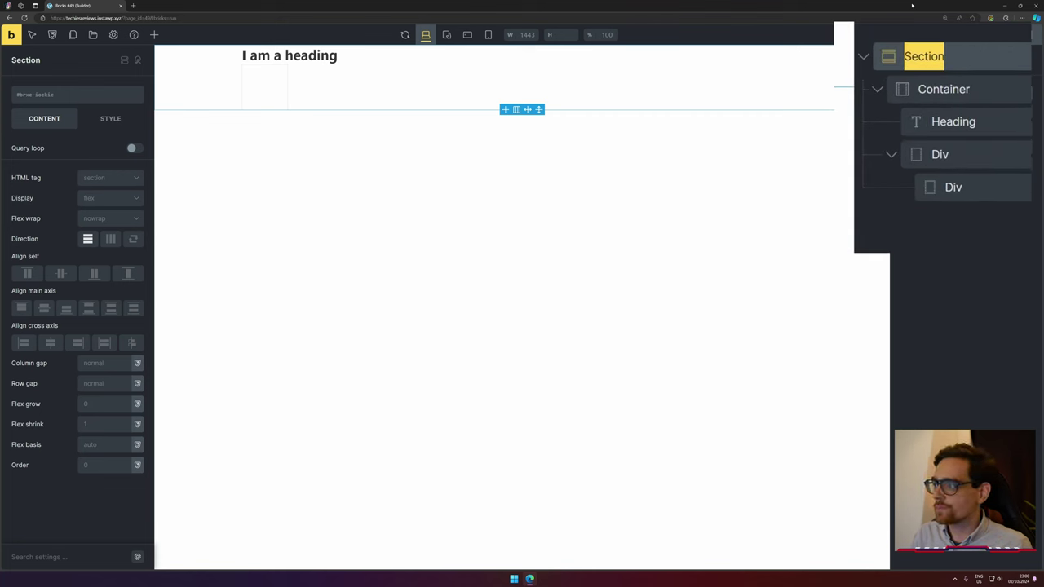
text(Hero)
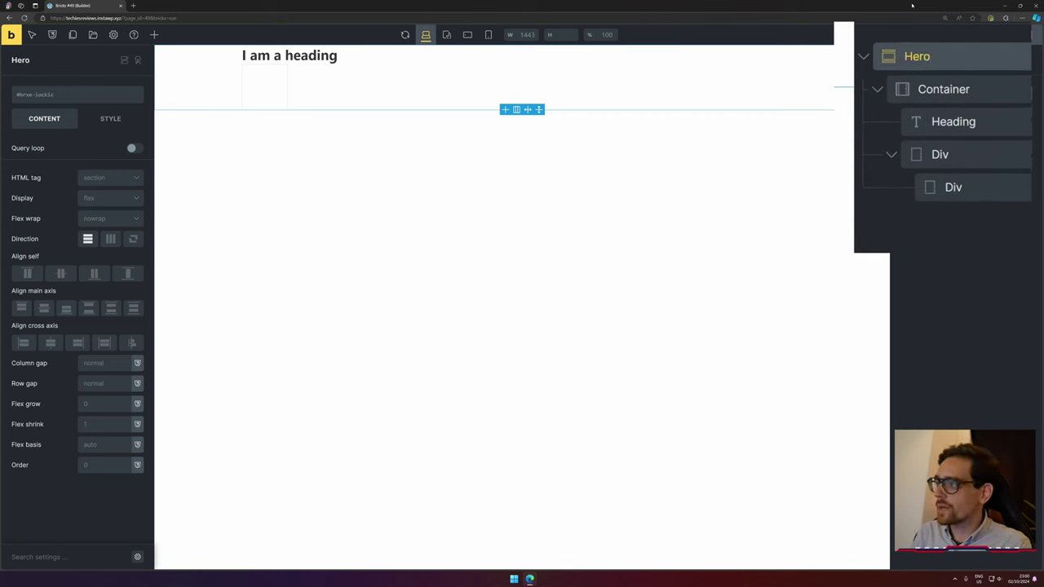
double_click(916, 57)
text(hero)
double_click(943, 89)
text(hero-w)
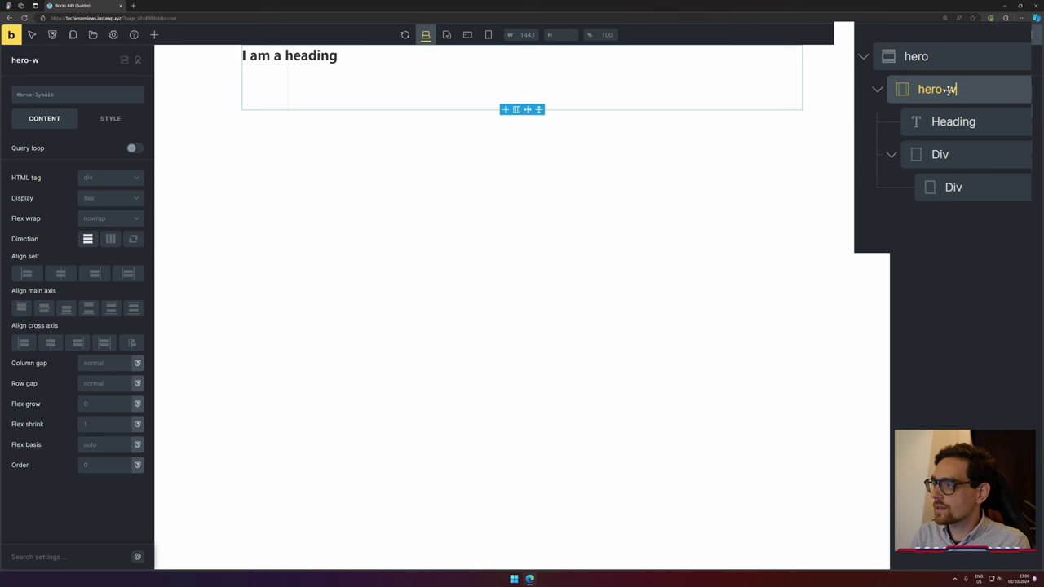
text(rapper)
double_click(965, 119)
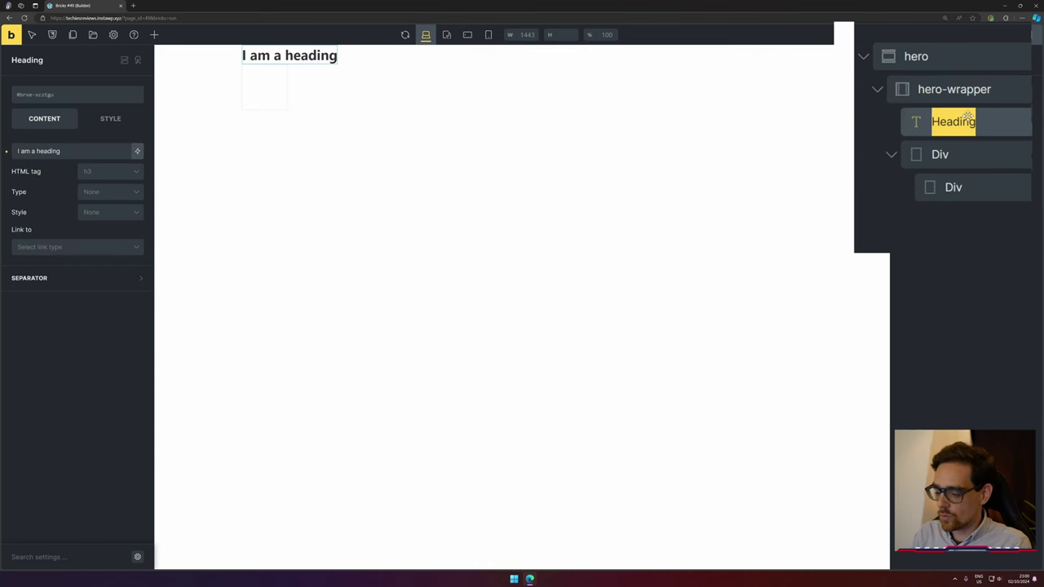
double_click(939, 154)
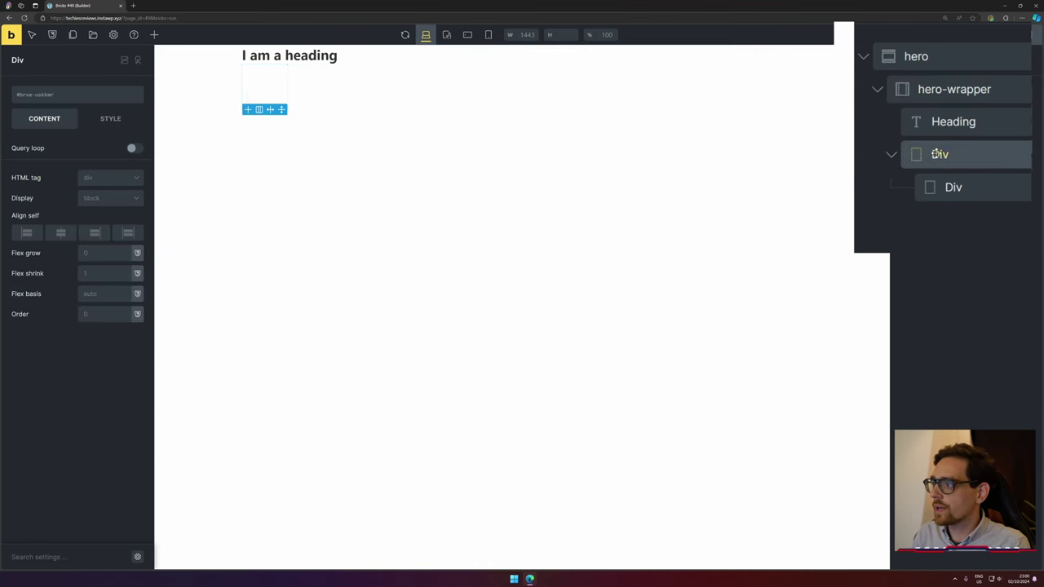
text(ray wrapper)
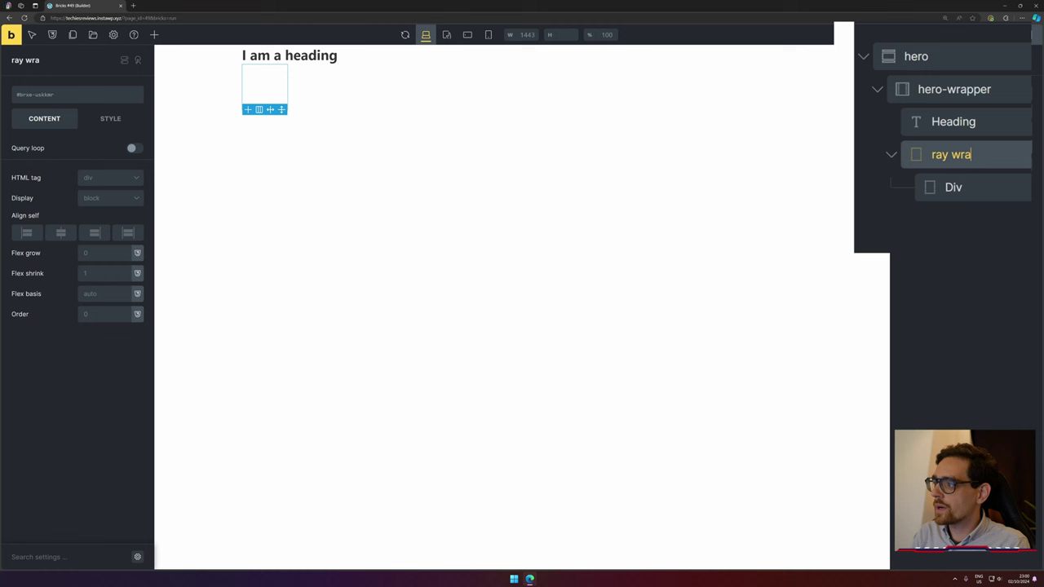
double_click(954, 189)
text(ray-)
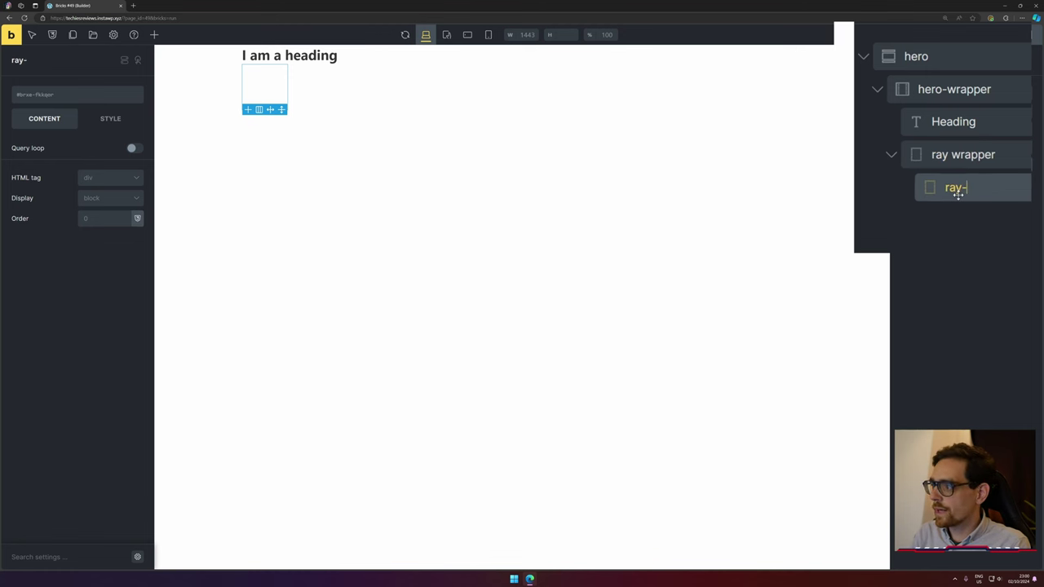
text(light)
double_click(952, 122)
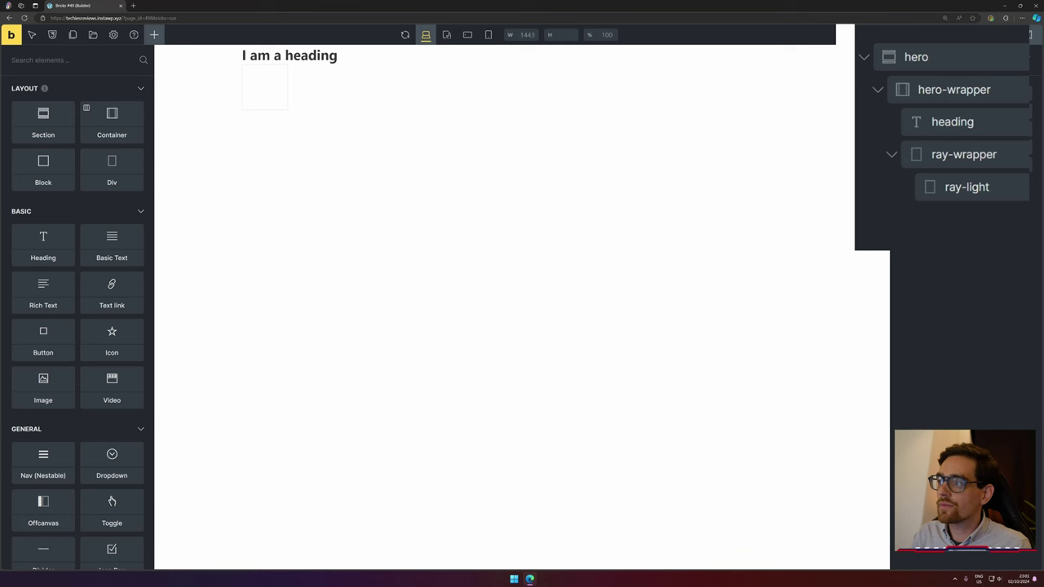
Give the hero section the CSS class hero.
click(571, 102)
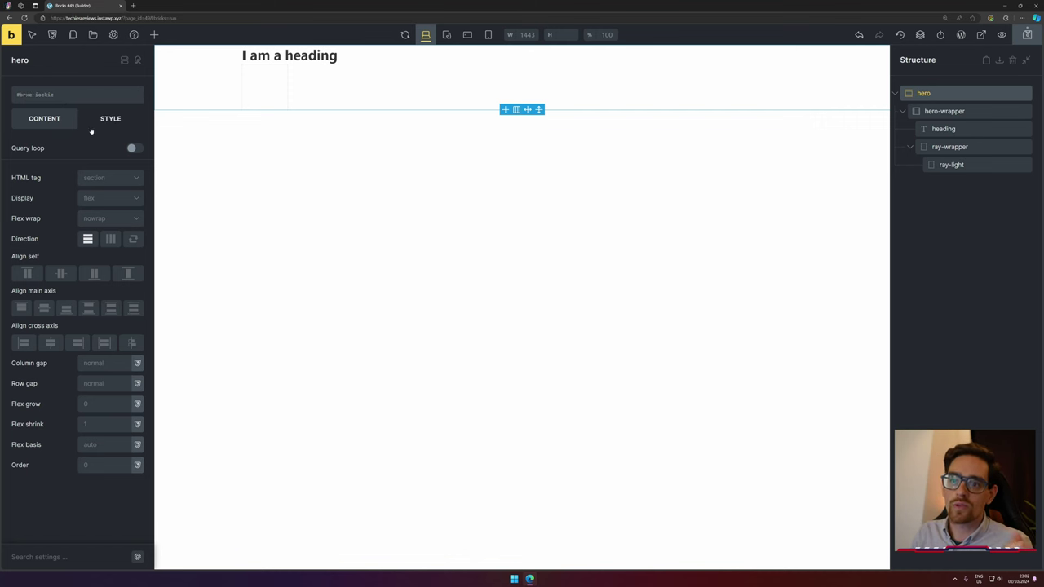
click(66, 96)
text(hero)
key(Return)
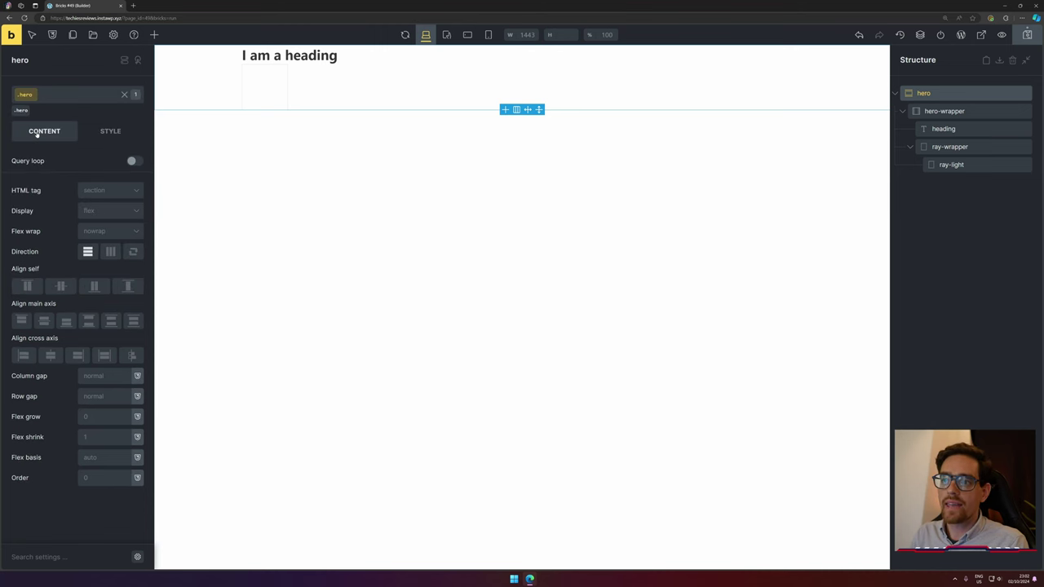
Set the hero's height to 100dvh in the Style sizing settings.
click(116, 132)
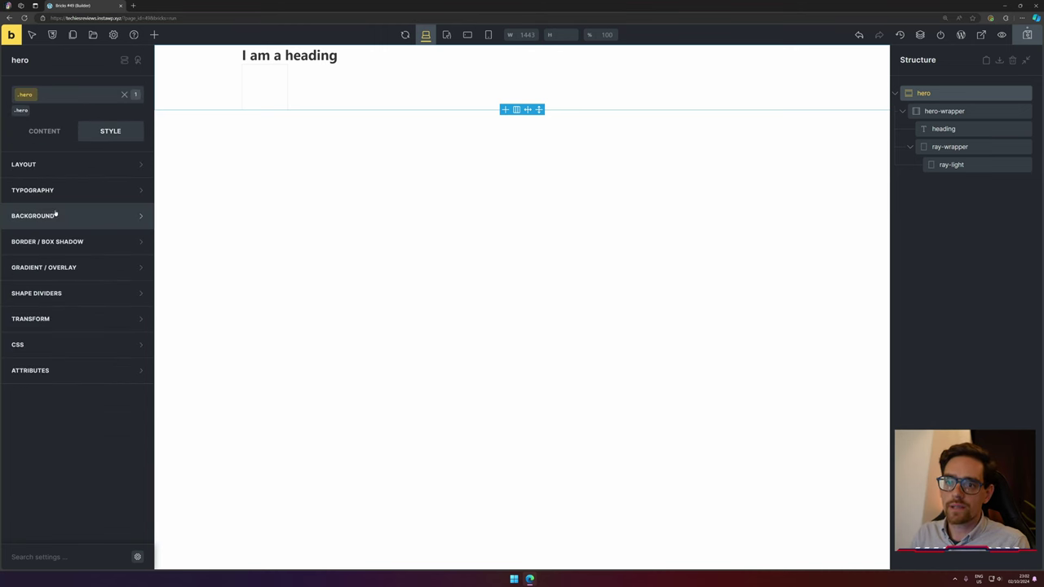
click(68, 168)
scroll(117, 236, down, 2)
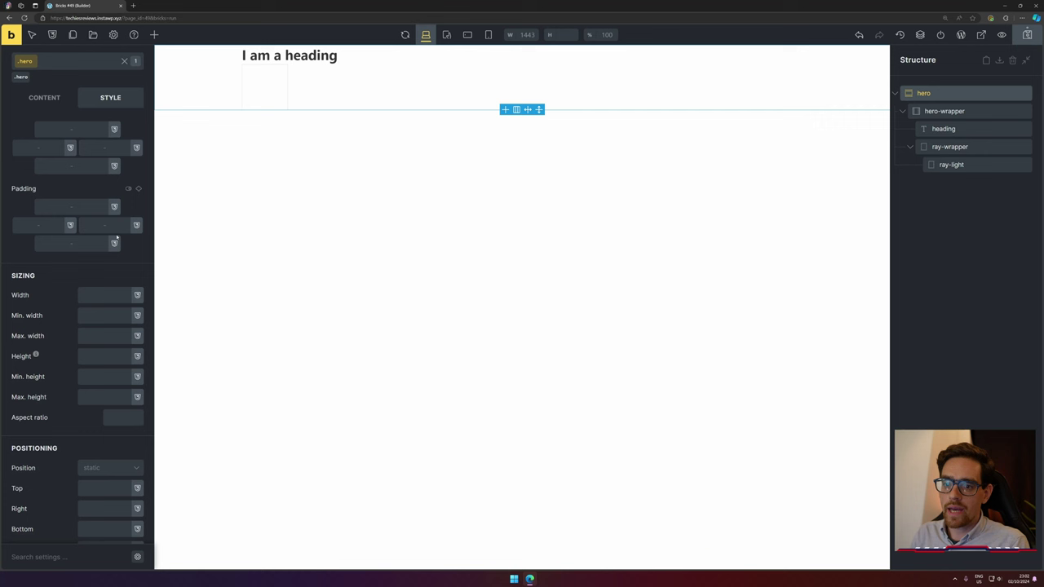
click(92, 355)
text(100vh)
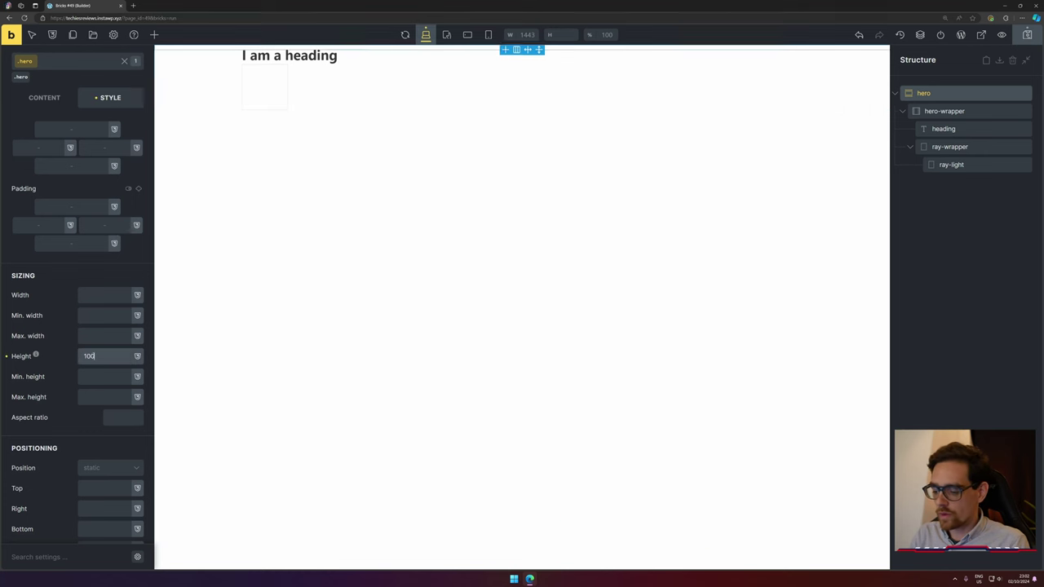
key(Left)
key(Left)
text(d)
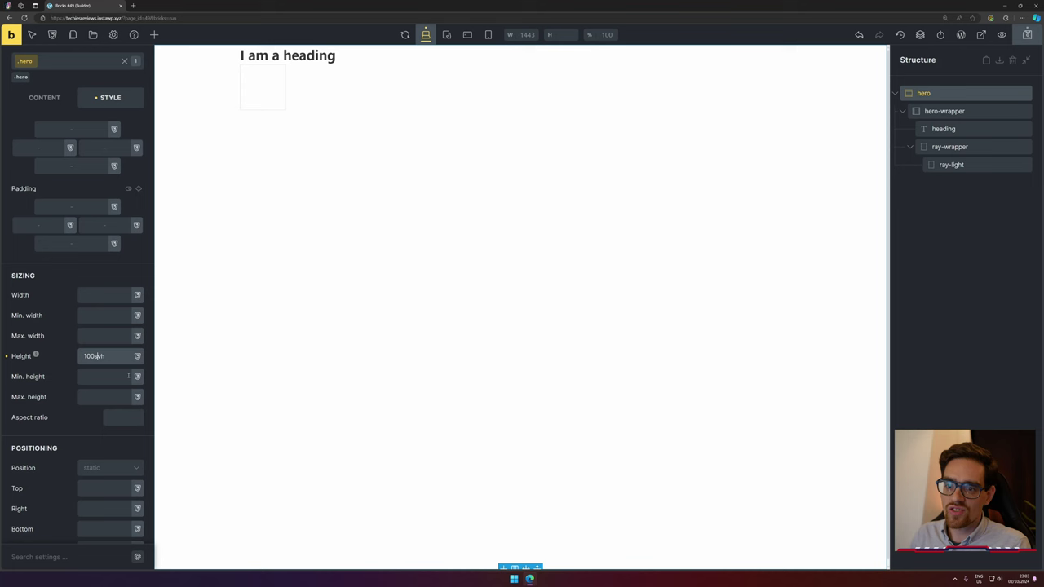
Give the hero a dark #212121 background colour.
click(123, 166)
click(123, 215)
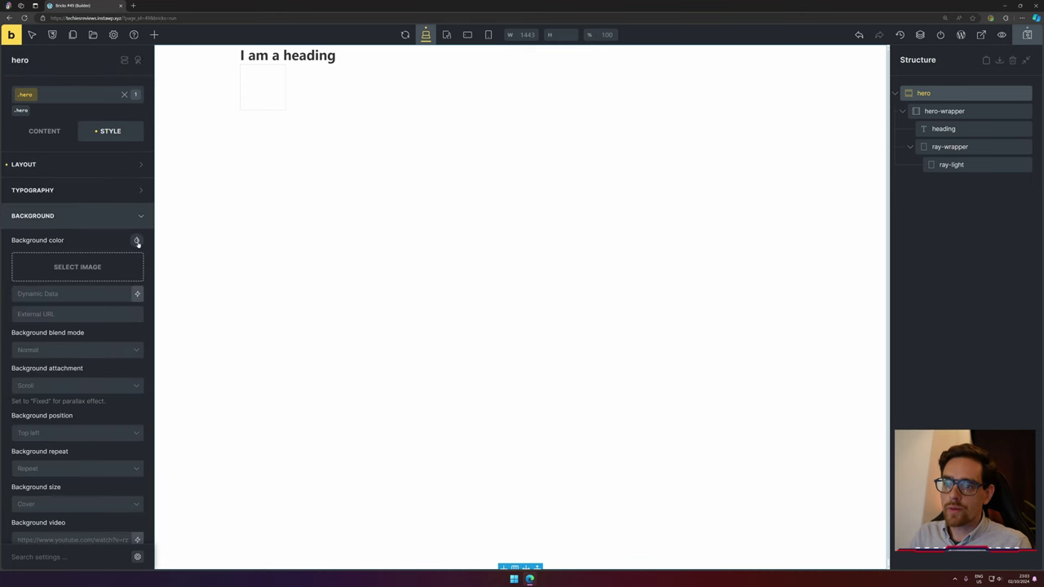
click(137, 241)
click(100, 264)
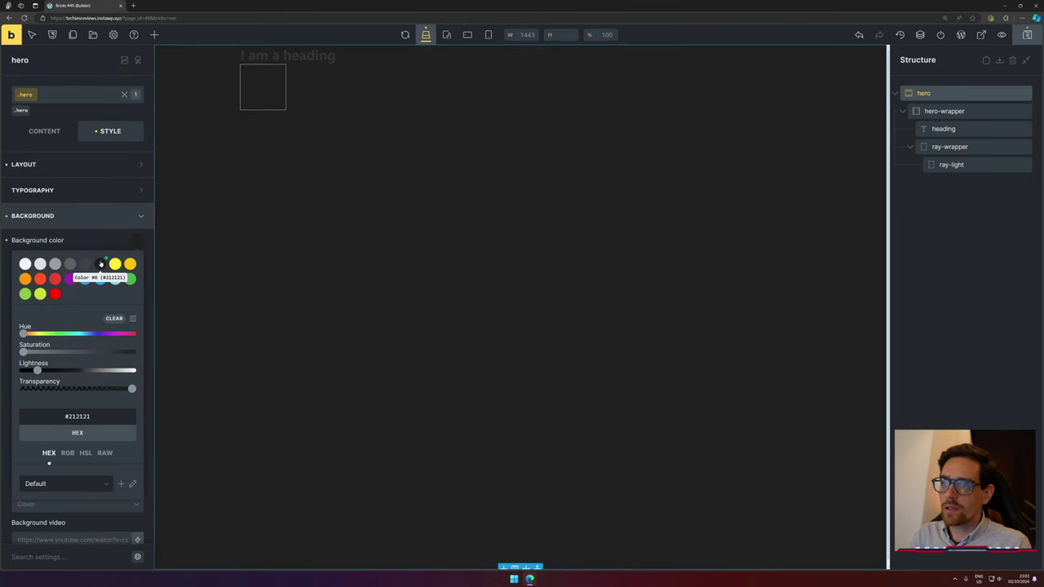
click(114, 215)
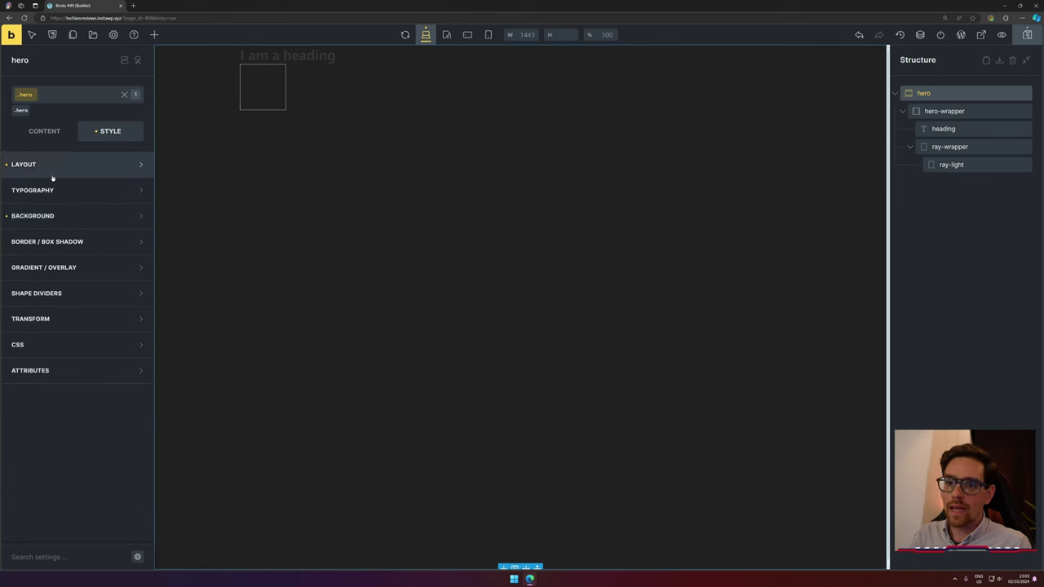
Set the hero's typography colour to white.
click(69, 196)
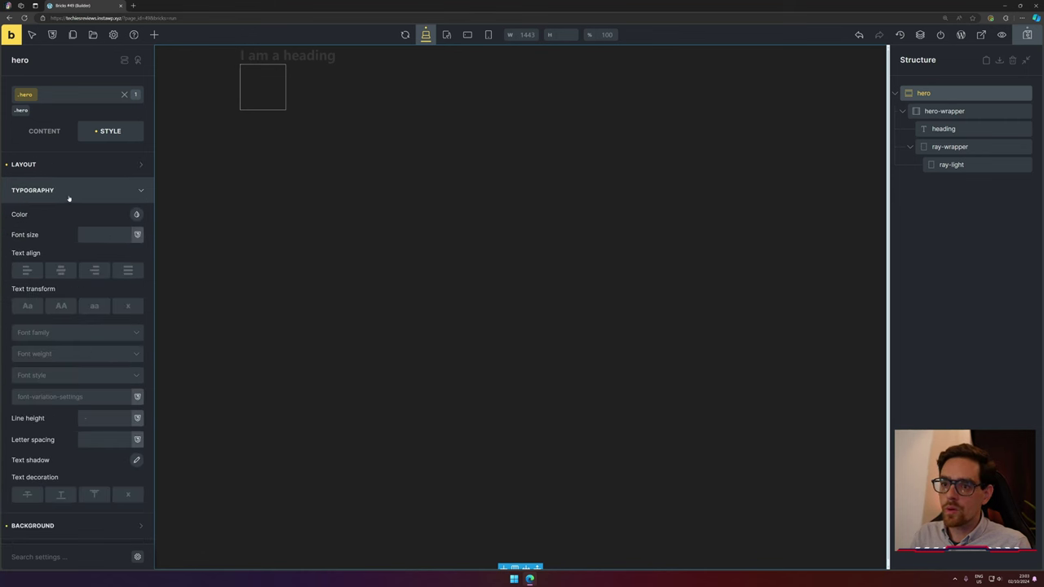
click(137, 214)
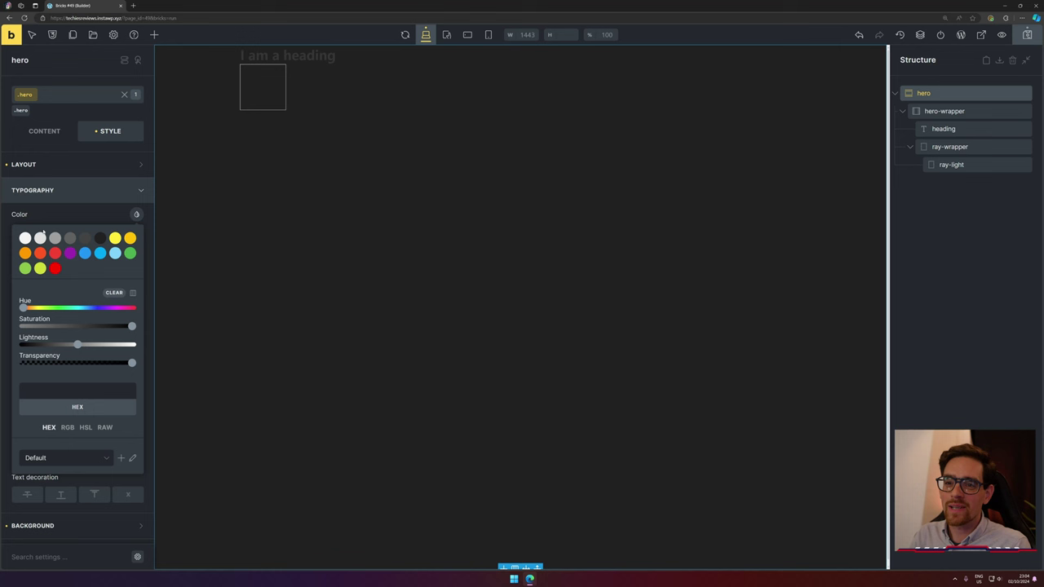
click(40, 238)
click(116, 194)
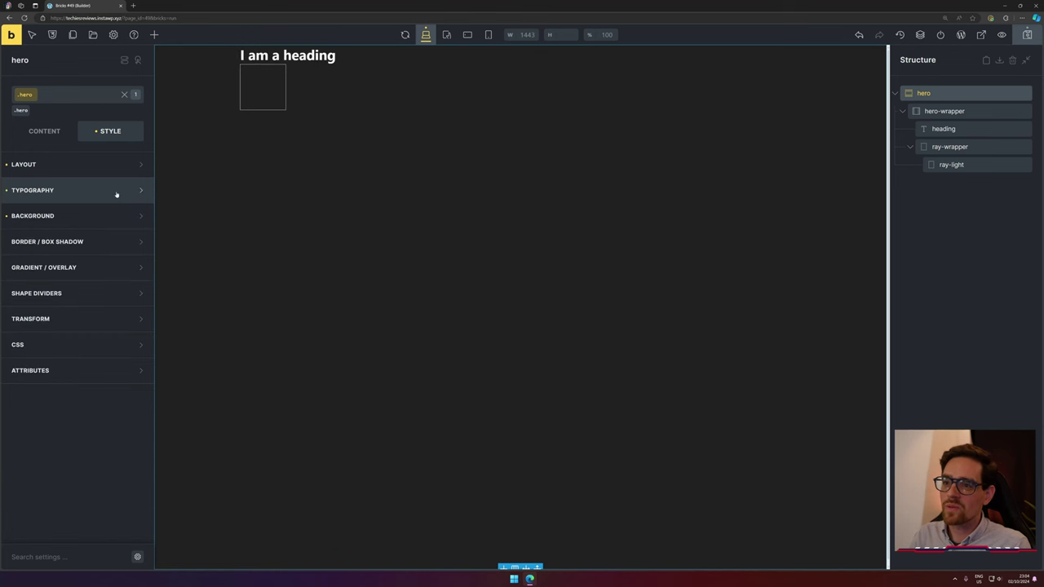
click(136, 192)
click(136, 192)
Centre the hero's content vertically on the main axis.
click(43, 131)
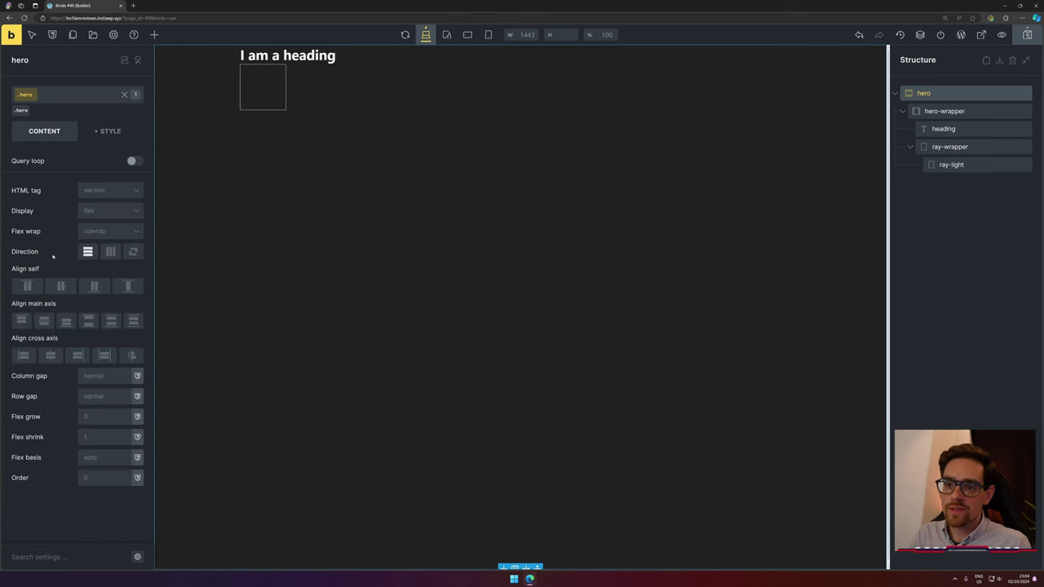
click(44, 321)
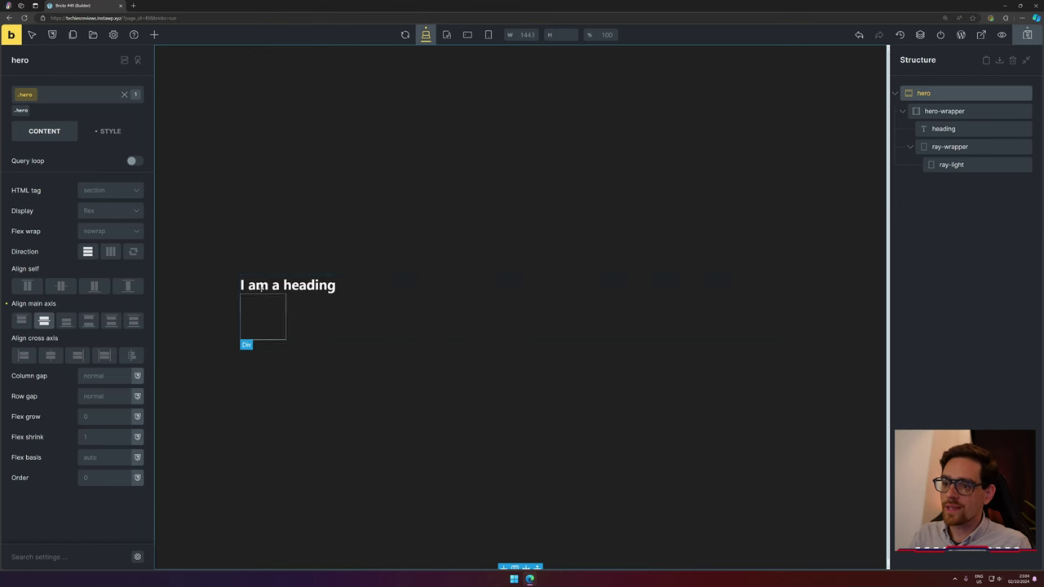
click(422, 287)
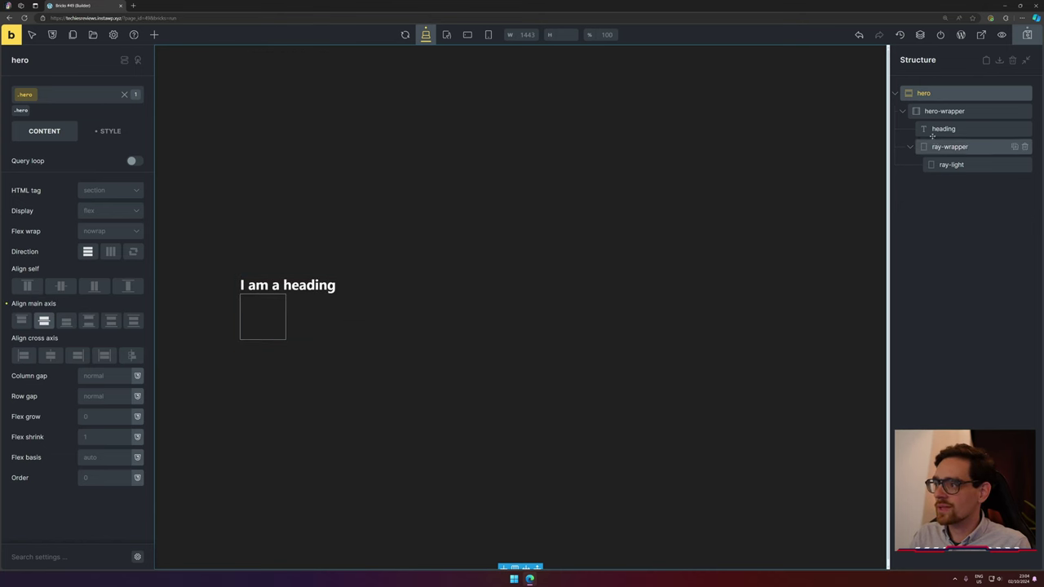
click(71, 100)
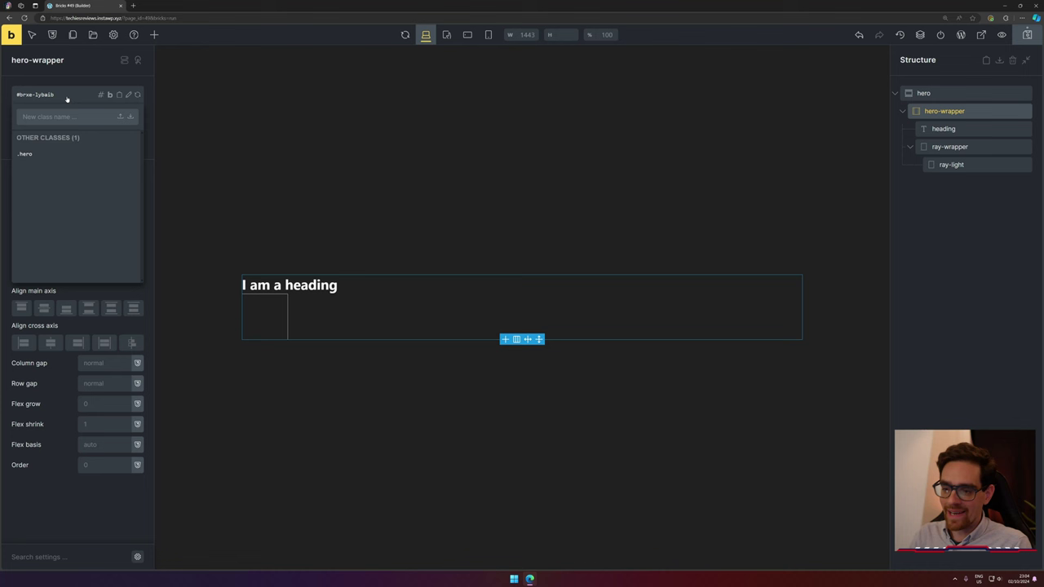
Apply the hero-wrapper class and enter hero-h as the heading's class.
text(hero-wrapper)
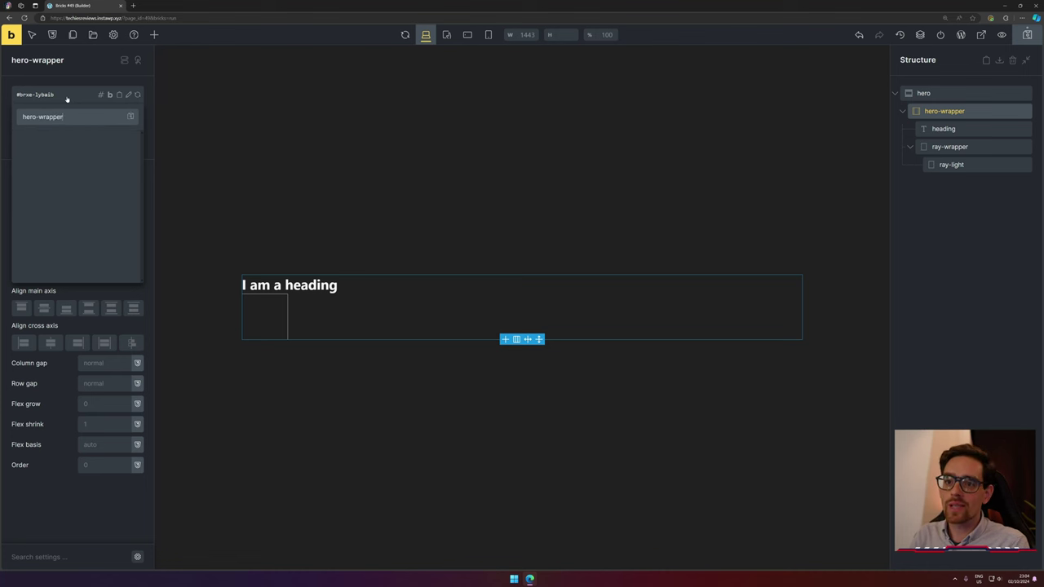
key(Return)
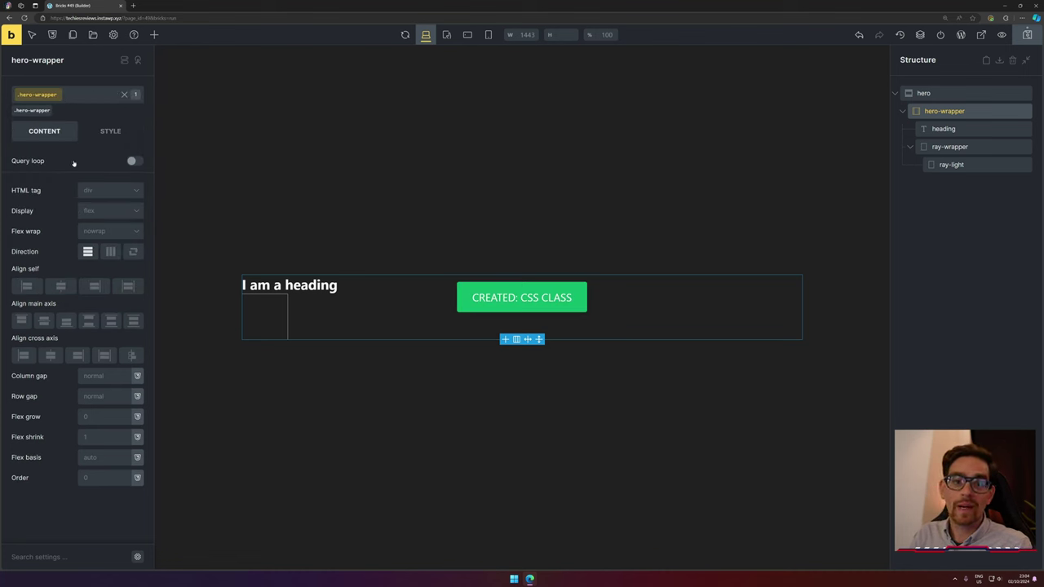
click(969, 129)
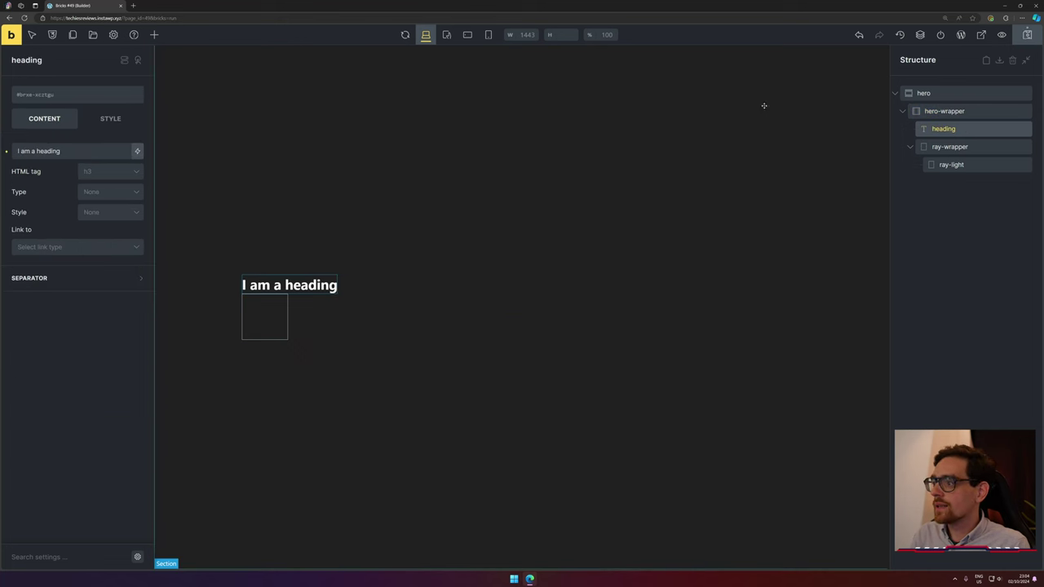
click(66, 103)
text(hero-h)
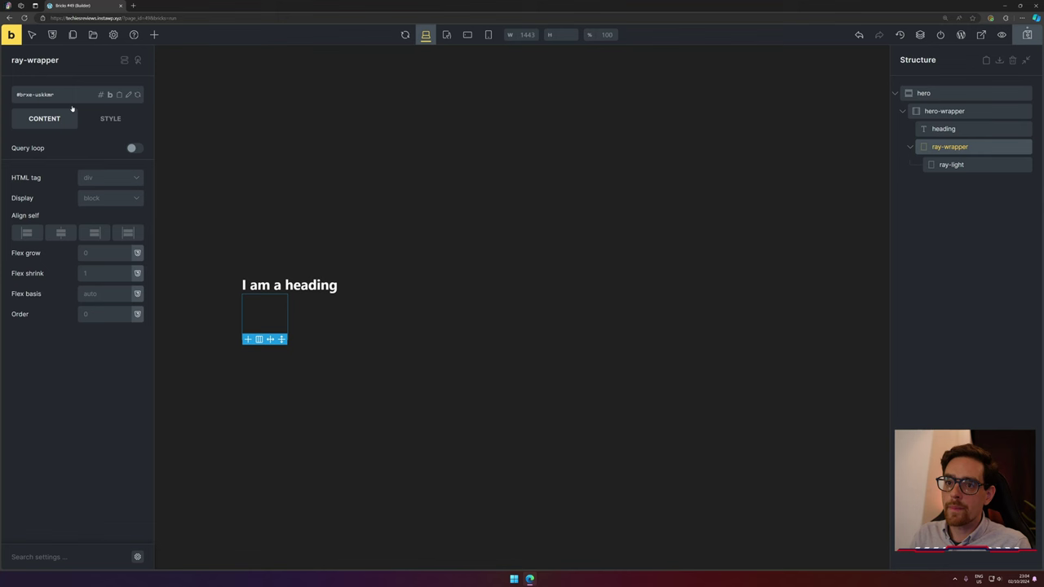
Give ray-wrapper the .ray class and rename the element to ray.
click(70, 103)
text(ray)
key(Return)
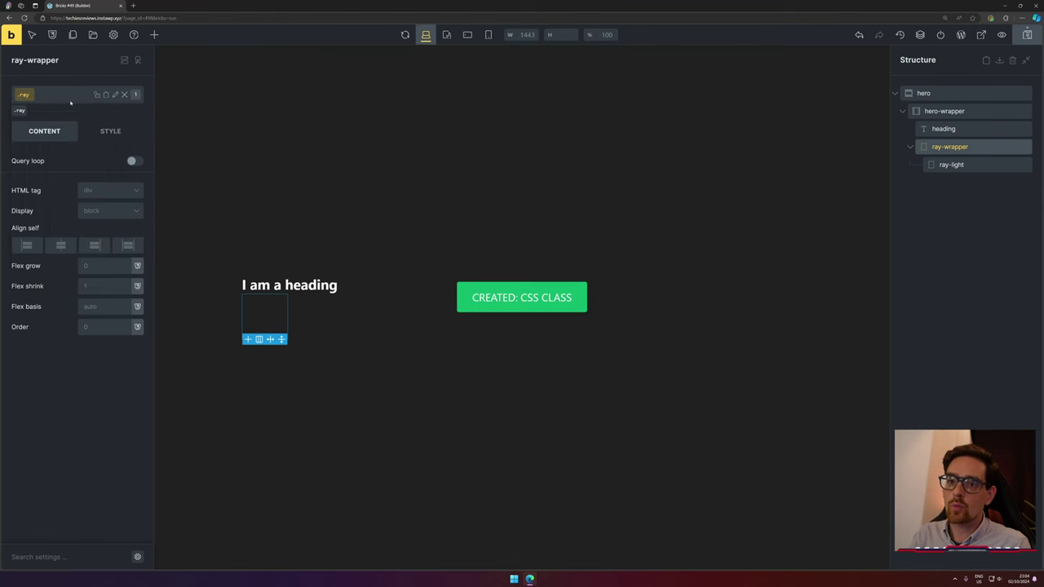
double_click(956, 147)
double_click(955, 147)
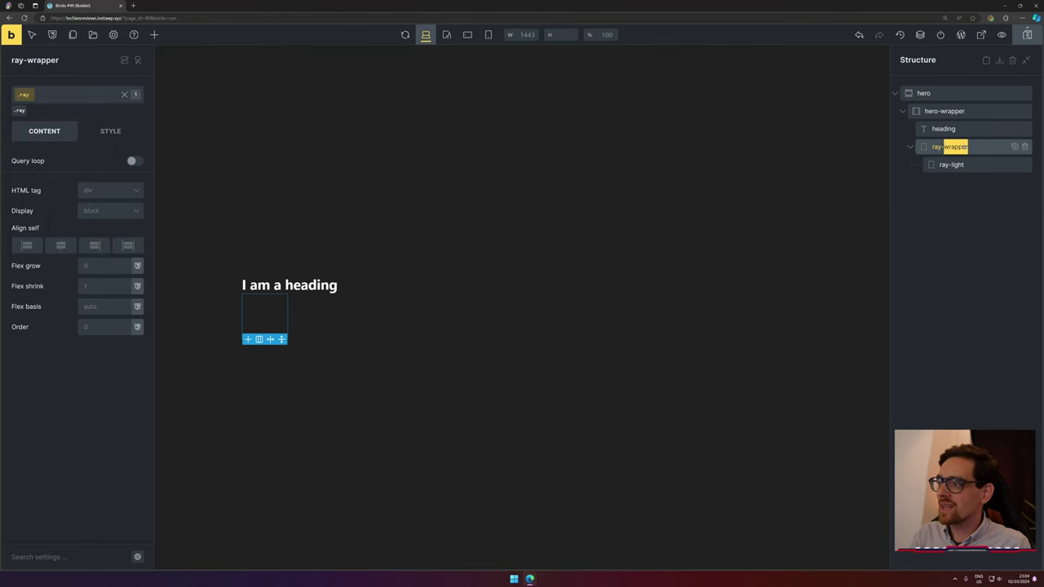
key(BackSpace)
key(BackSpace)
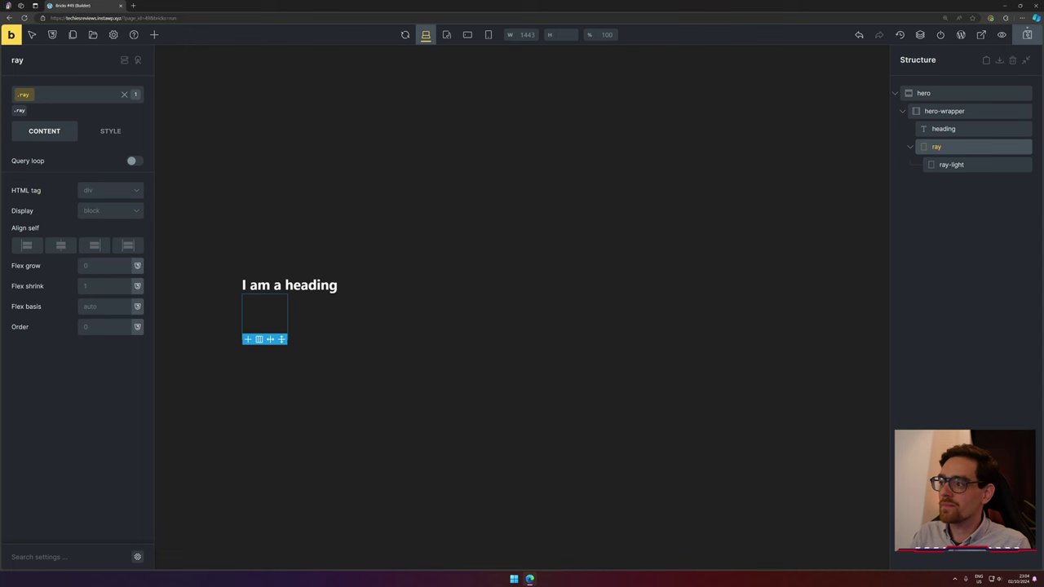
Apply the .ray-light class to the ray-light div.
click(951, 164)
click(72, 102)
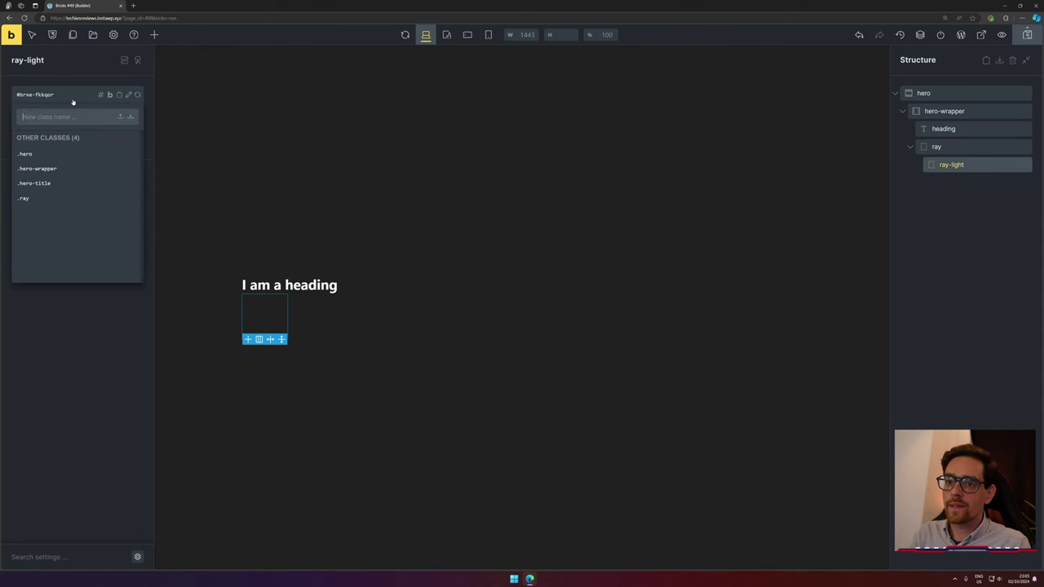
text(ray-lig)
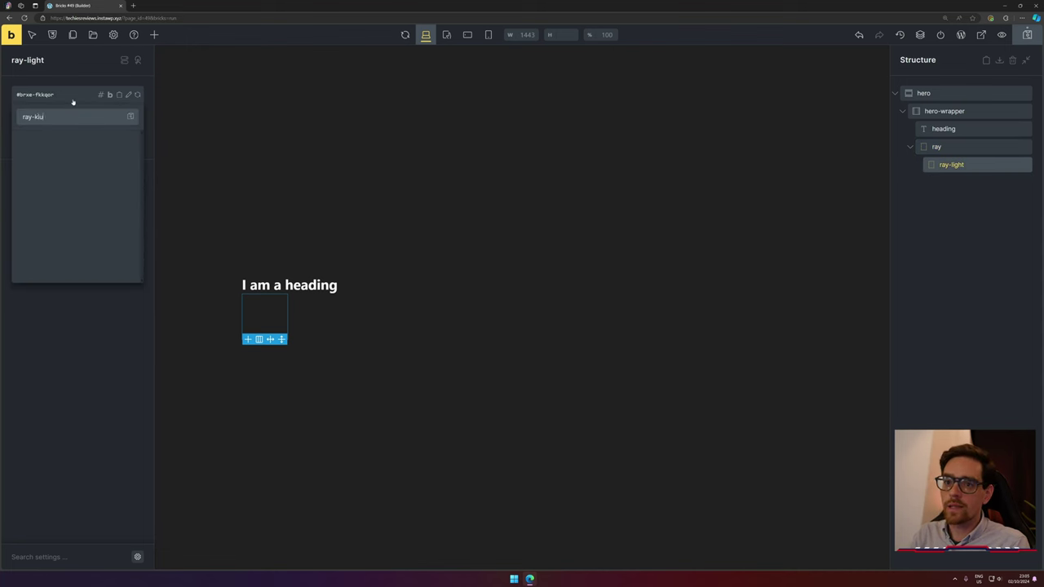
text(ht)
key(Return)
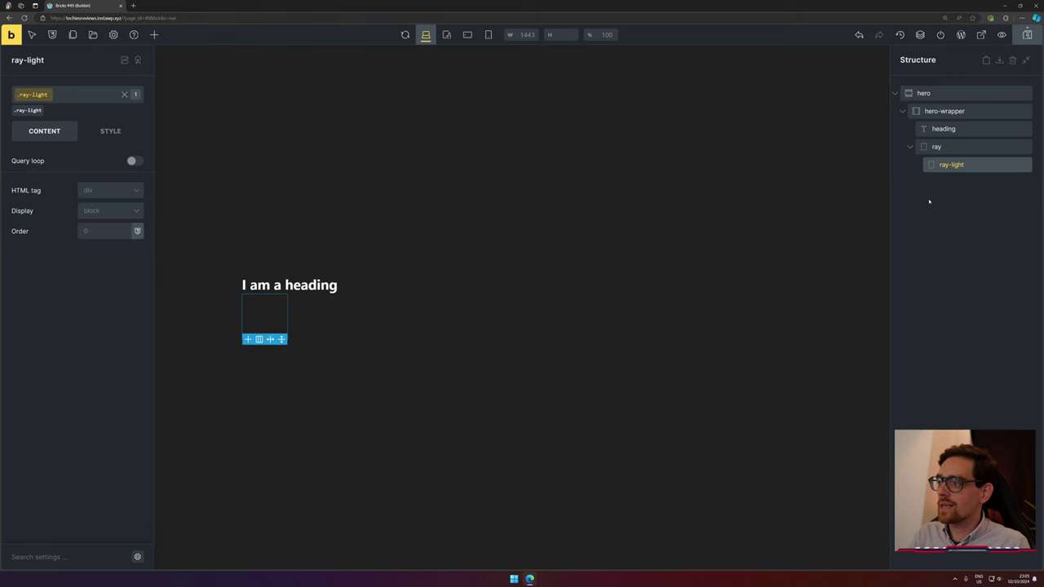
Save the page draft and preview it on the frontend.
click(1026, 34)
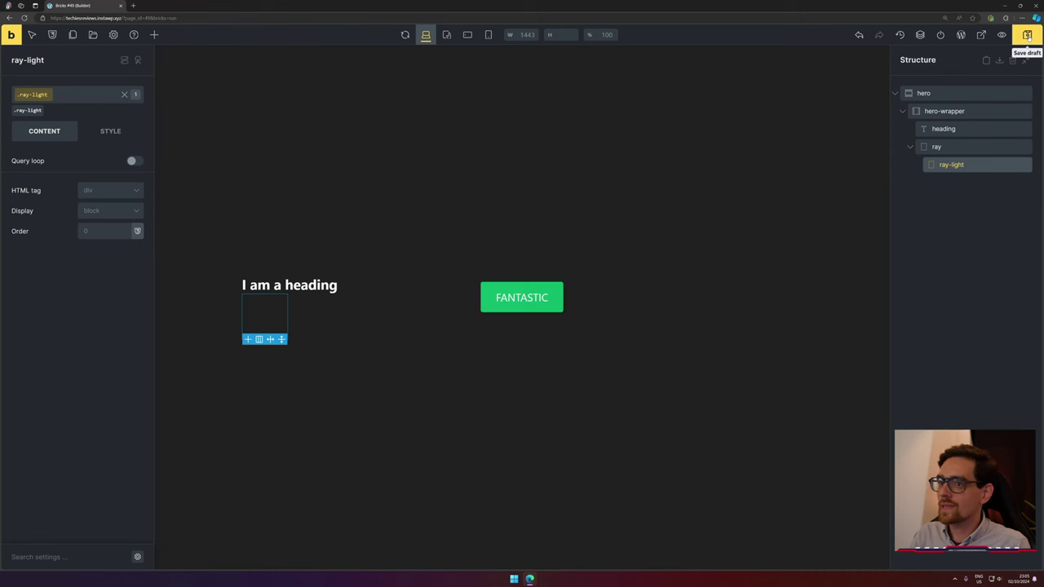
click(981, 34)
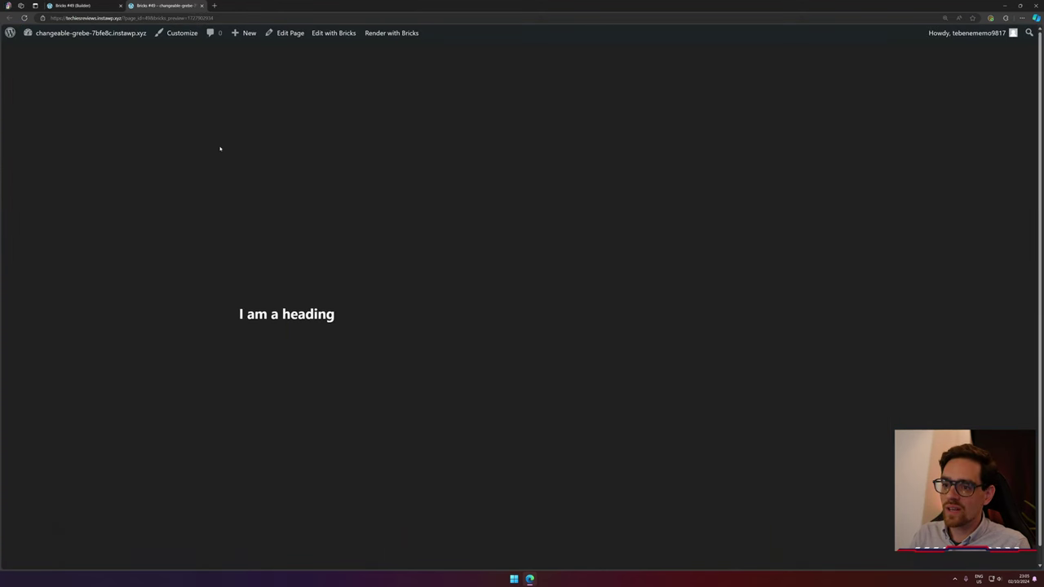
click(103, 4)
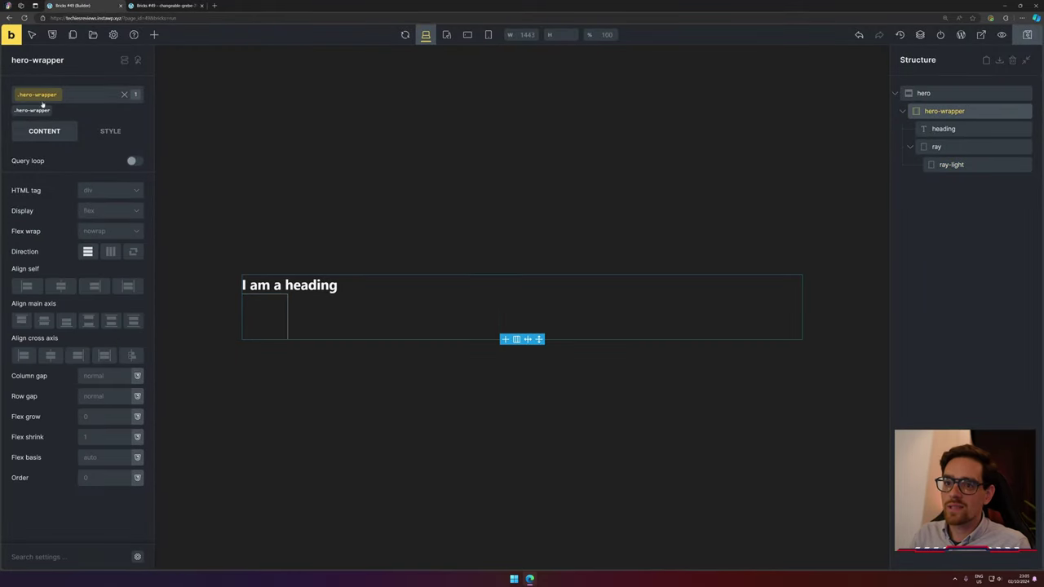
Centre the wrapper's content horizontally and change the heading's HTML tag to h1.
click(51, 356)
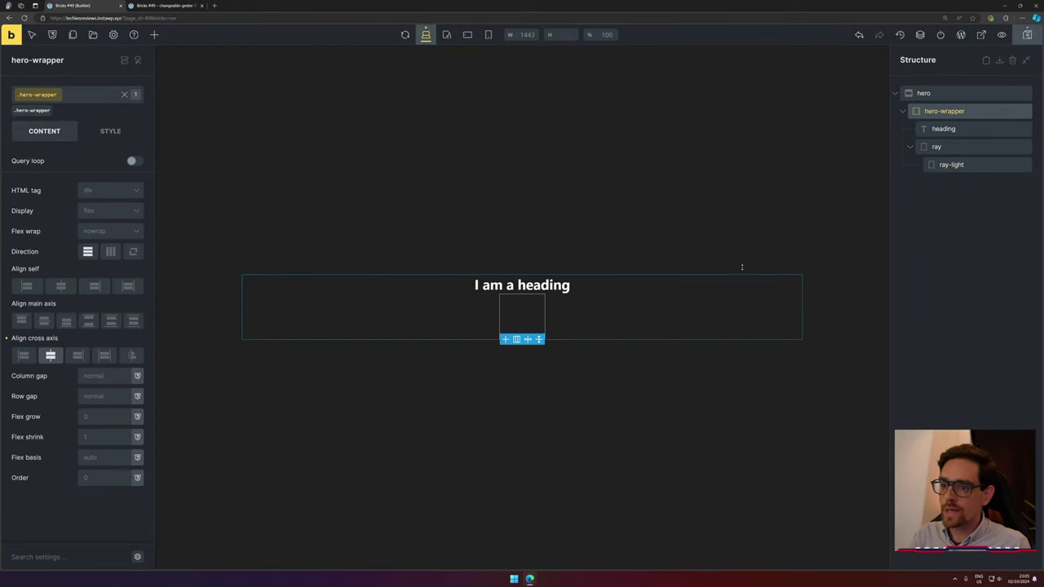
click(554, 287)
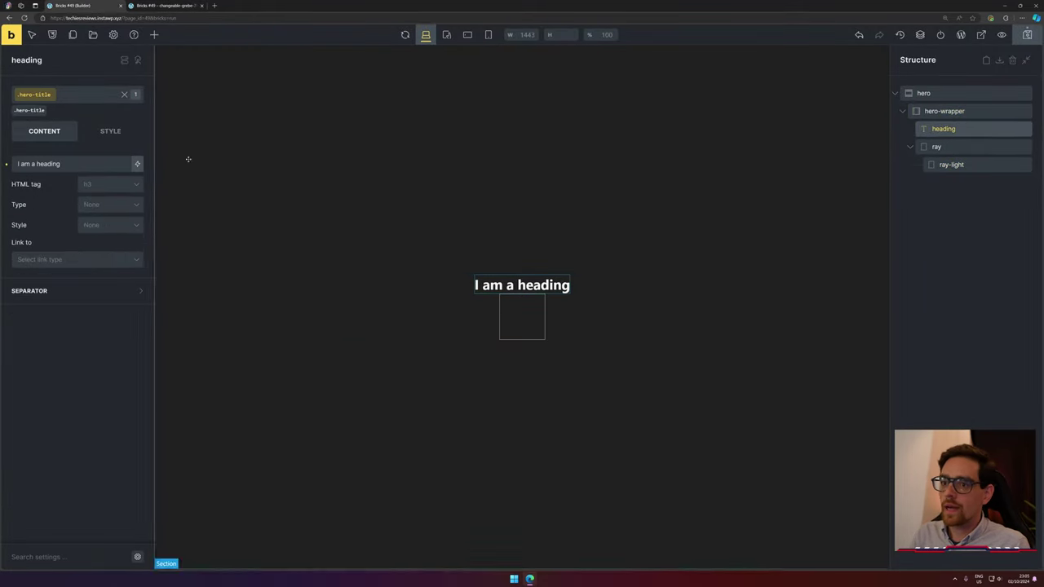
click(121, 185)
click(122, 214)
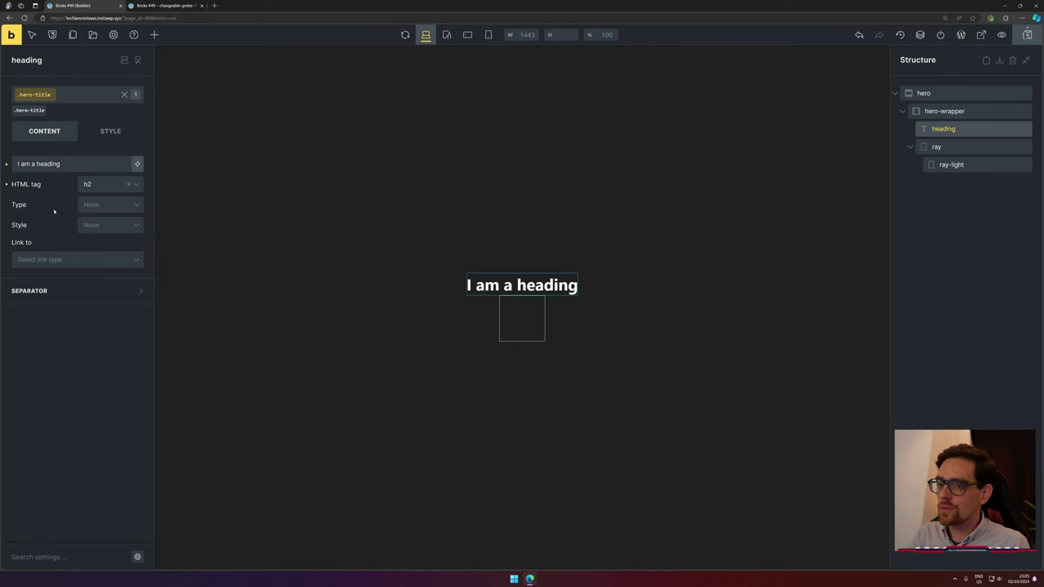
click(130, 192)
click(123, 204)
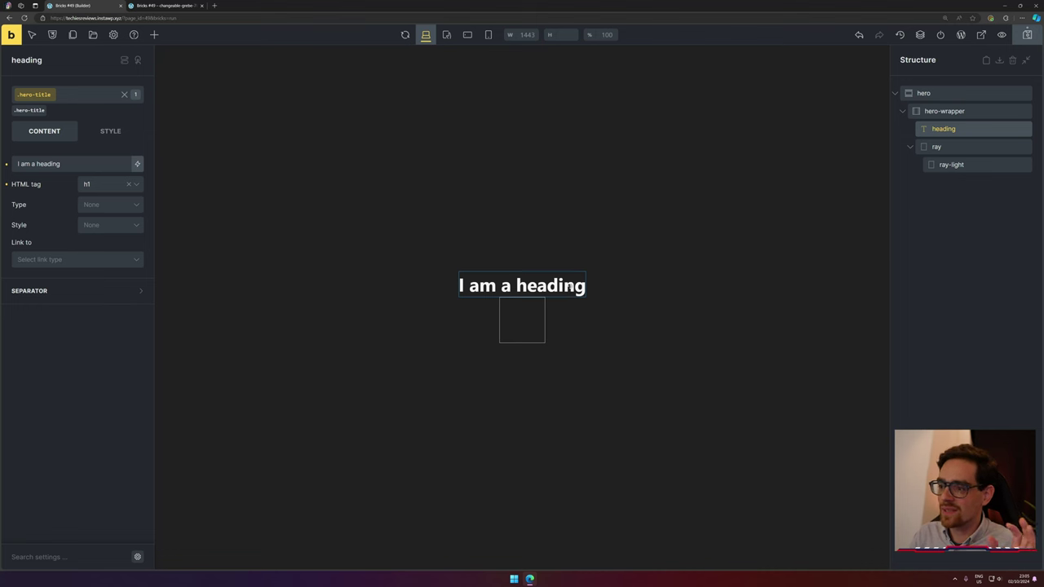
click(985, 165)
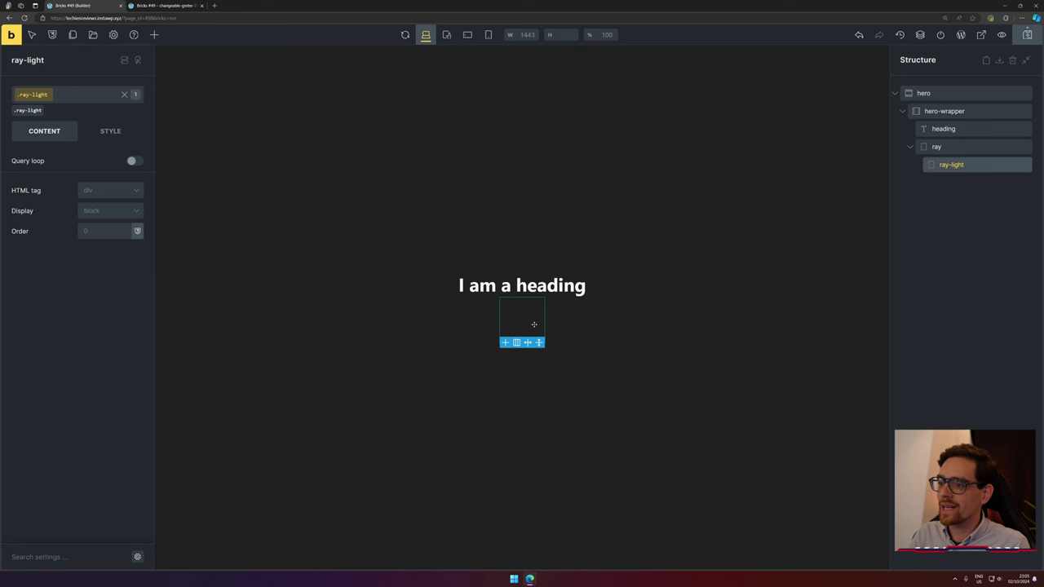
Size the ray-light div to 45px wide and 75svh tall.
click(111, 132)
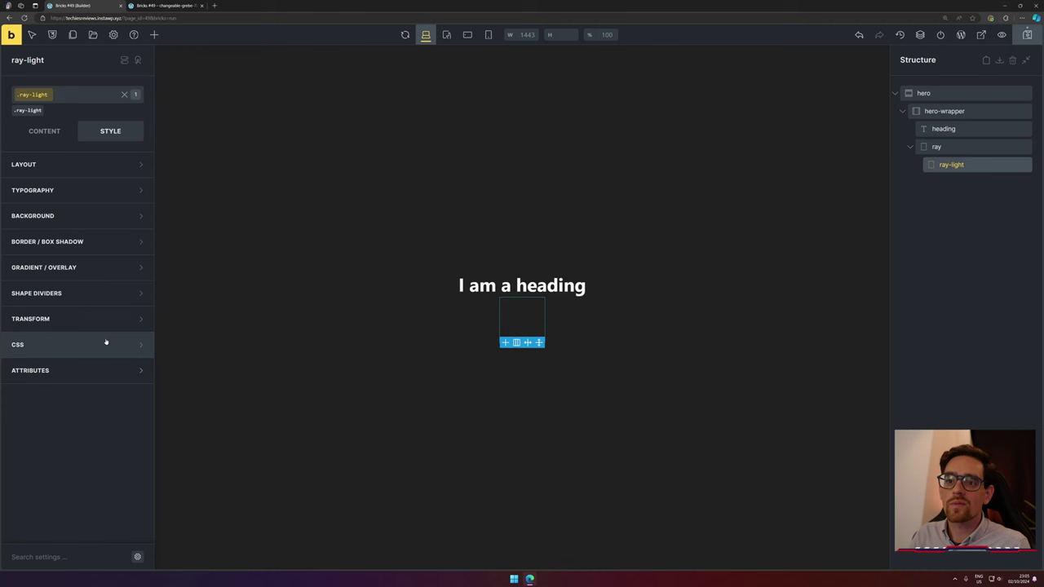
click(90, 167)
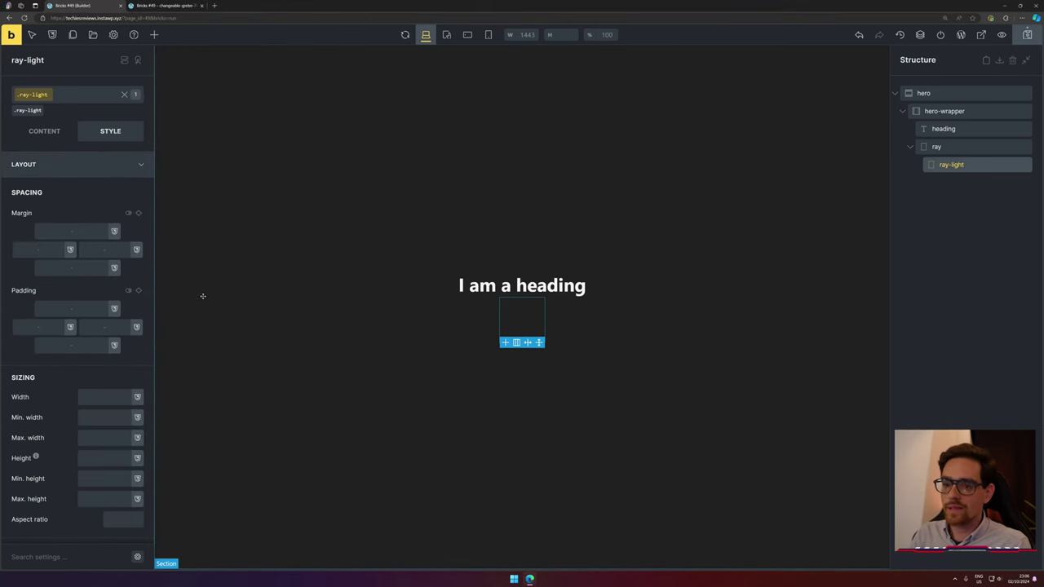
click(105, 396)
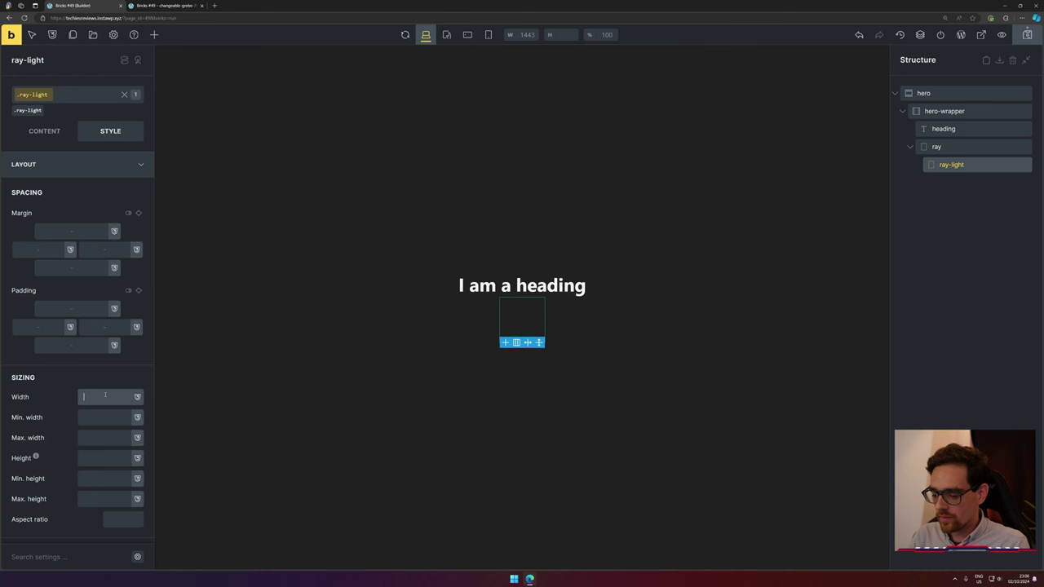
text(45px)
scroll(106, 398, down, 1)
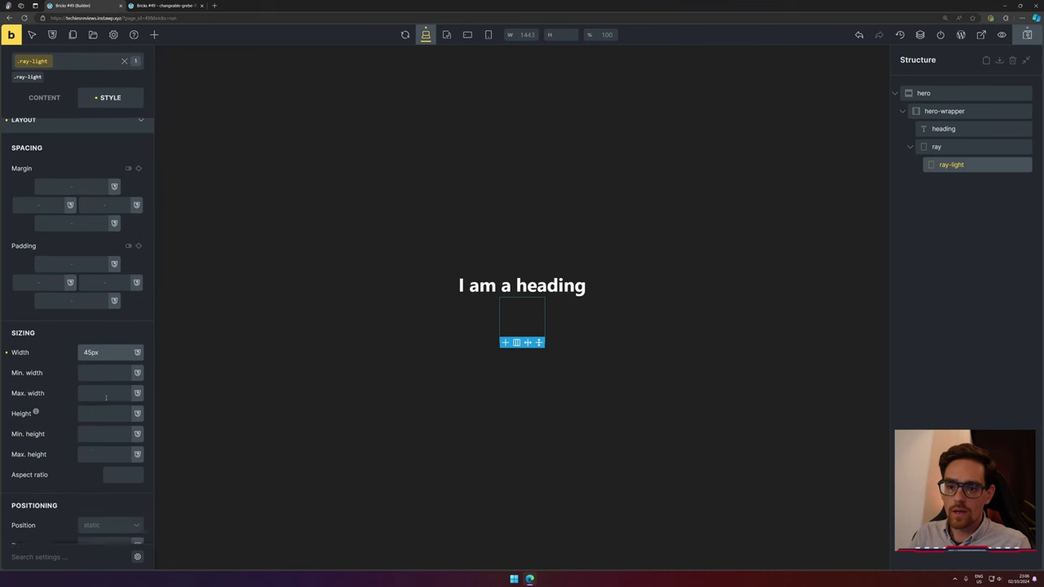
scroll(106, 404, down, 1)
click(108, 391)
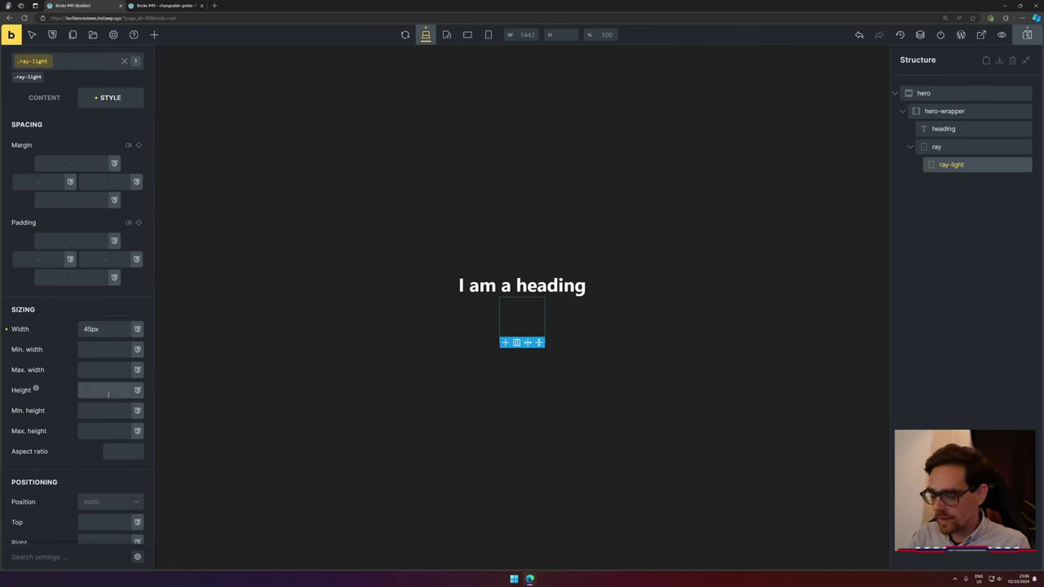
text(75svh)
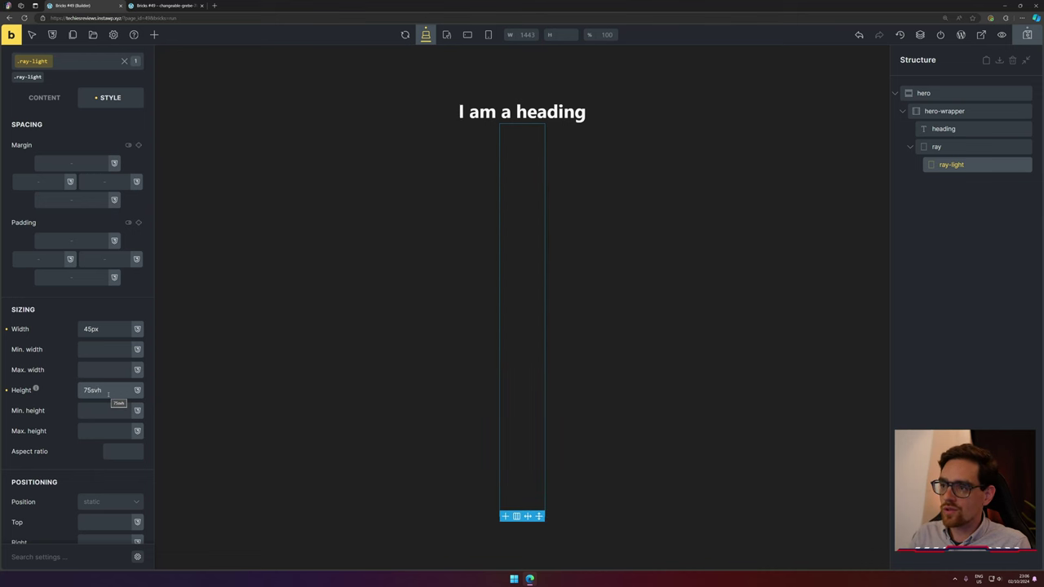
scroll(60, 395, down, 1)
scroll(60, 394, down, 10)
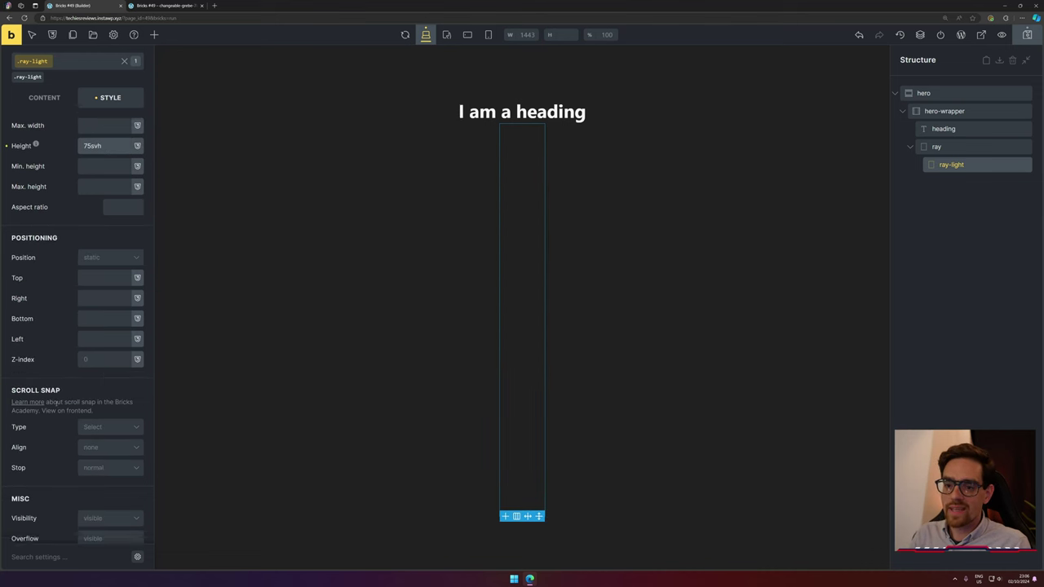
click(61, 504)
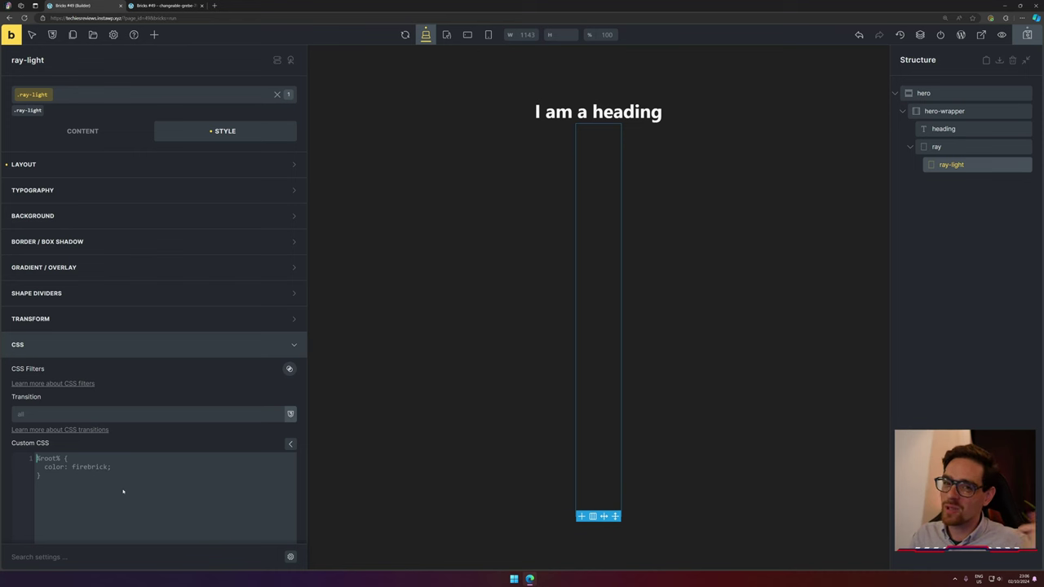
Paste the cyan radial-gradient and -webkit-mask-image CSS for .ray-light, test without the mask, and save.
key(ctrl+a)
text(%root% {   background: radial-gradient(ellipse at top, rgba(100,194,219,1) 0%, rgba(100,194,219,0) 70%);   -webkit-mask-image: -webkit-gradient(linear, center 0%, center 70%, from(rgba(0,0,0,1)), to(rgba(0,0,0,0))); })
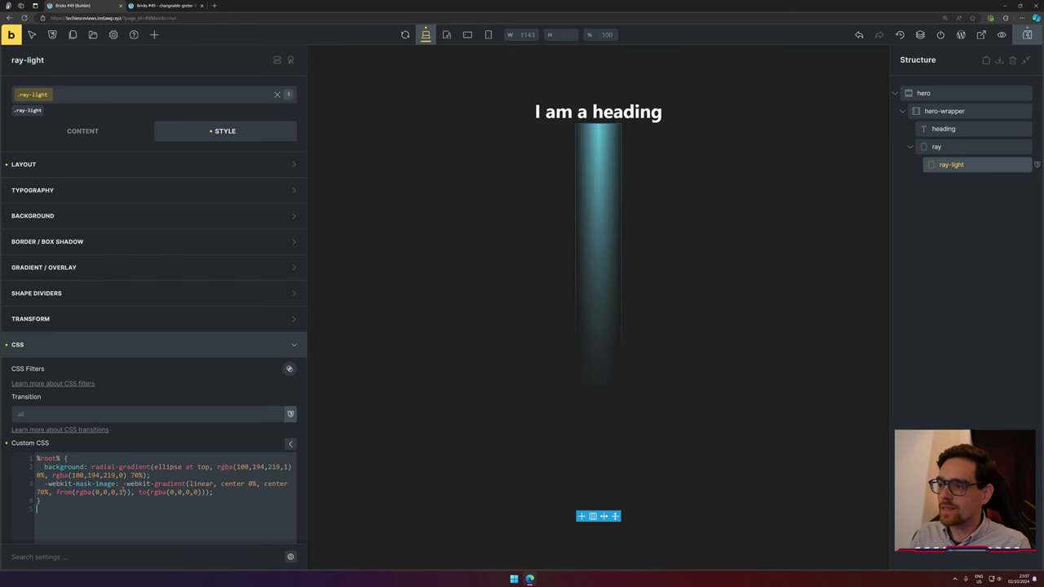
drag(213, 492, 30, 486)
key(ctrl+c)
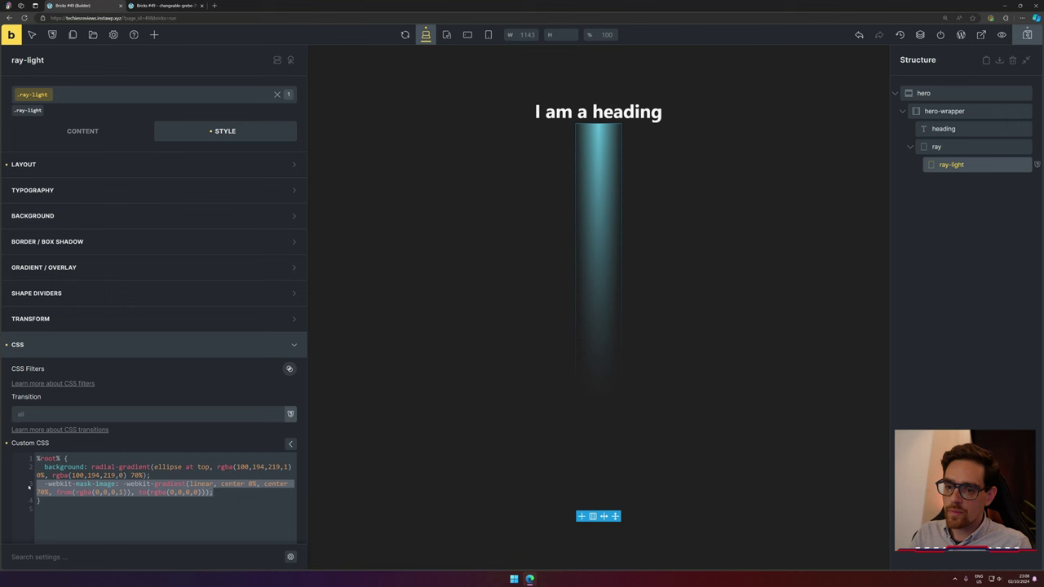
key(BackSpace)
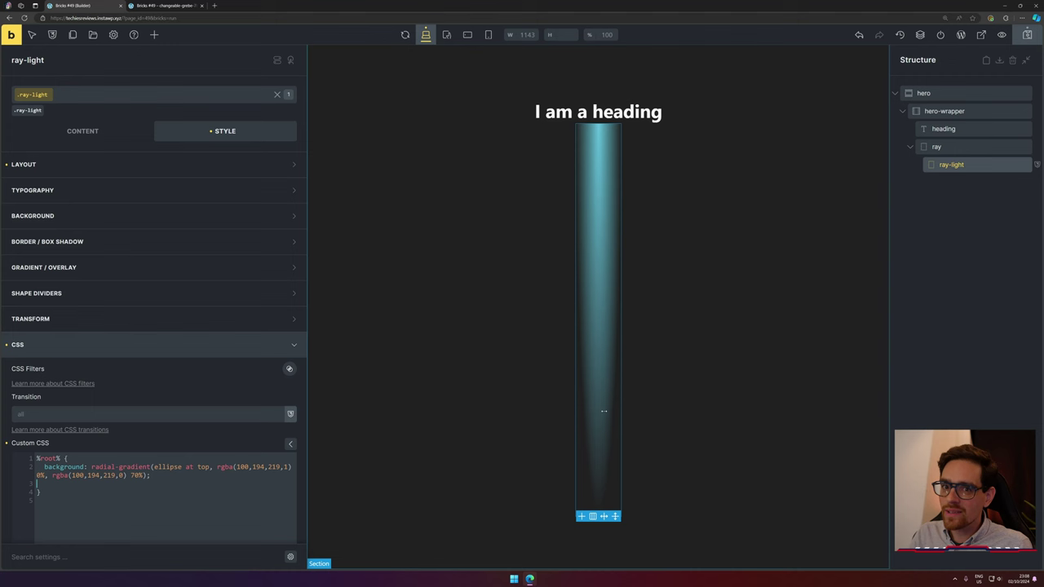
key(ctrl+v)
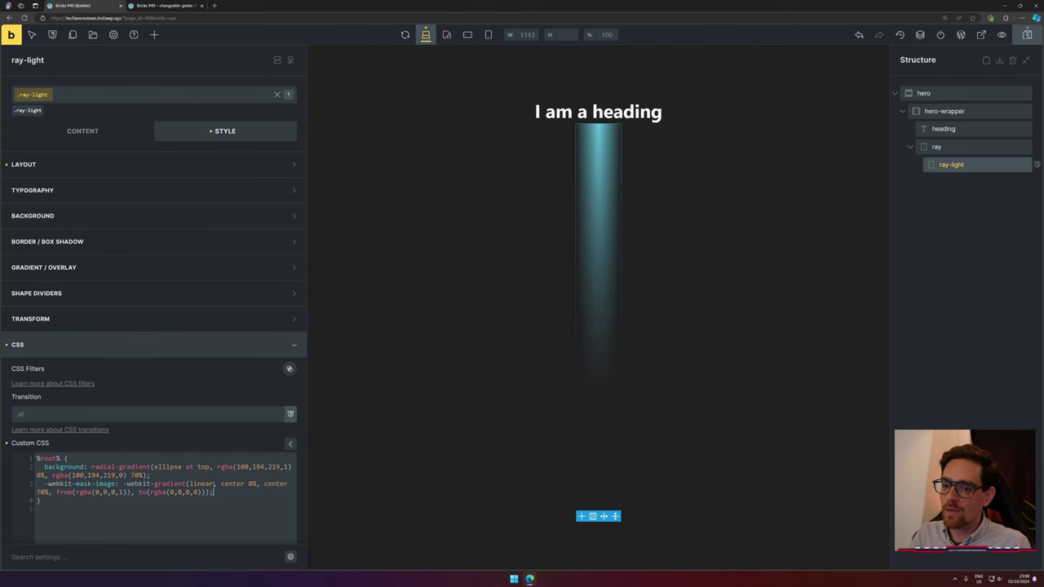
triple_click(61, 483)
click(222, 490)
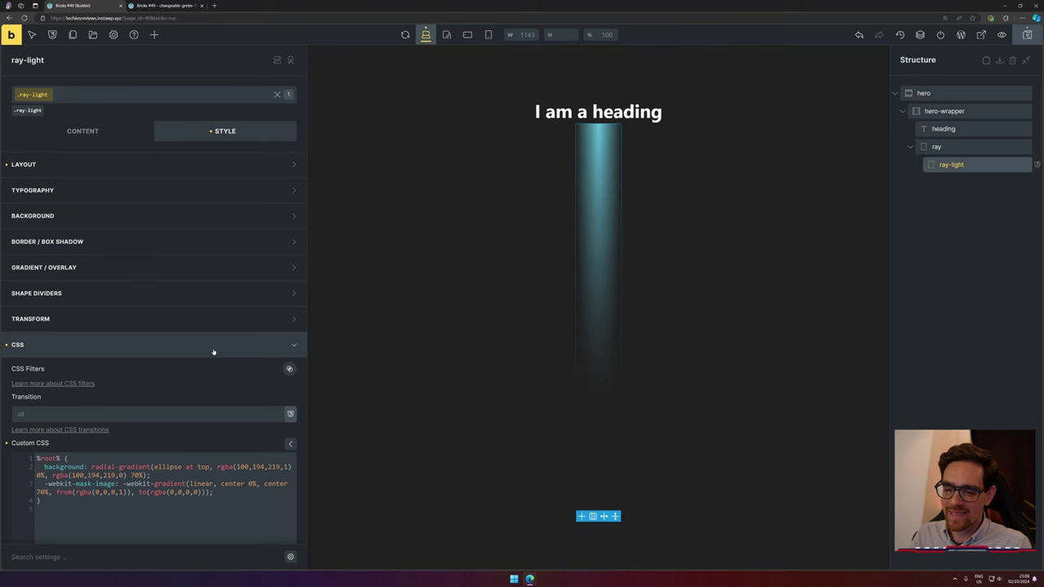
click(1029, 34)
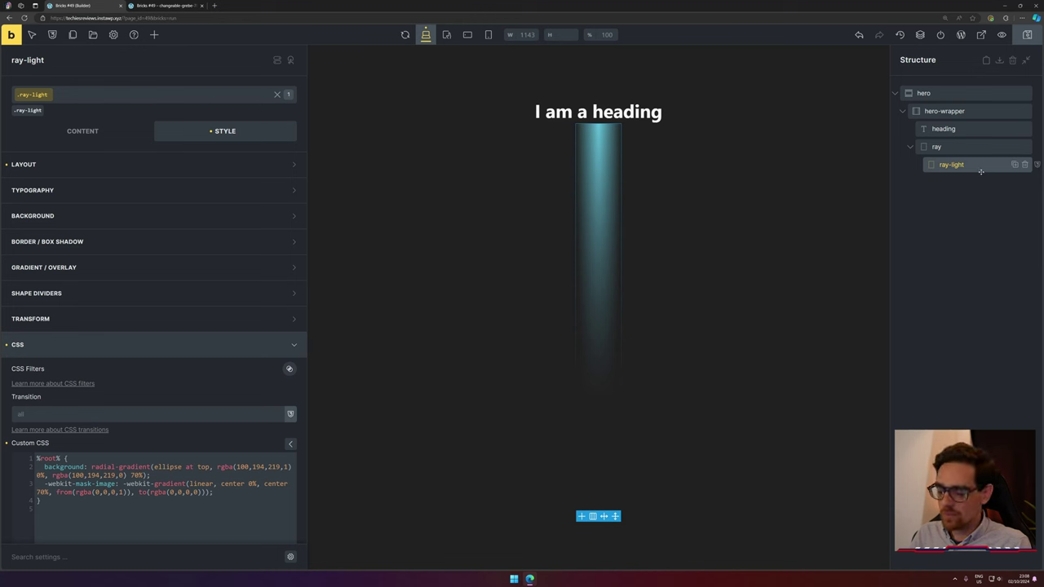
Duplicate the ray-light element three times.
click(1014, 164)
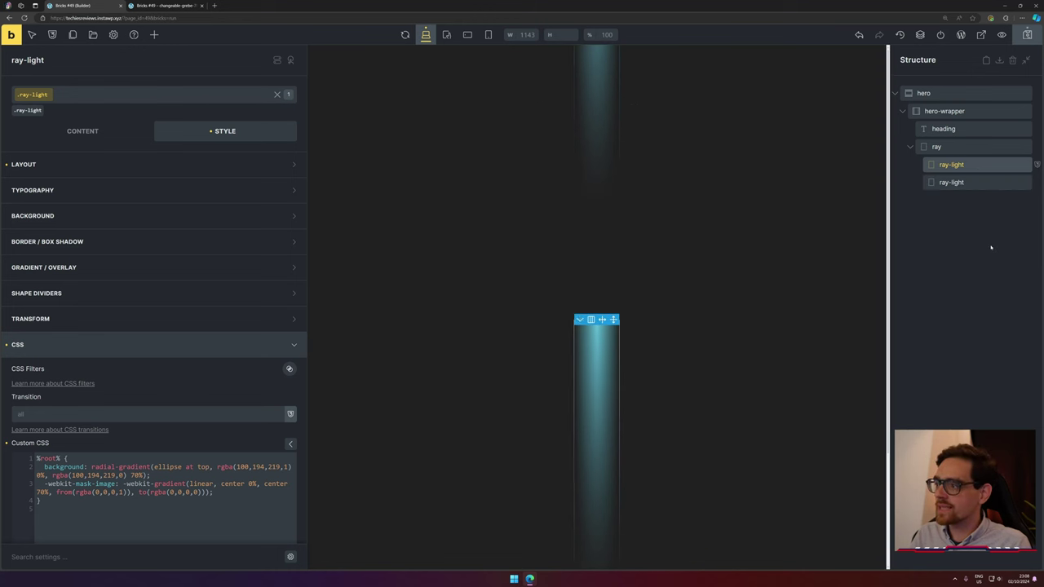
key(ctrl+v)
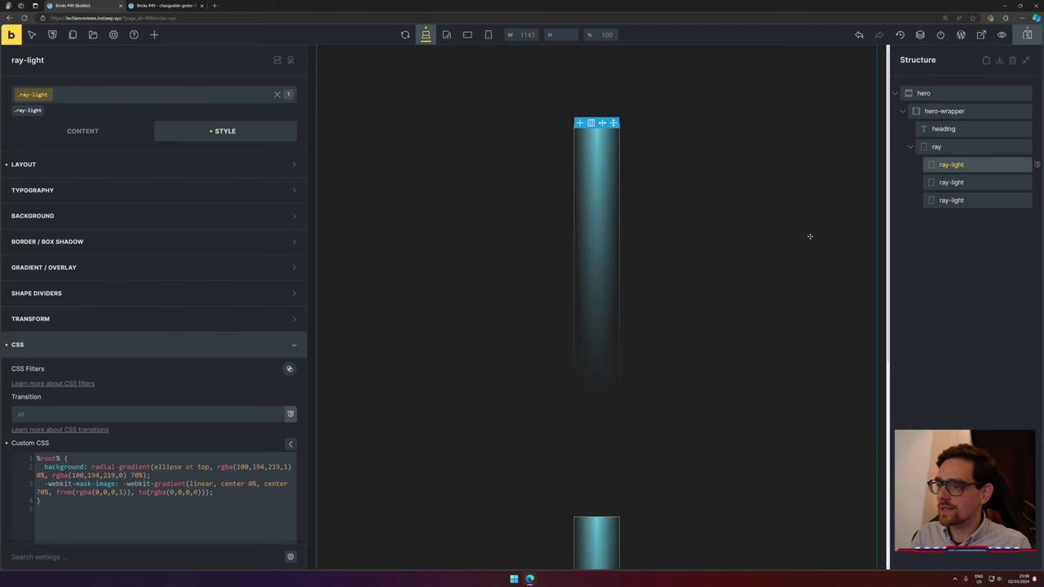
key(ctrl+v)
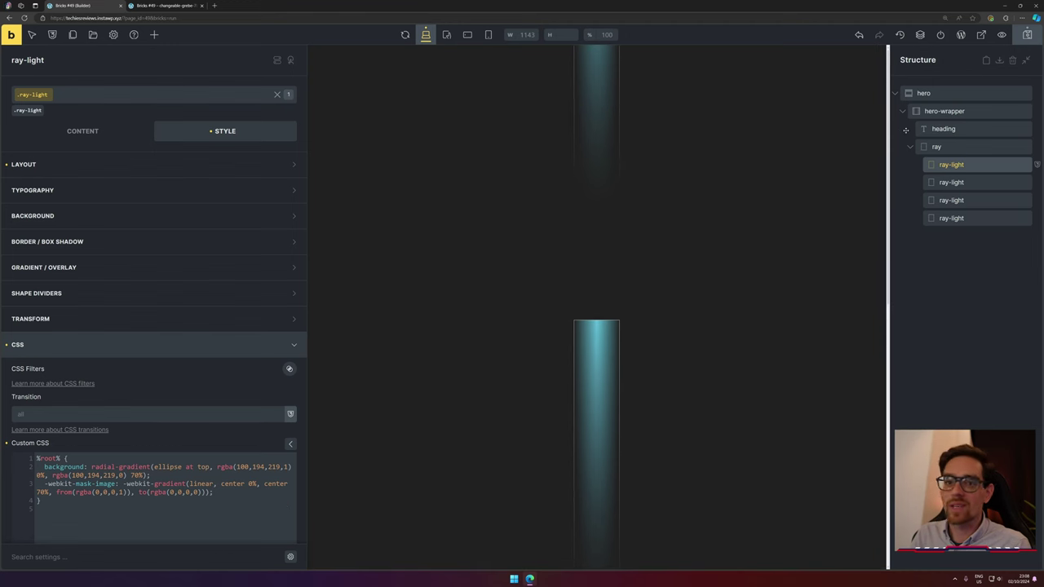
Set the ray container's Display to flex so the rays sit side by side.
click(971, 147)
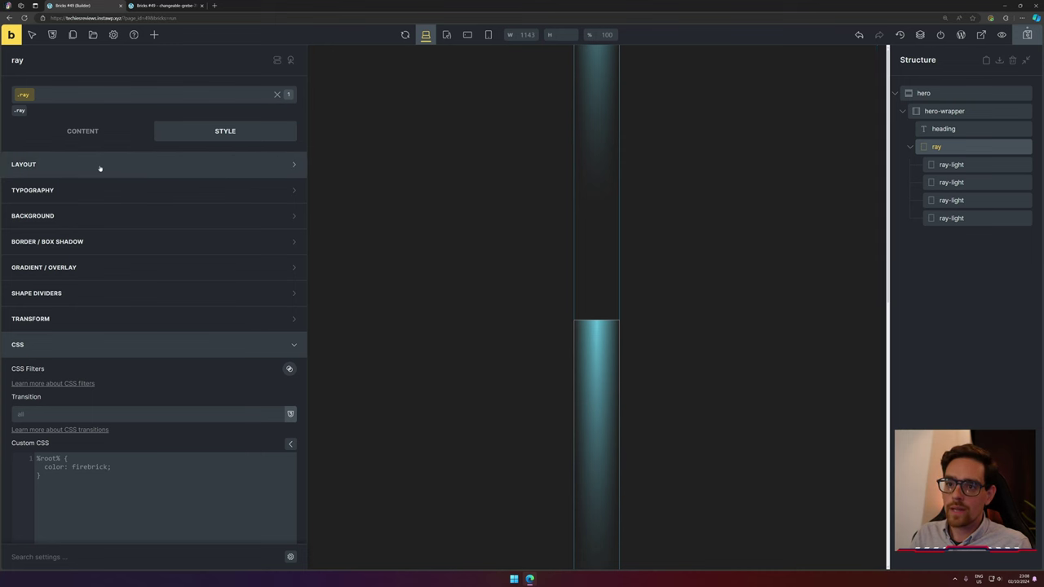
click(84, 131)
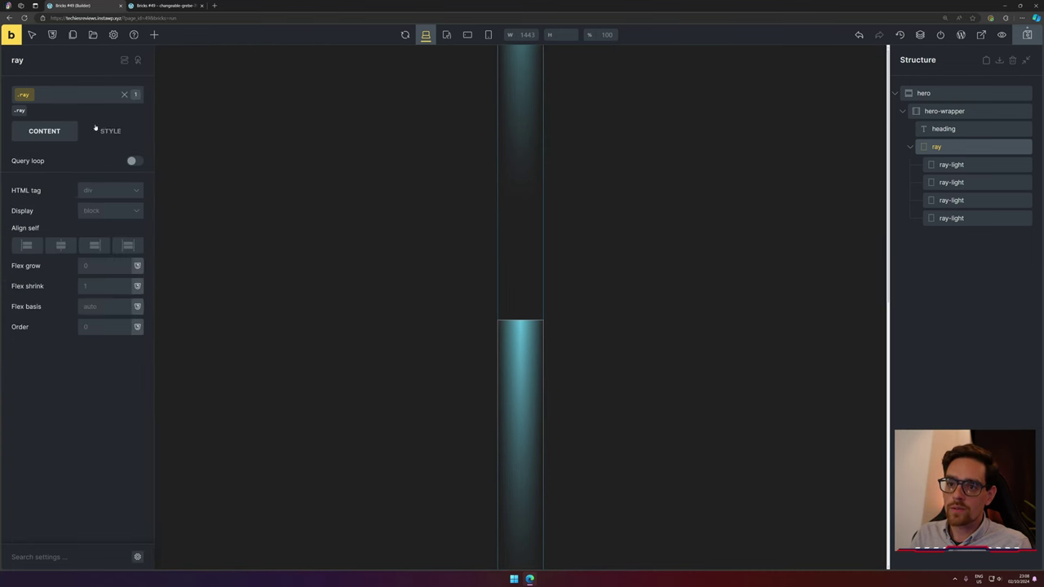
click(110, 210)
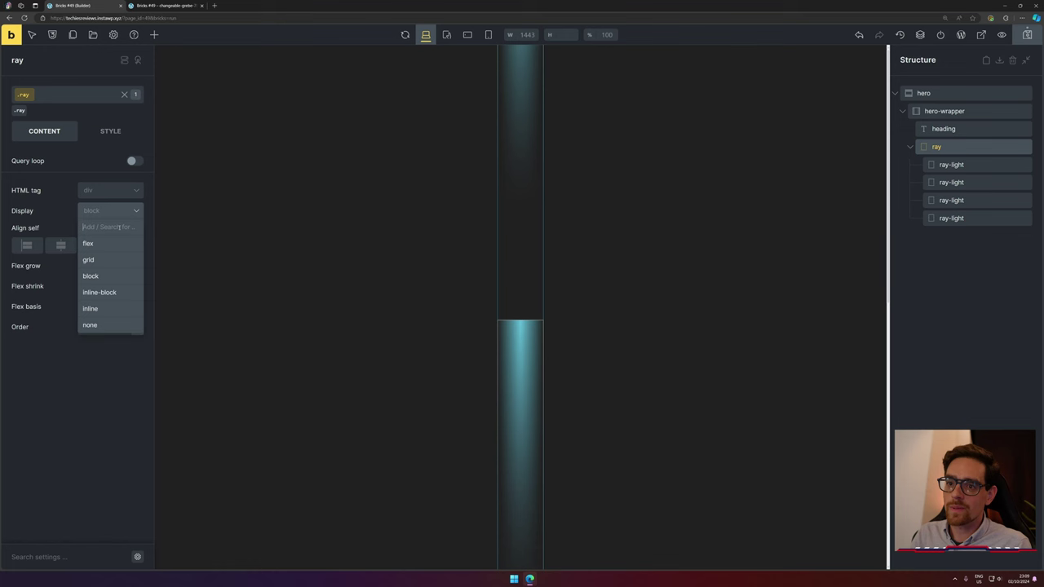
click(112, 243)
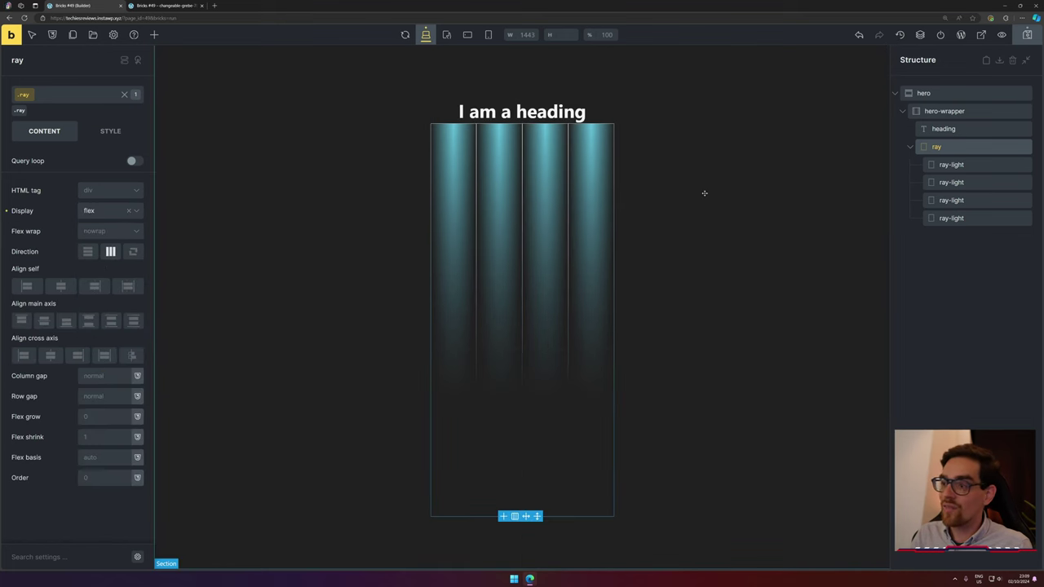
Add more ray-light copies from the last one to reach six rays.
click(972, 219)
key(ctrl+d)
key(ctrl+d)
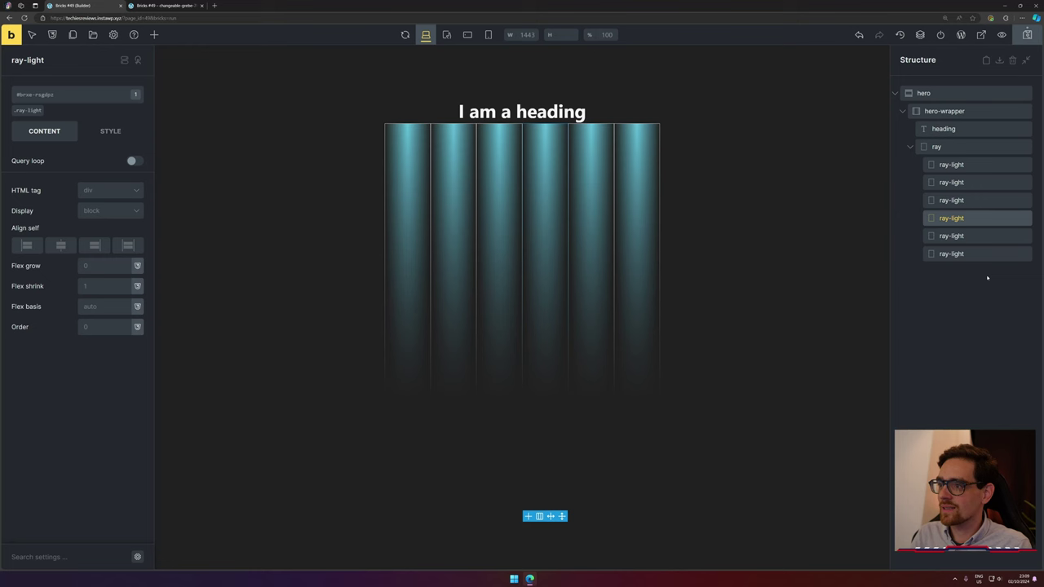
key(Escape)
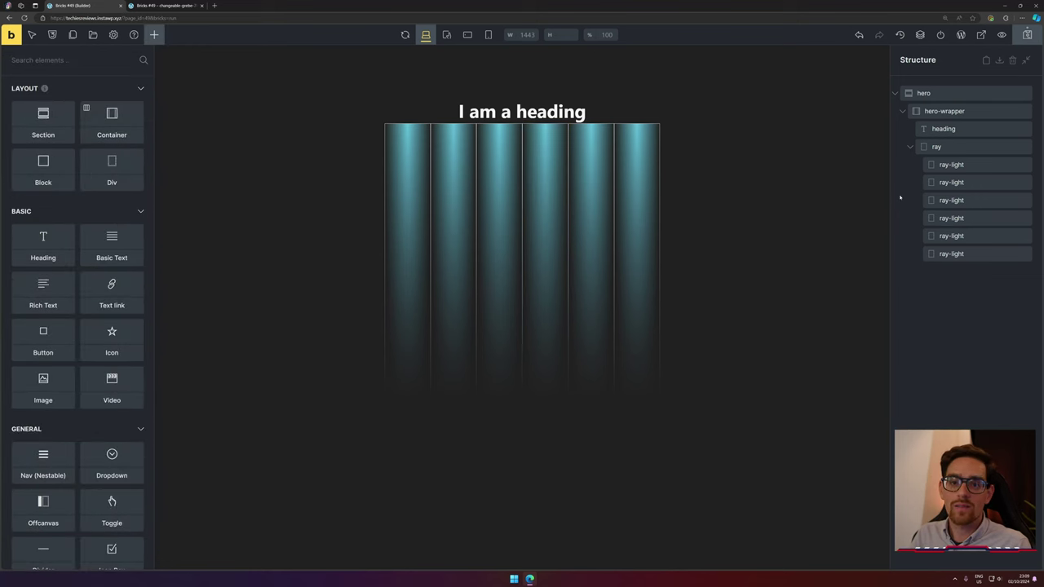
click(951, 164)
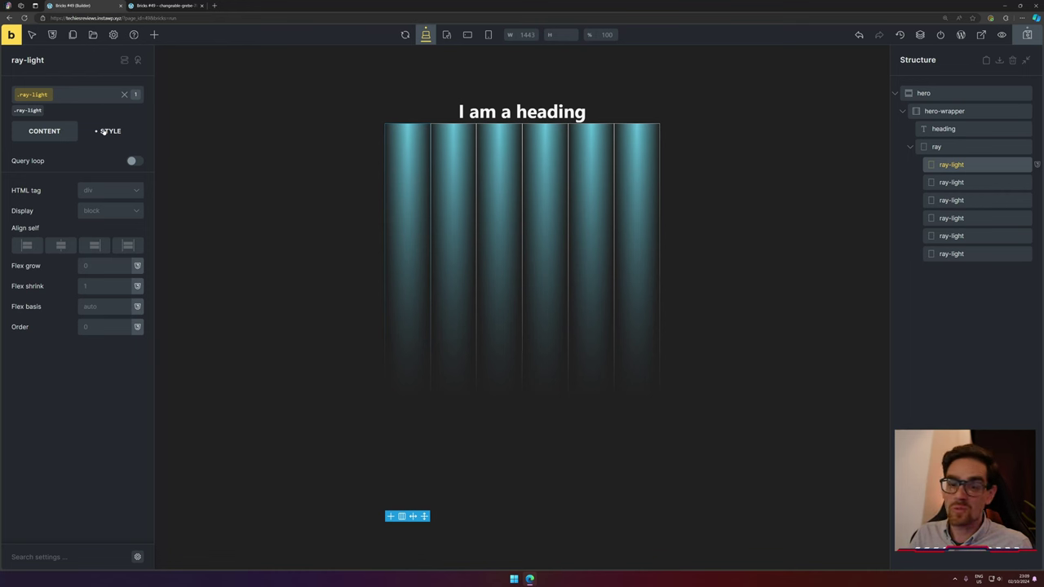
In the first ray-light's Style tab, deactivate the .ray-light class to edit only this element.
click(104, 132)
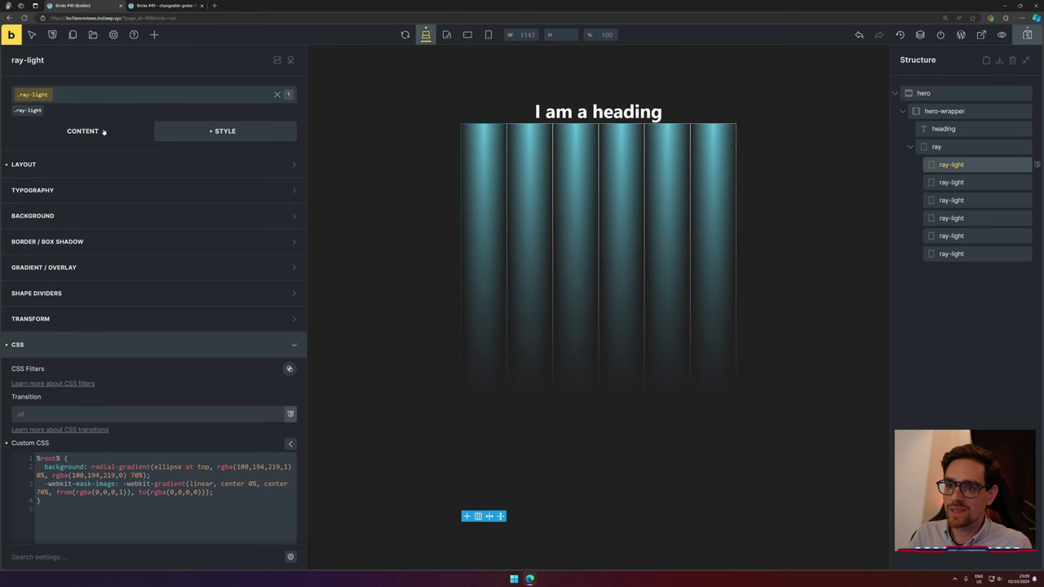
click(22, 115)
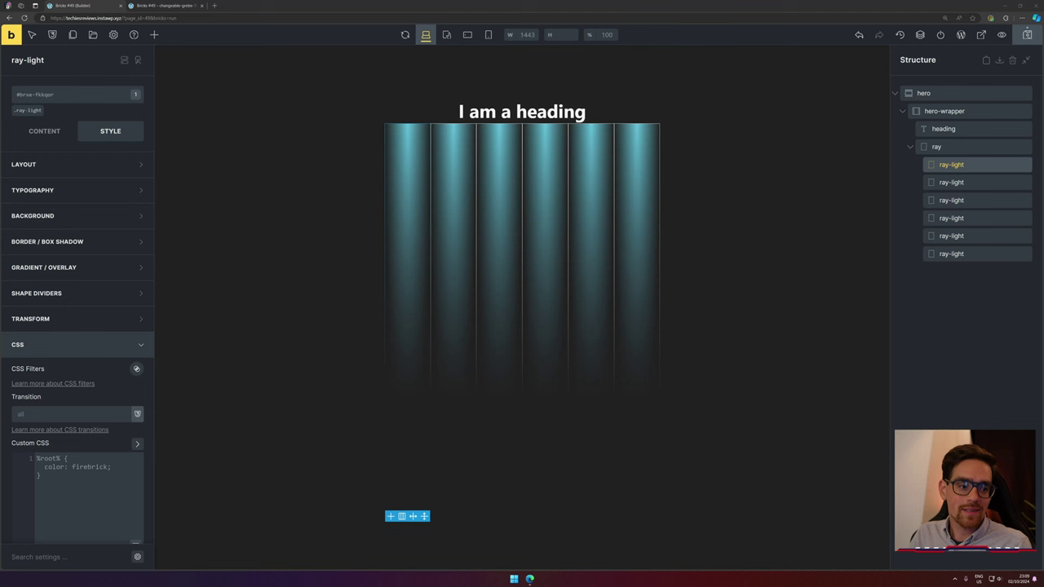
Paste the raynimation animation CSS into the first ray-light's enlarged Custom CSS editor.
click(107, 487)
key(ctrl+a)
text(%root% {   animation: raynimation 10s infinite; }   @keyframes raynimation {   20% {opacity: .8;}   40% {opacity: .6;}   60% {opacity: .4;}   80% {opacity: .2;} })
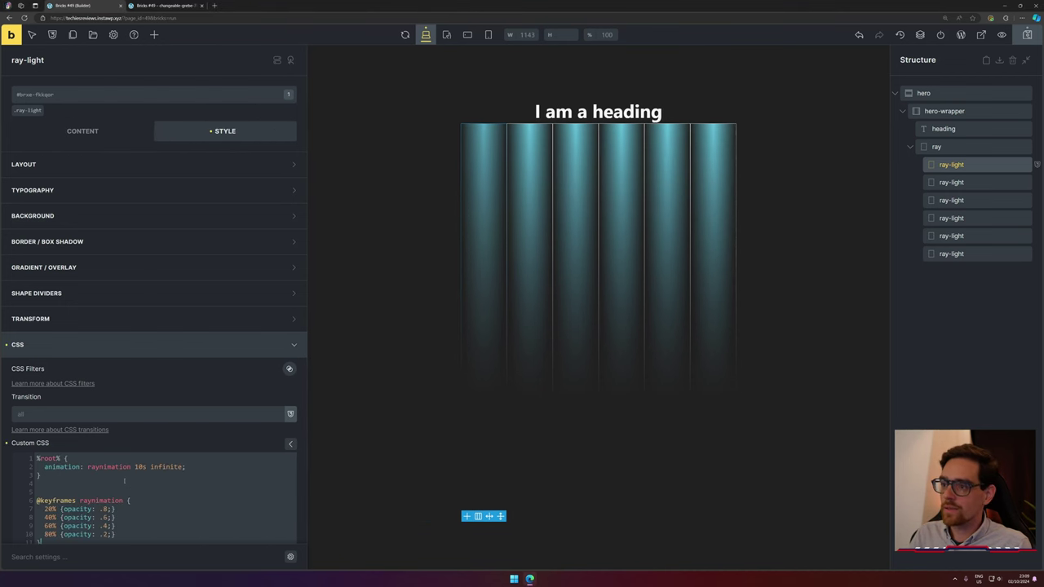
scroll(124, 481, down, 1)
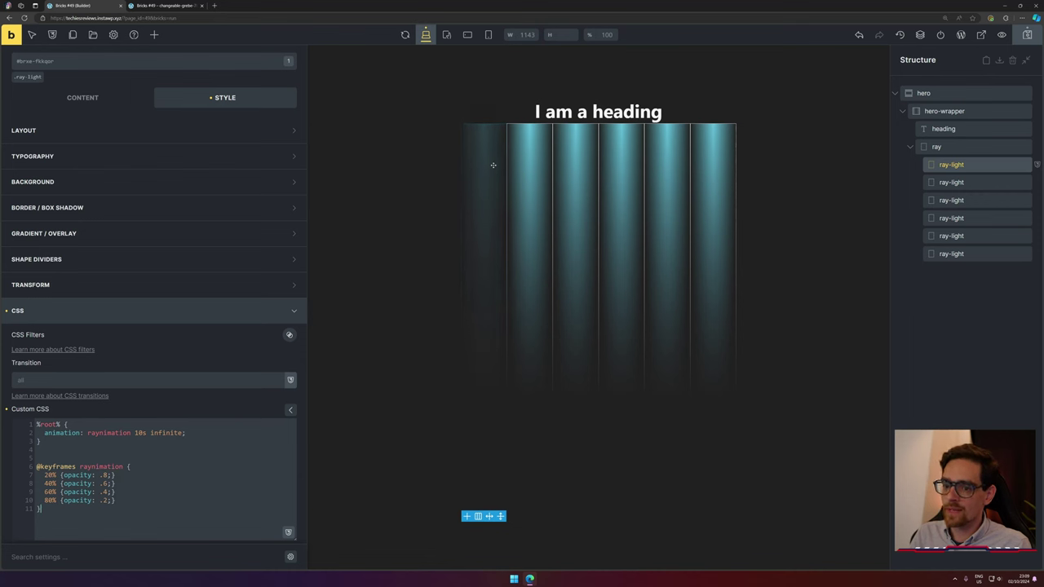
Highlight the animation rule's raynimation name, 10s duration and infinite repeat.
double_click(63, 433)
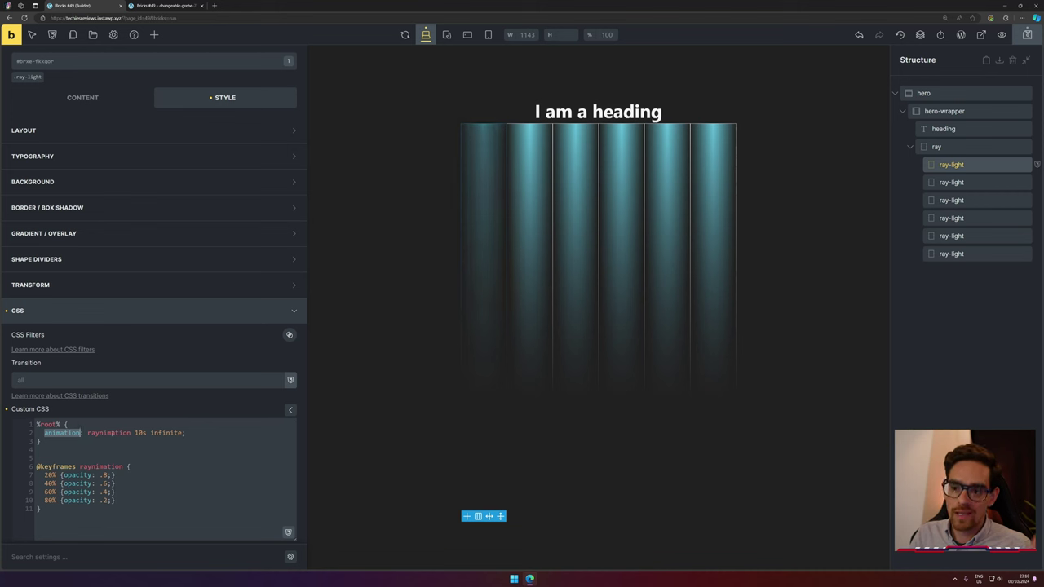
drag(87, 433, 132, 433)
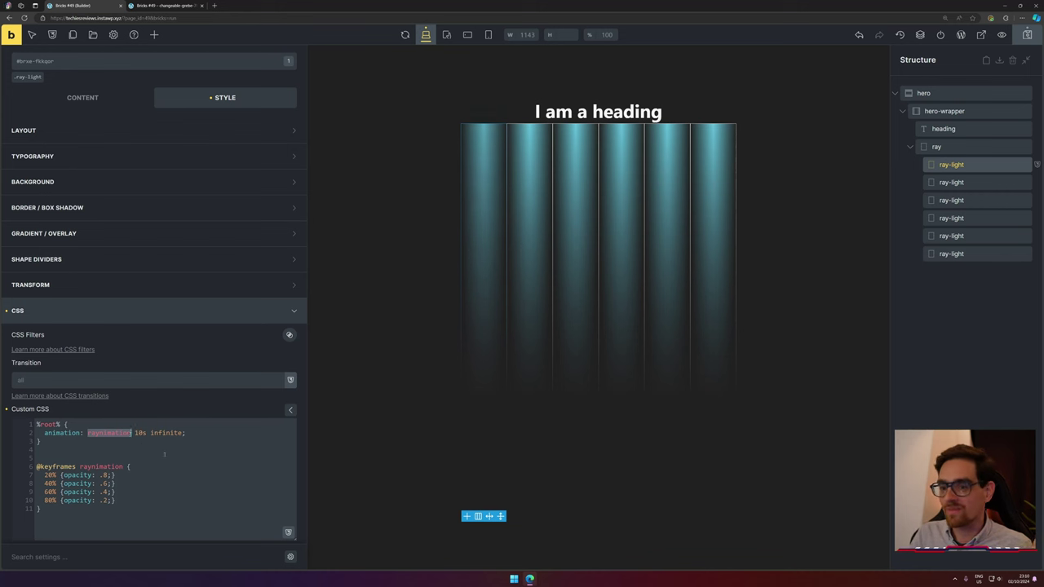
double_click(140, 433)
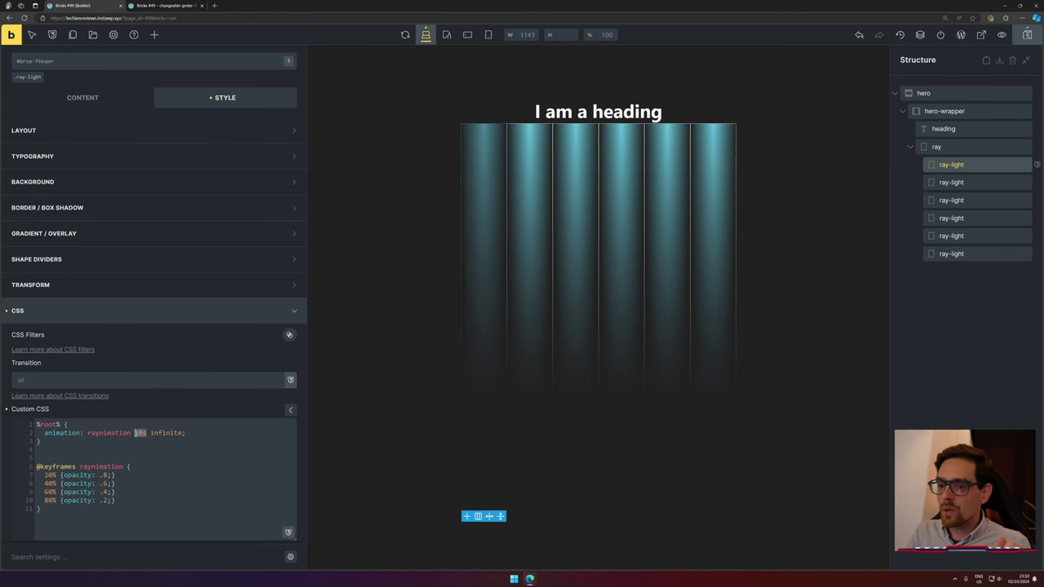
double_click(166, 433)
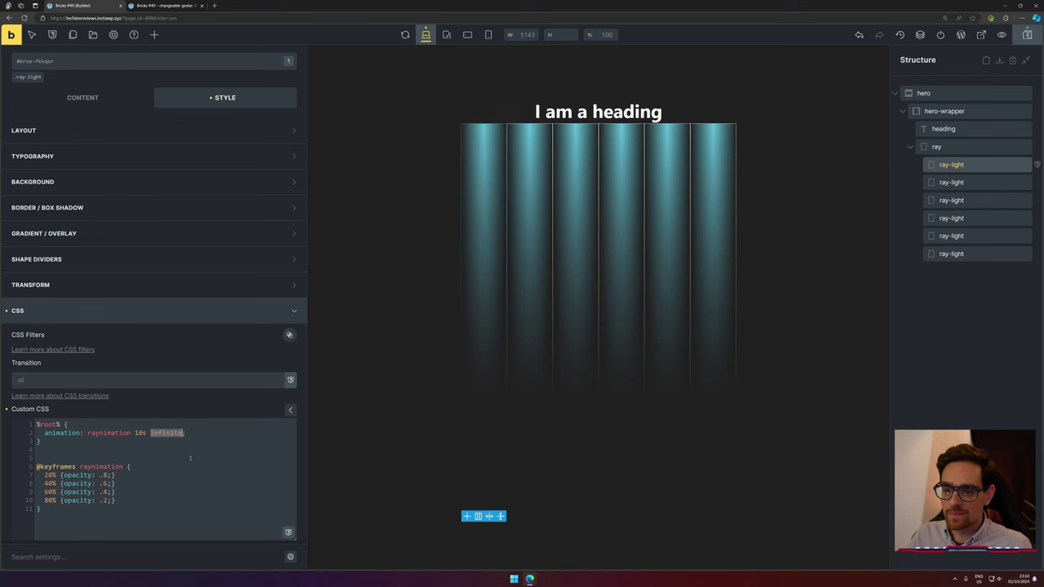
drag(35, 508, 32, 468)
click(106, 484)
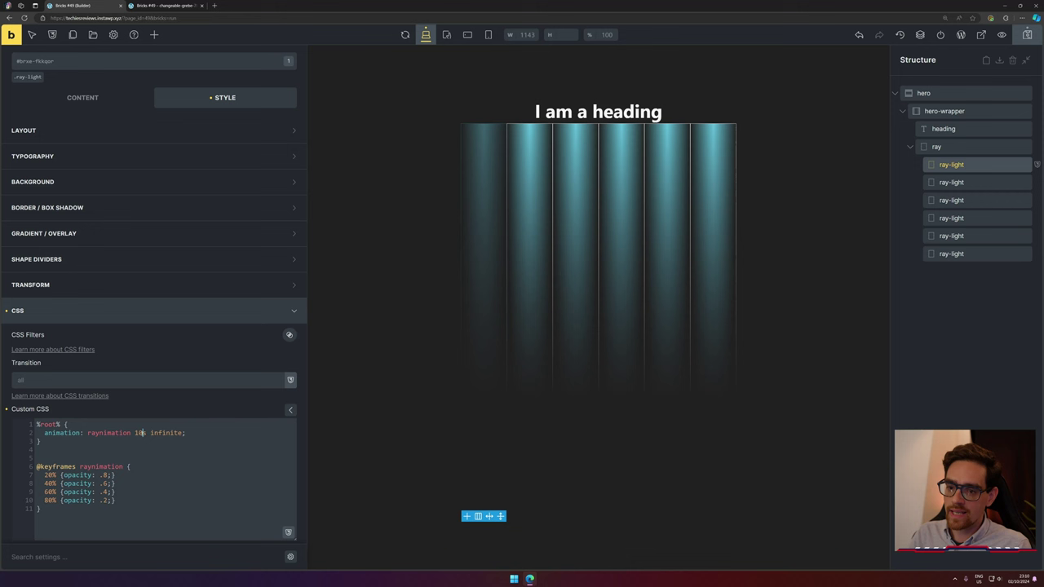
double_click(105, 474)
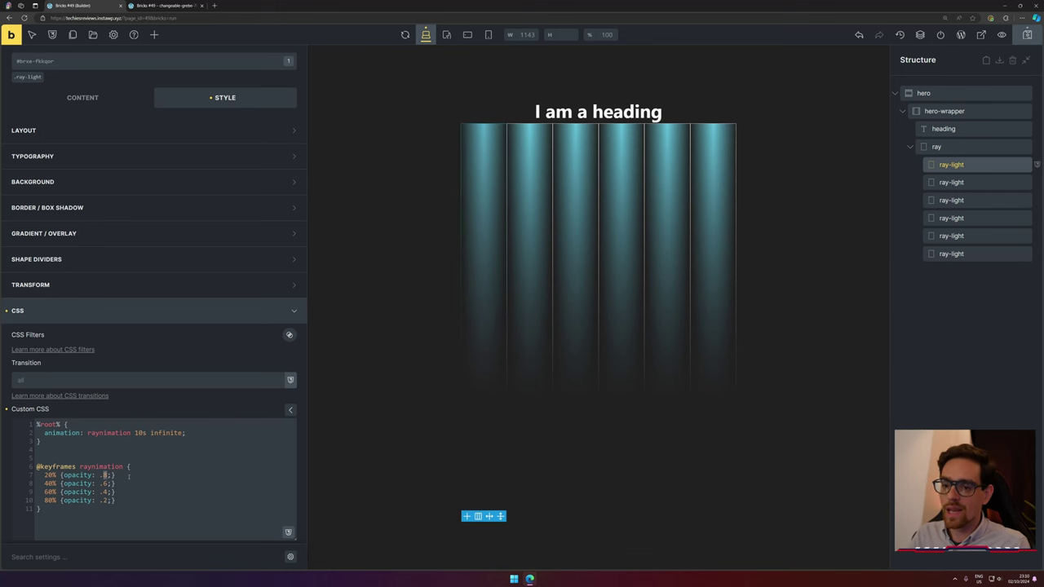
click(109, 476)
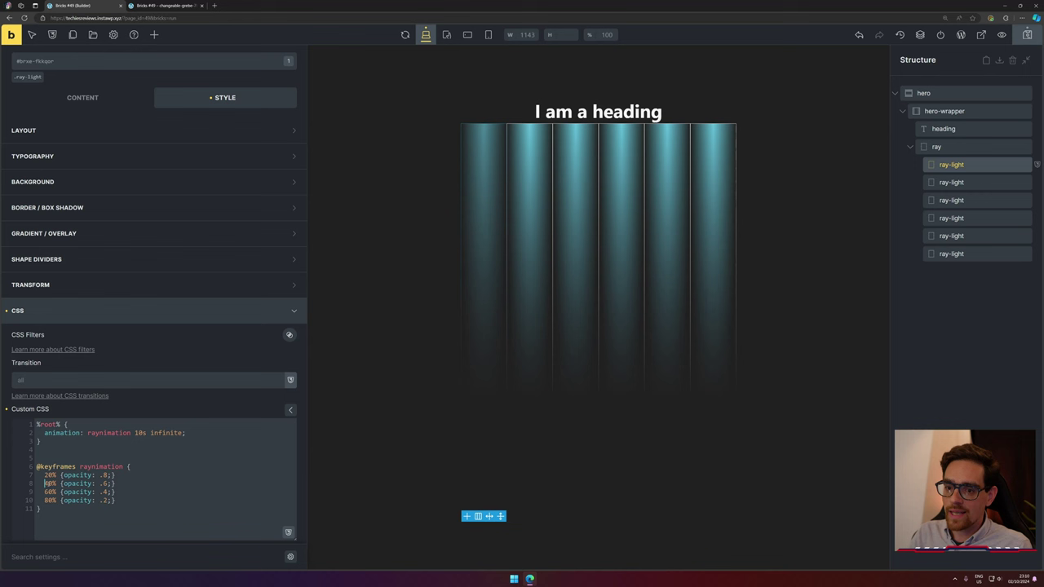
drag(45, 483, 57, 484)
double_click(105, 483)
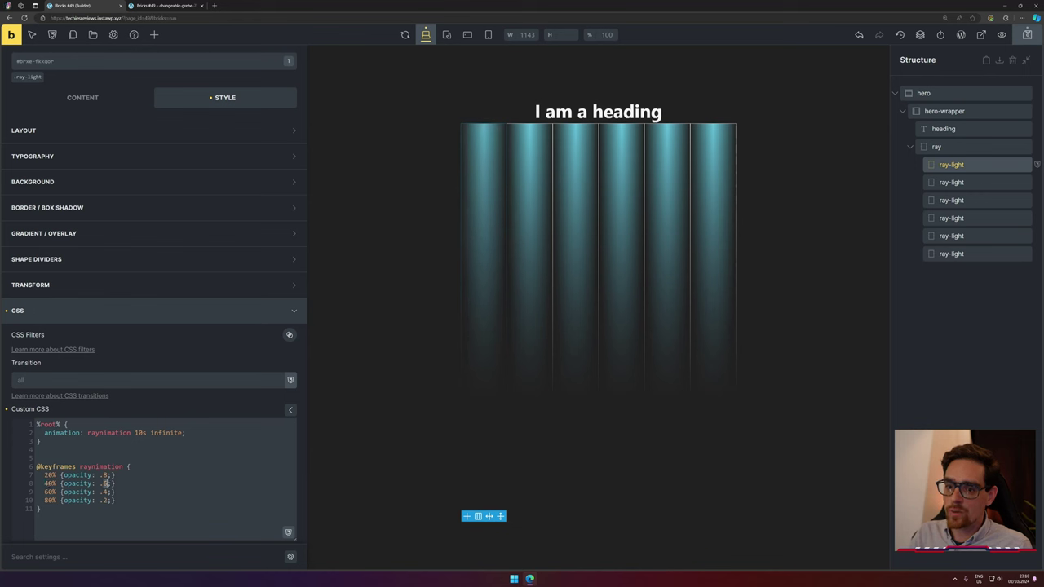
key(ctrl+a)
key(ctrl+c)
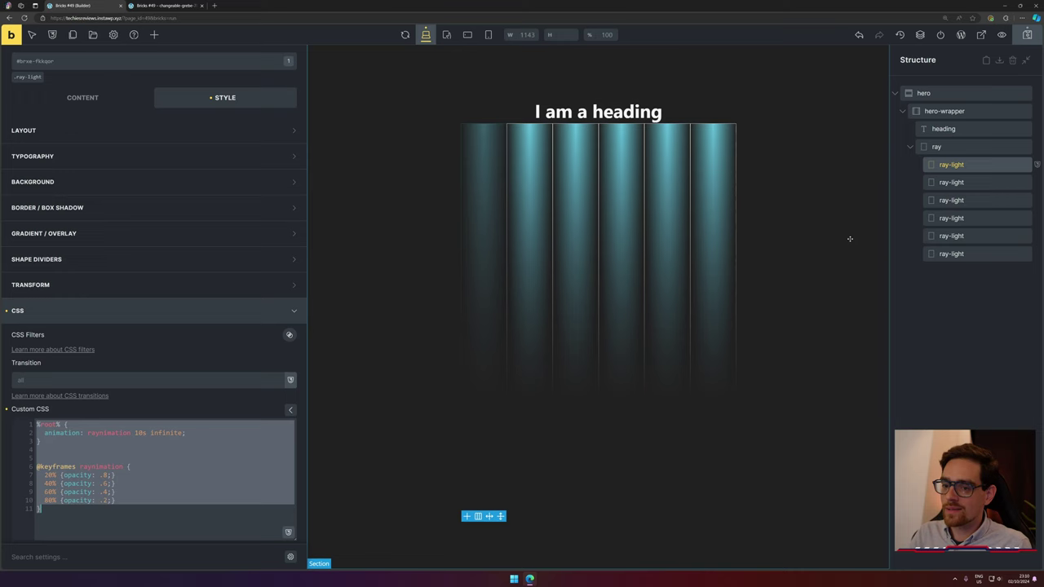
Replace the second ray-light's firebrick CSS with the animation, renaming both names to raynimation1.
click(1013, 182)
click(177, 476)
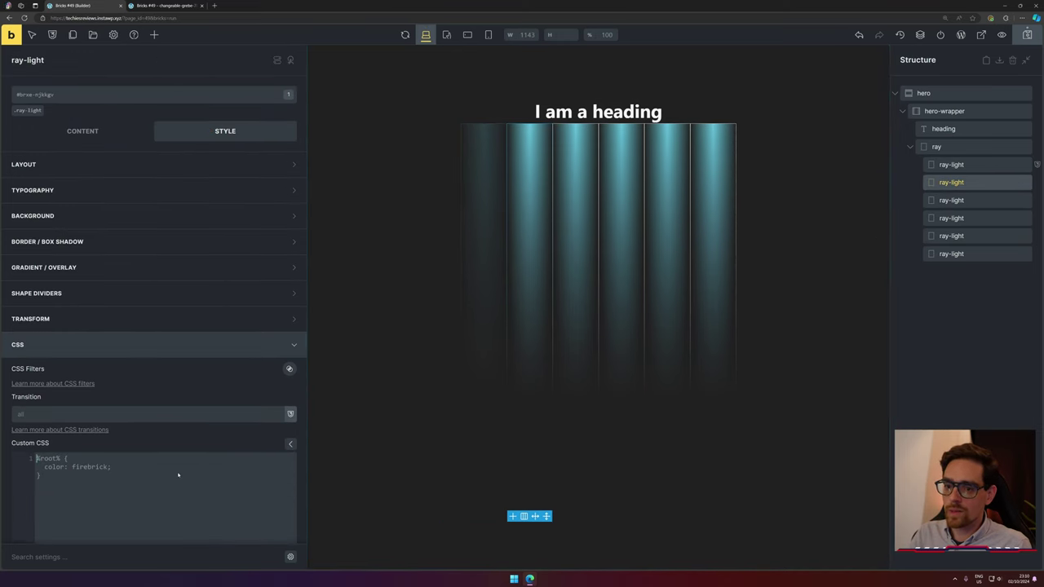
key(ctrl+a)
key(ctrl+v)
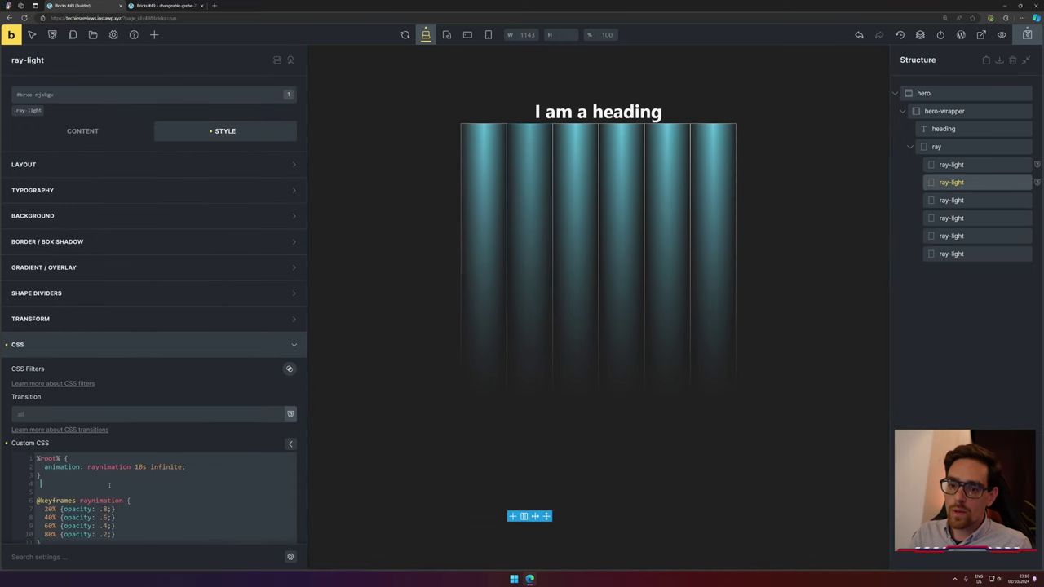
click(109, 485)
key(BackSpace)
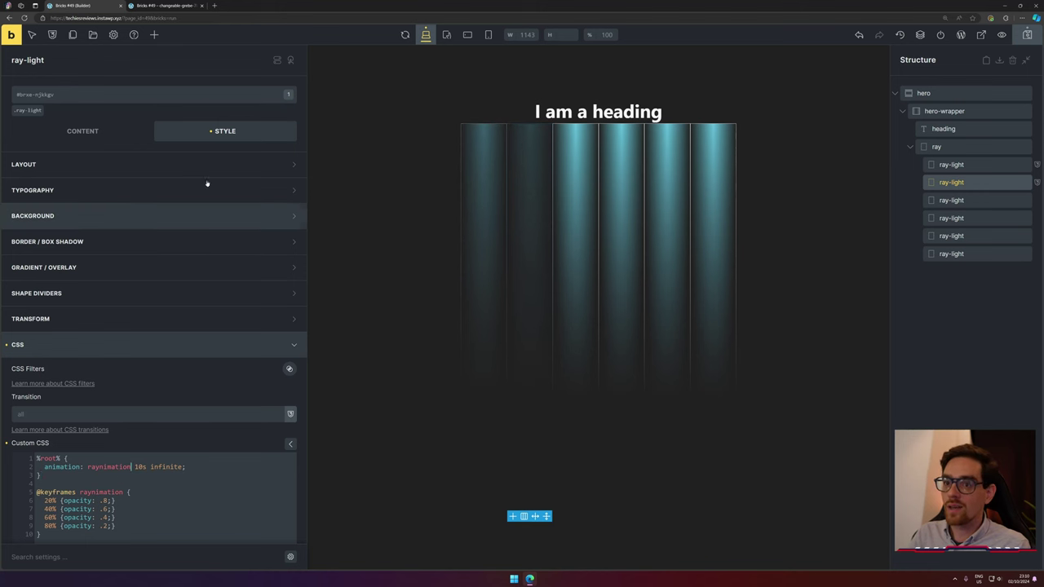
text(1)
click(124, 492)
text(1)
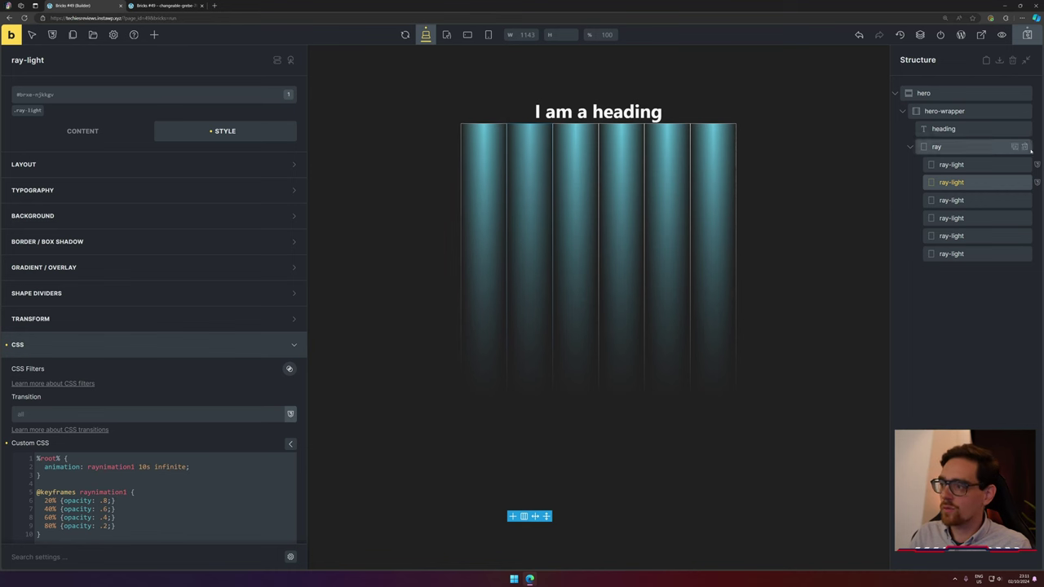
Paste the raynimation CSS into the third ray-light and give it a unique number.
click(1015, 200)
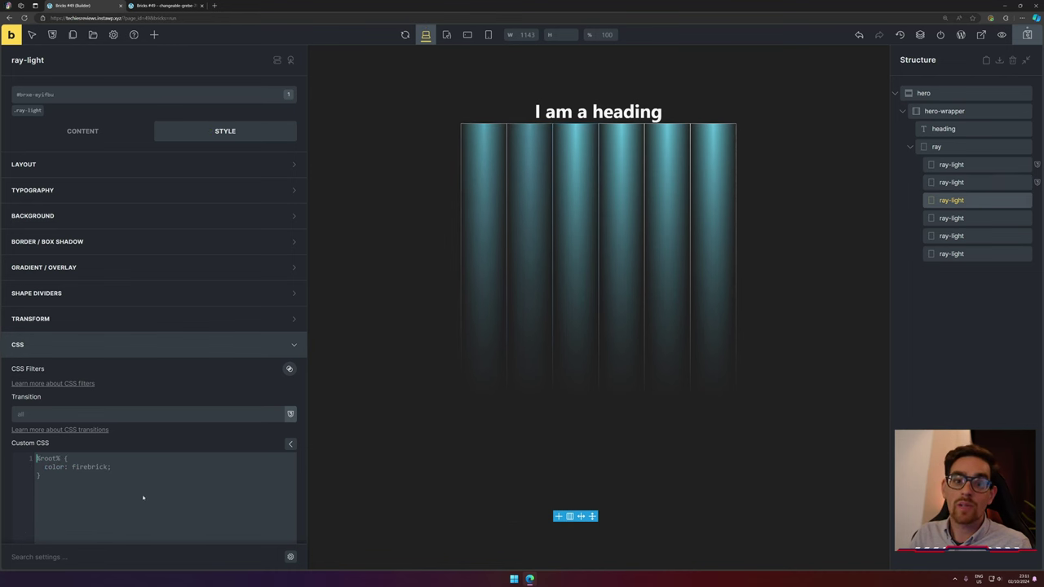
key(ctrl+a)
key(ctrl+v)
text(3)
click(951, 253)
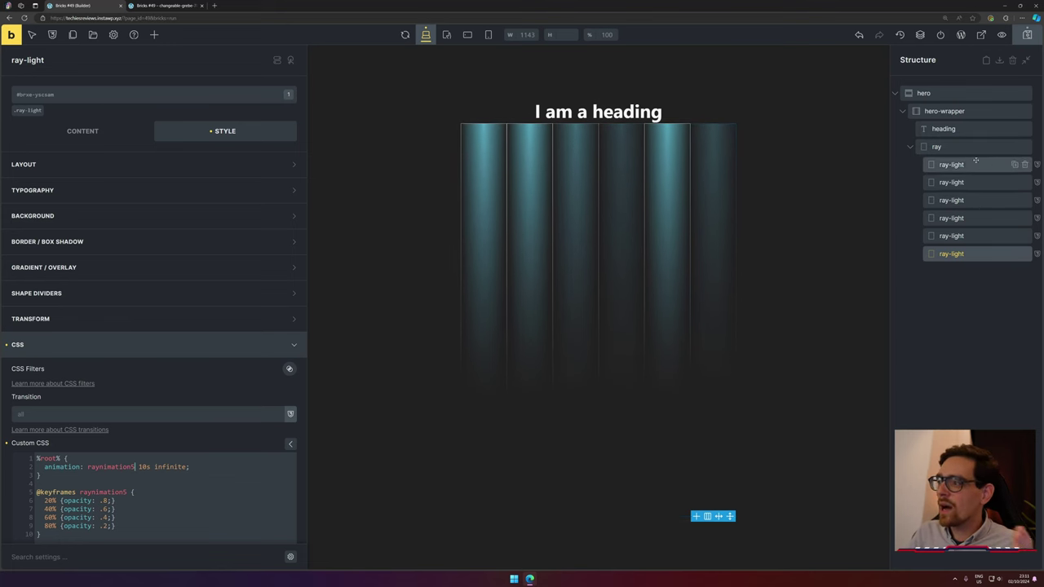
Reselect the second ray-light and preview the pulsing rays on the front end.
click(993, 181)
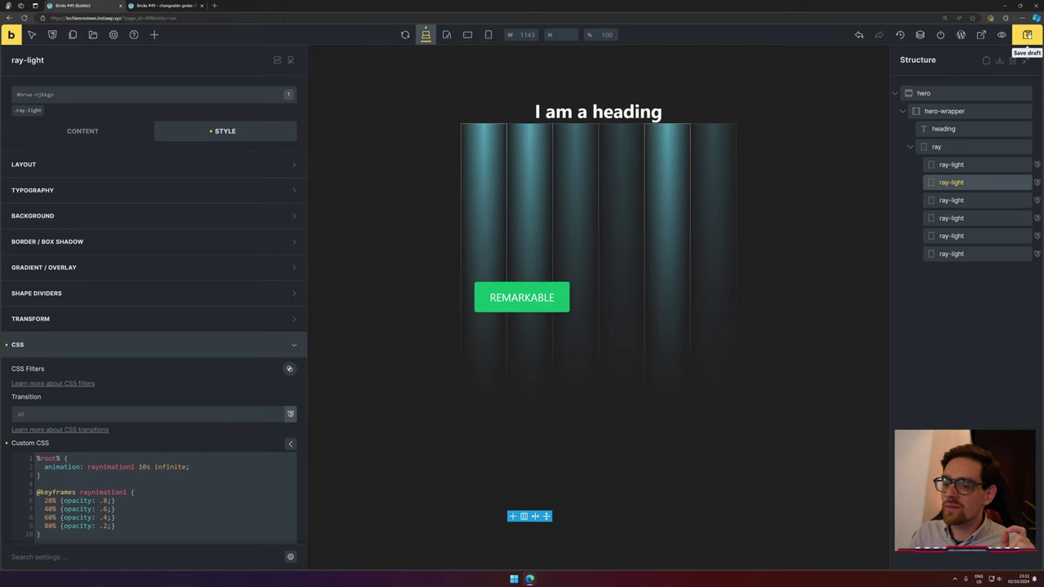
click(177, 5)
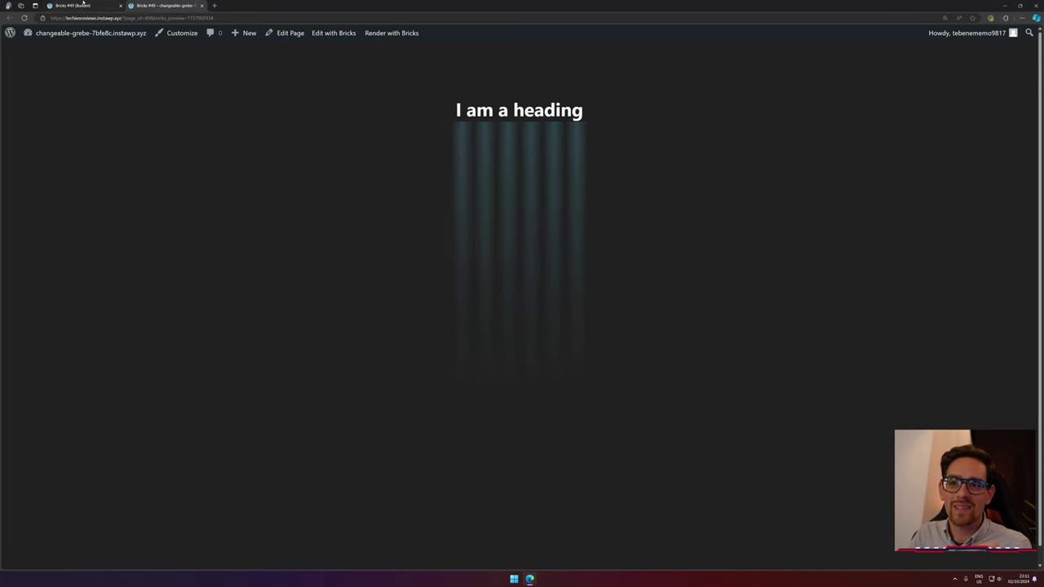
click(77, 4)
Change the second ray's animation to 9s and its keyframe opacities to .4 and .6.
key(BackSpace)
key(BackSpace)
text(9s infinite;)
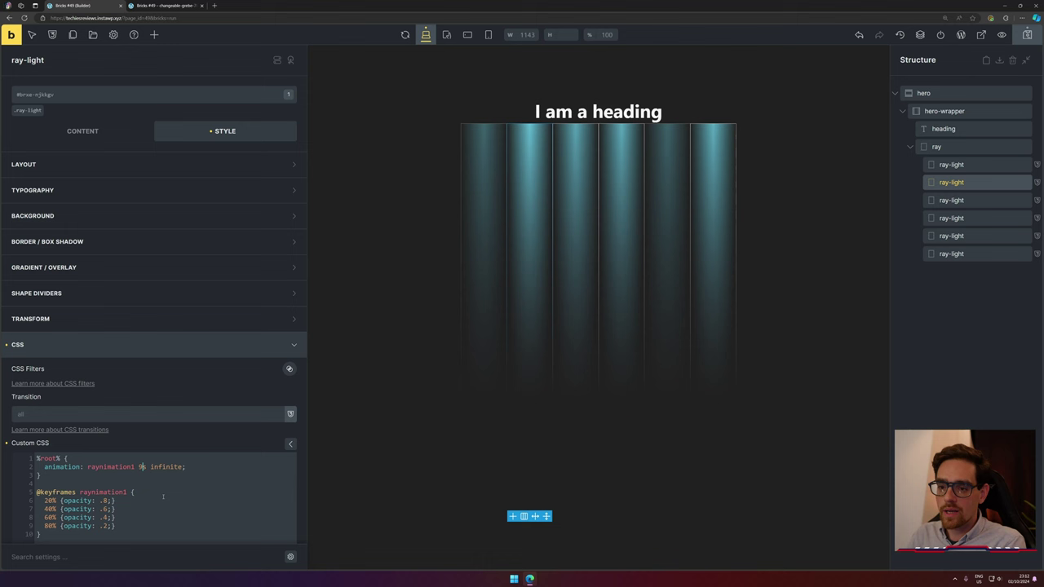
key(BackSpace)
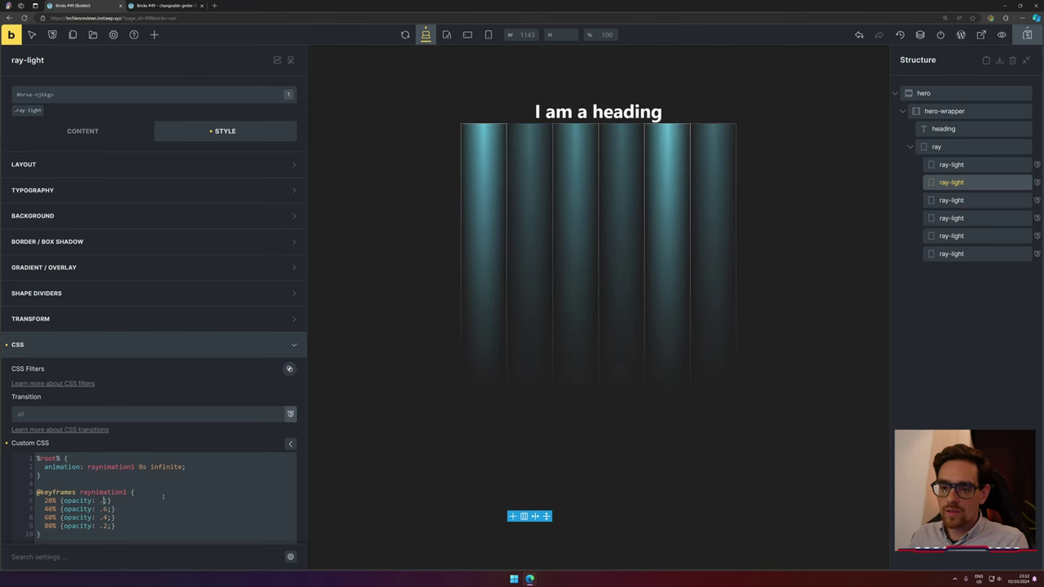
text(4)
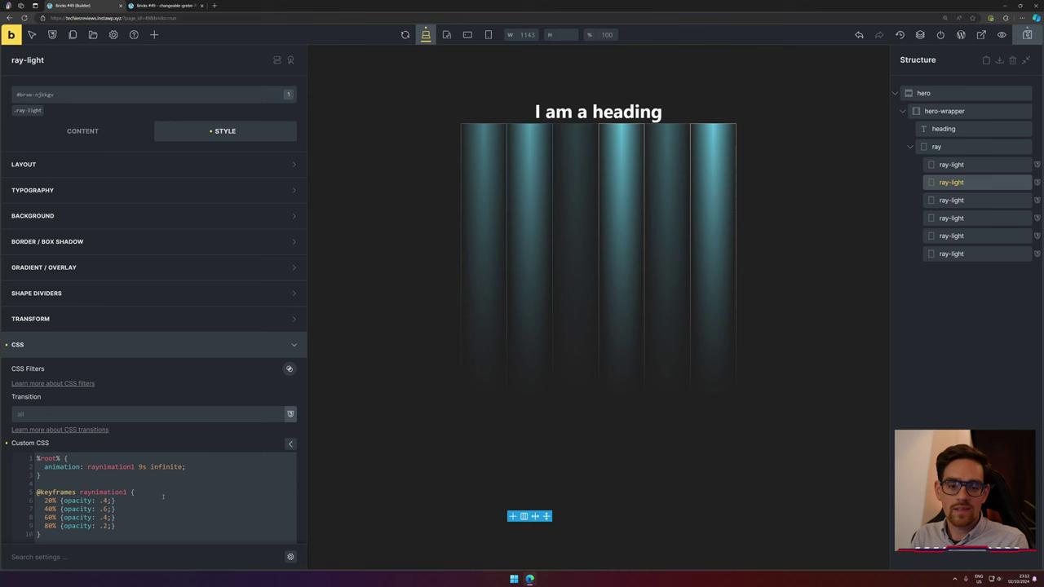
key(BackSpace)
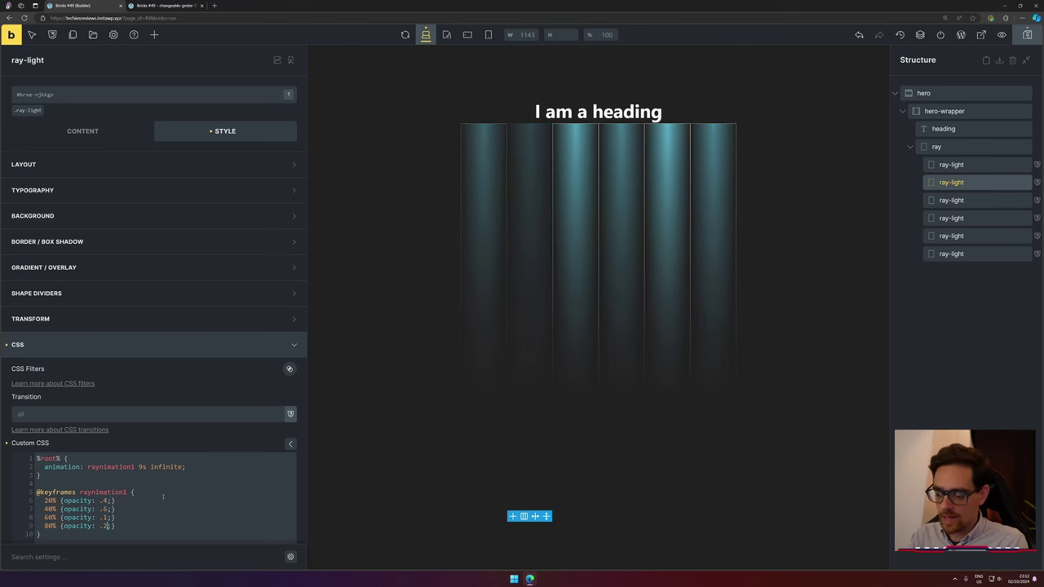
text(6)
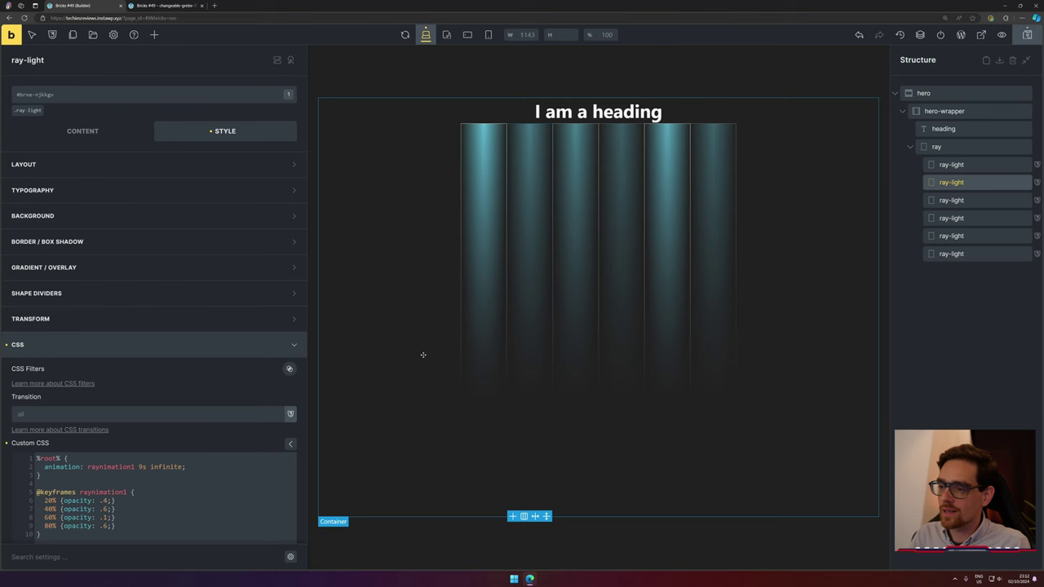
Check the third and sixth ray-lights' animations, then preview the front end.
click(575, 353)
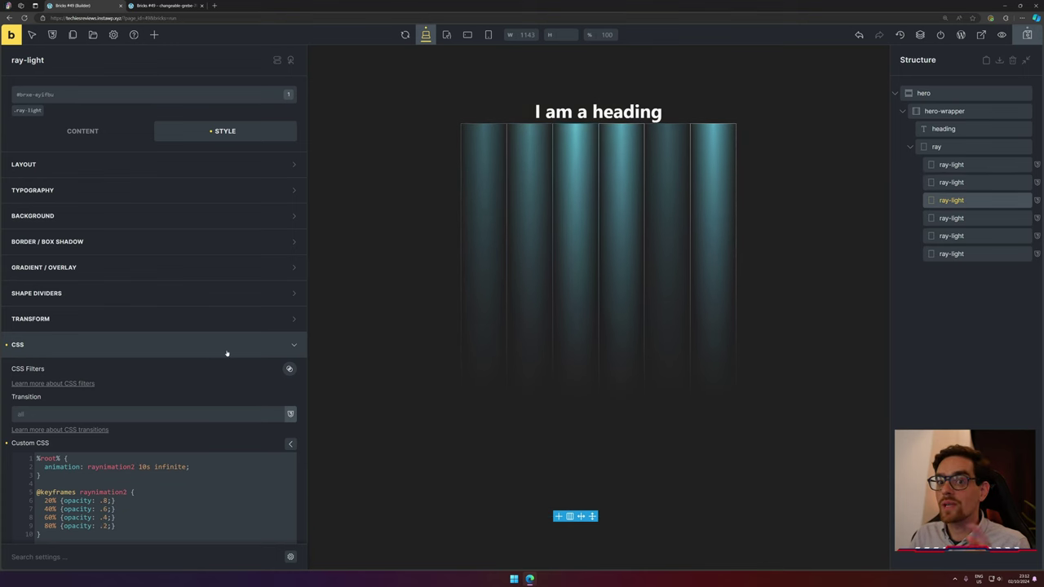
click(713, 244)
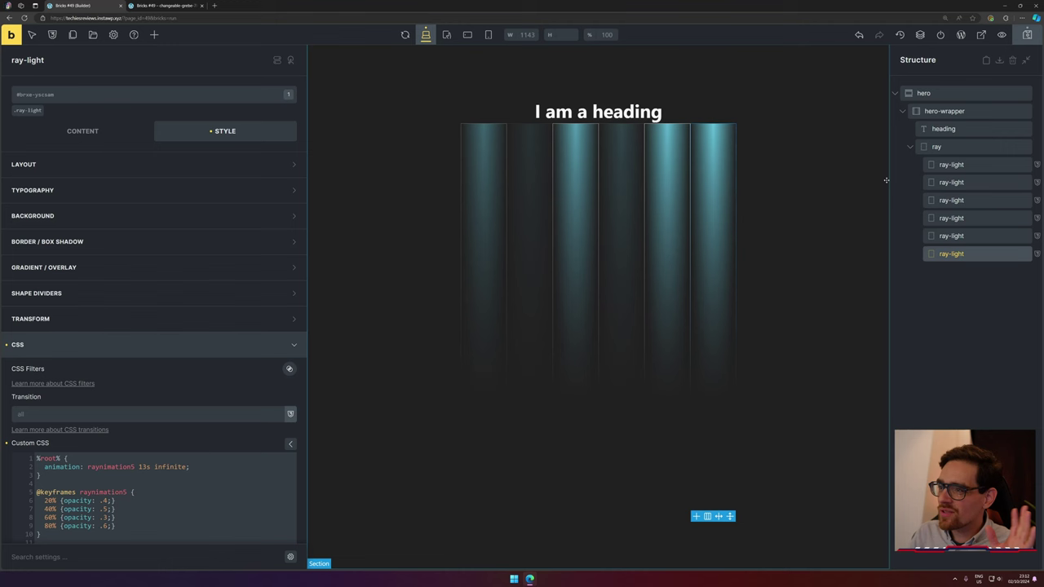
key(ctrl+Tab)
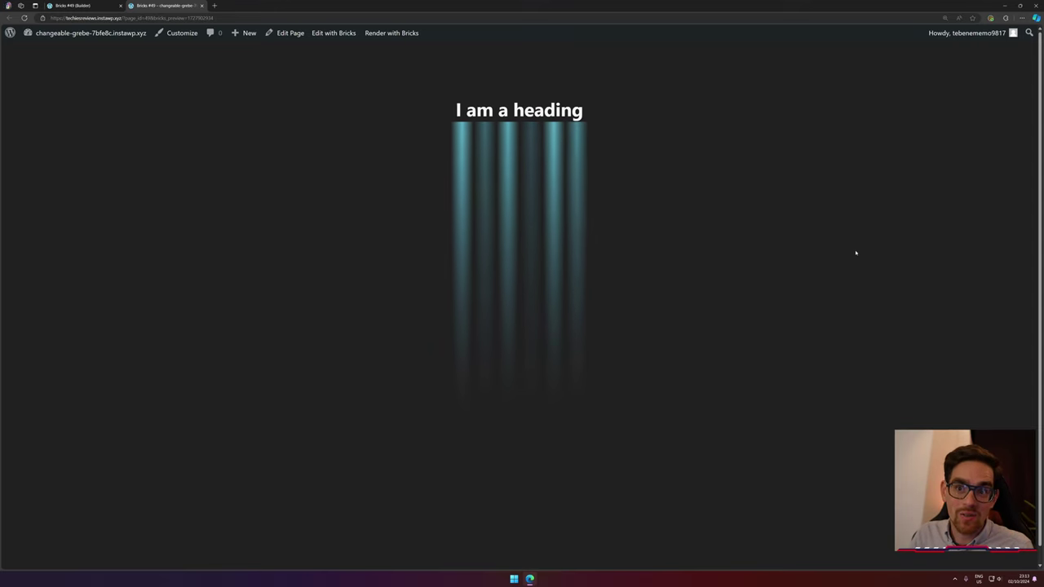
click(90, 4)
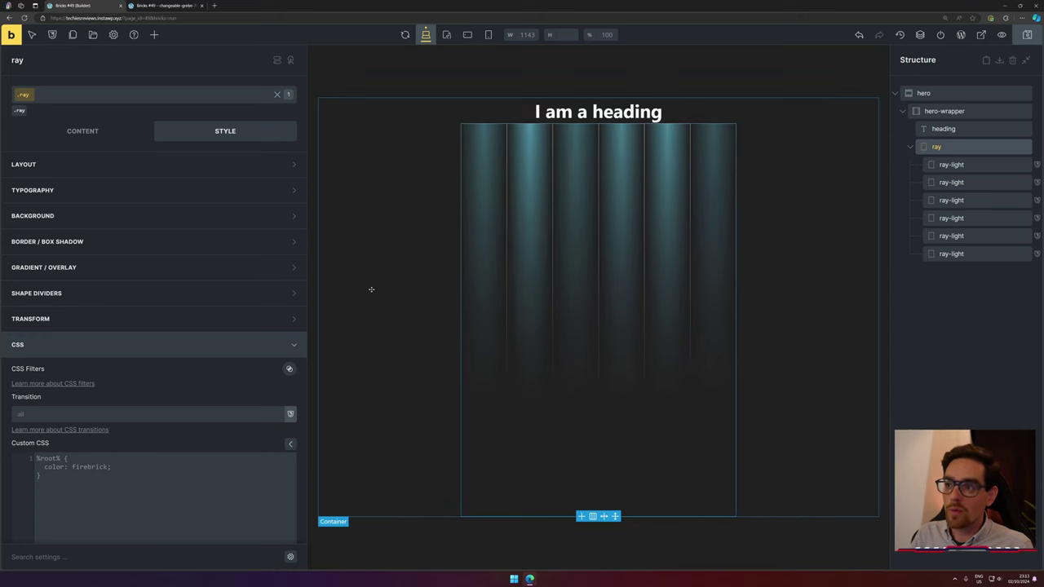
Make the ray container absolutely positioned with a top offset of 0.
click(126, 170)
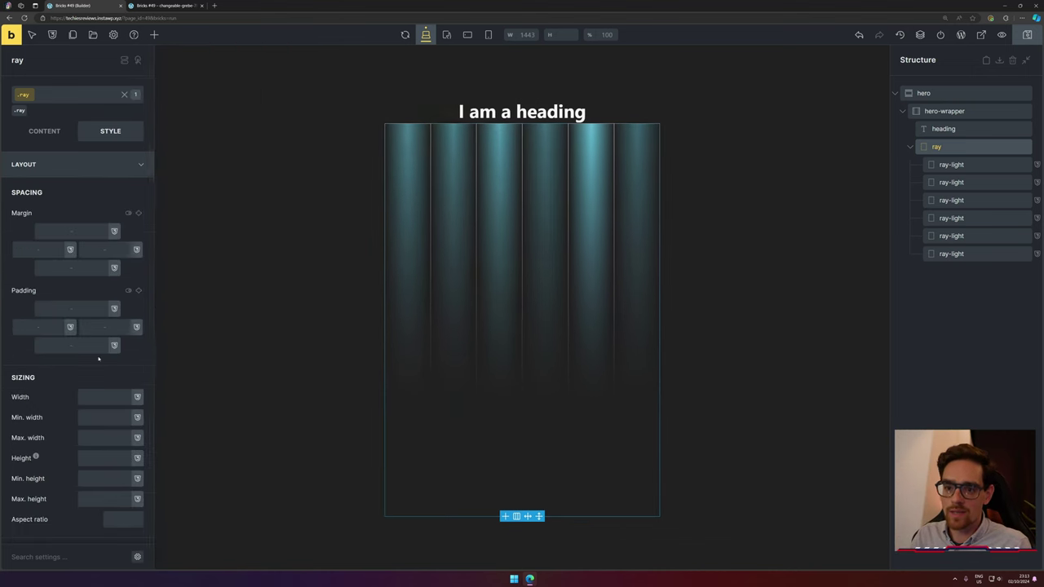
scroll(97, 357, down, 4)
click(98, 266)
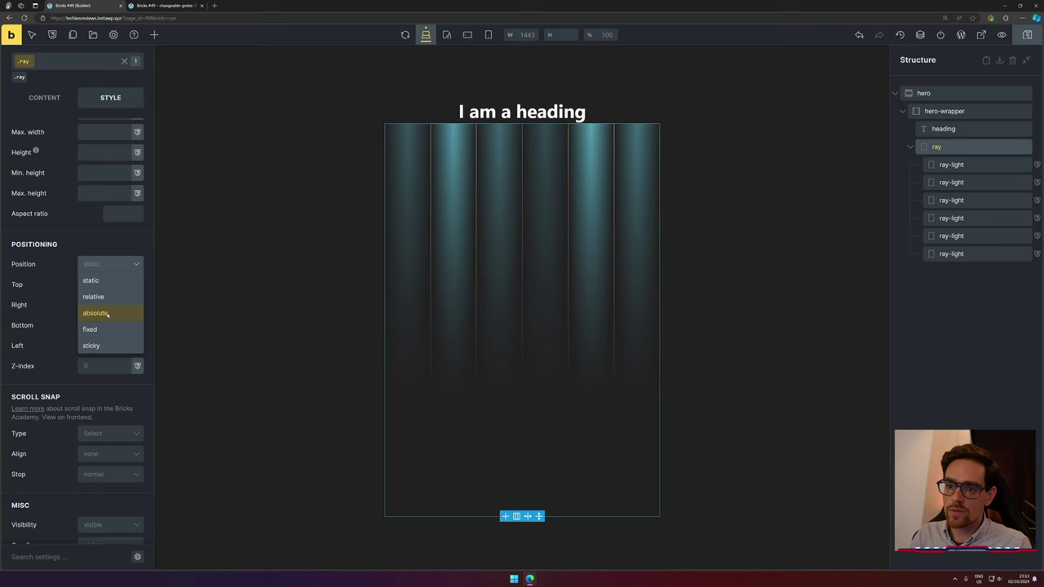
click(106, 313)
click(95, 280)
text(0)
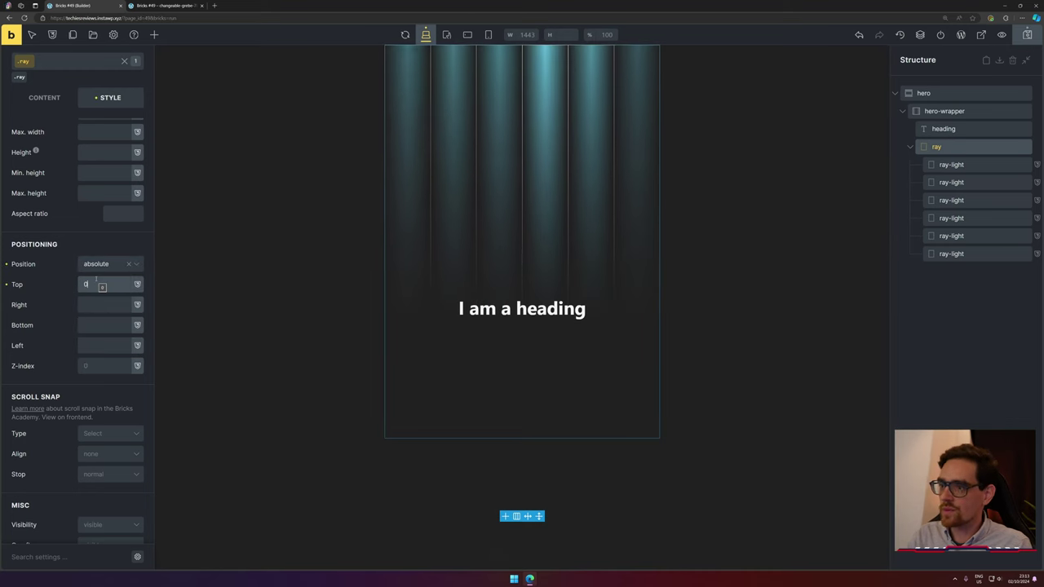
Set the hero section's position to relative.
click(967, 93)
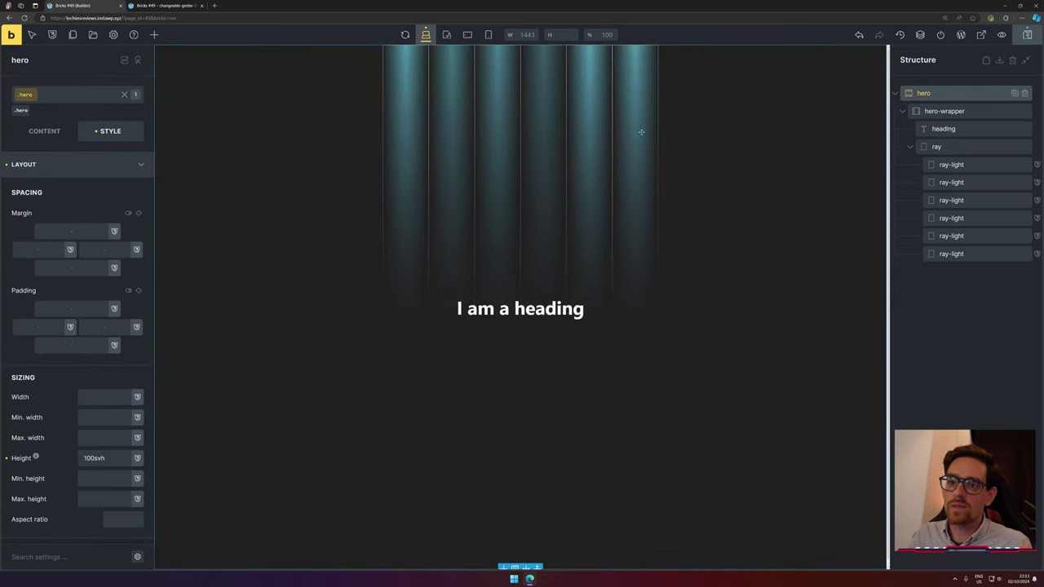
scroll(99, 245, down, 5)
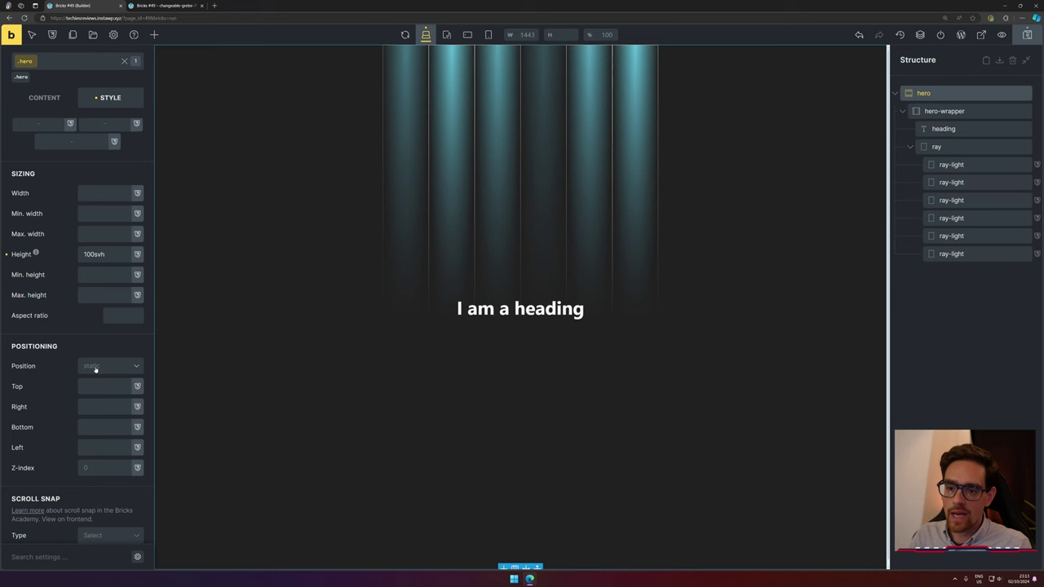
click(106, 195)
click(105, 228)
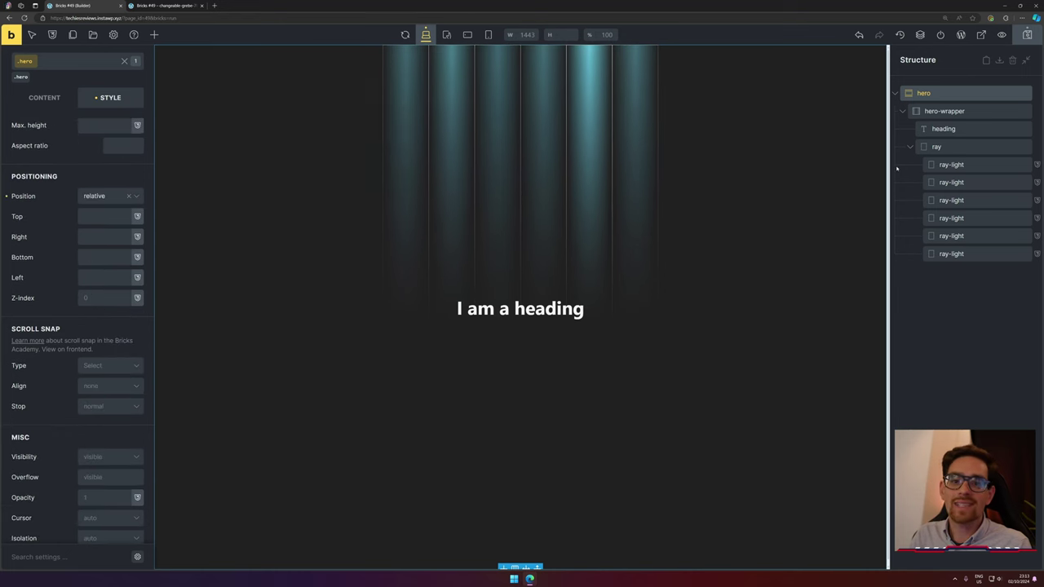
Select the first ray light and view the front-end preview tab.
click(408, 163)
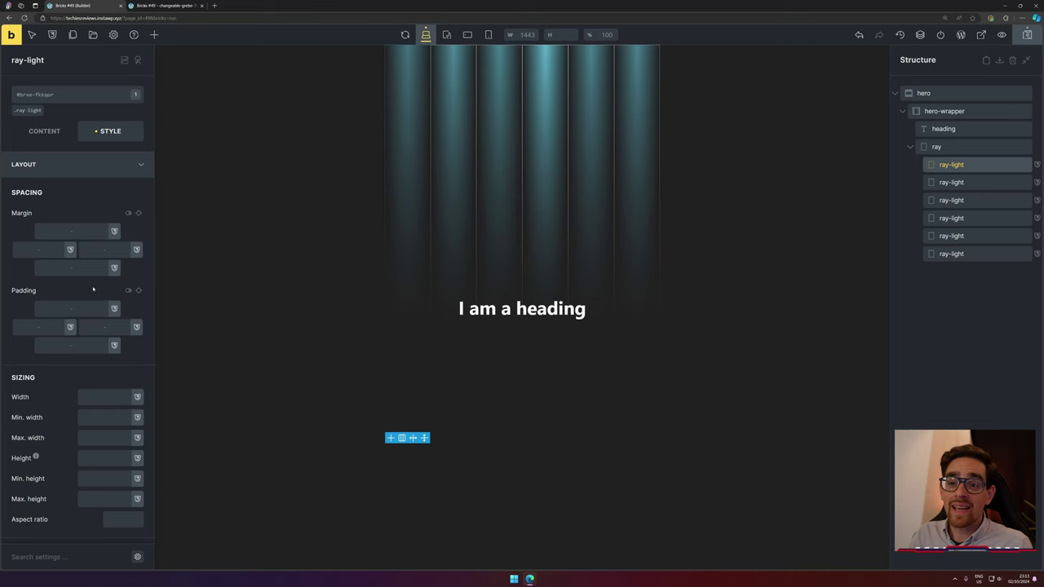
scroll(117, 283, down, 10)
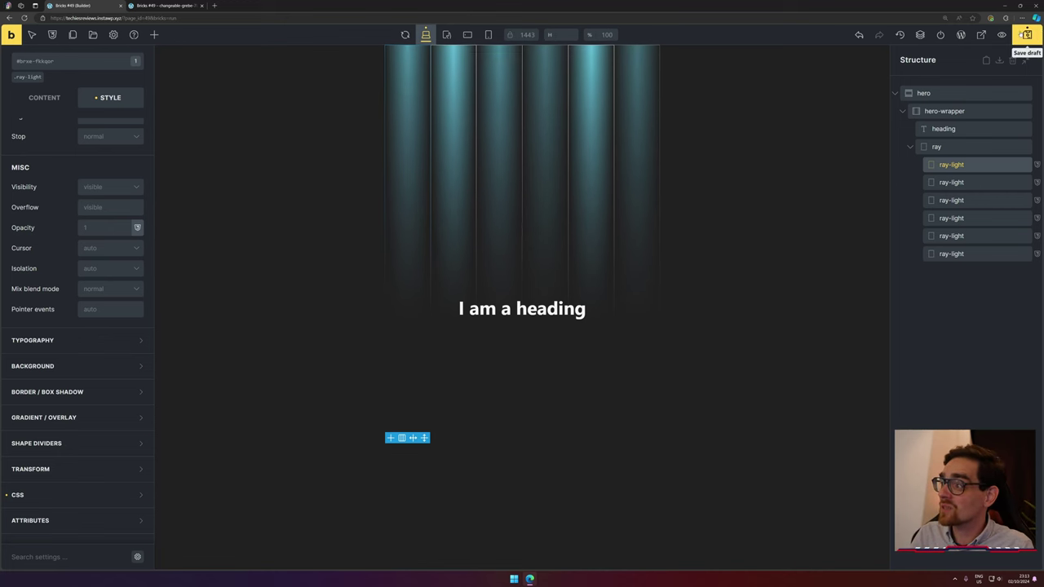
click(163, 5)
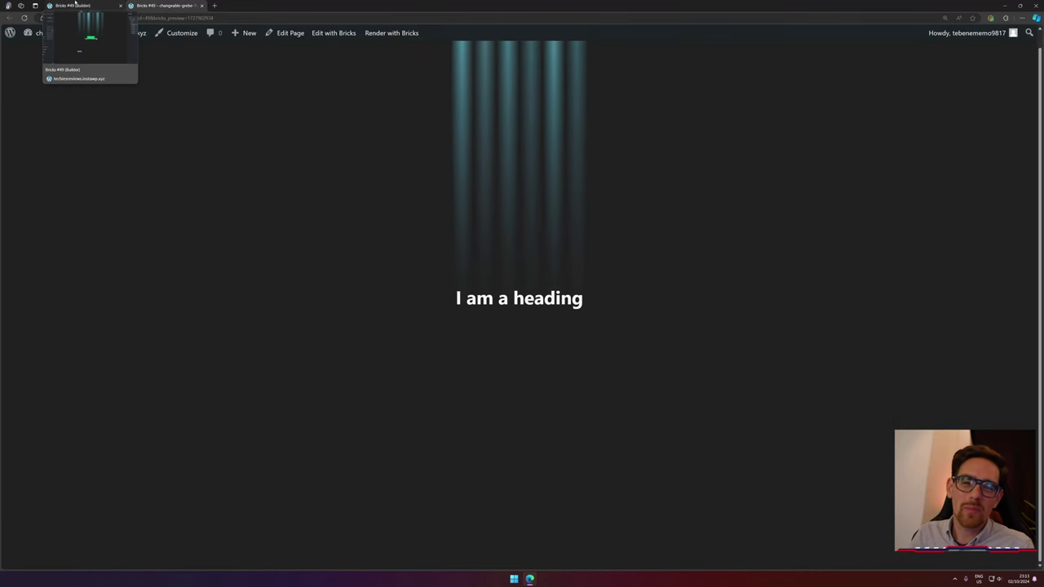
Give the first ray-light a 'top center' transform origin and a 60° Z rotation.
click(74, 5)
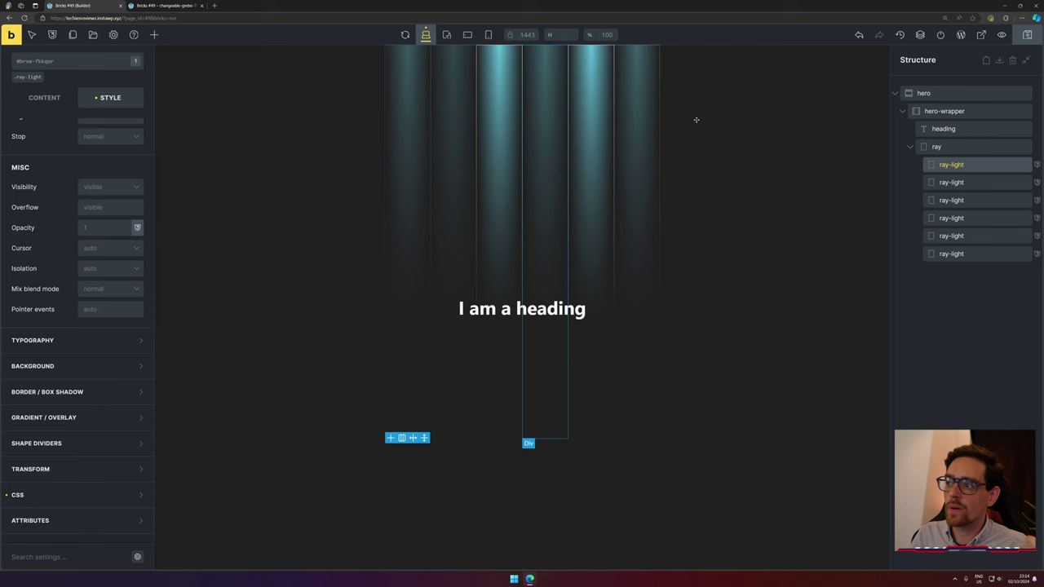
click(64, 471)
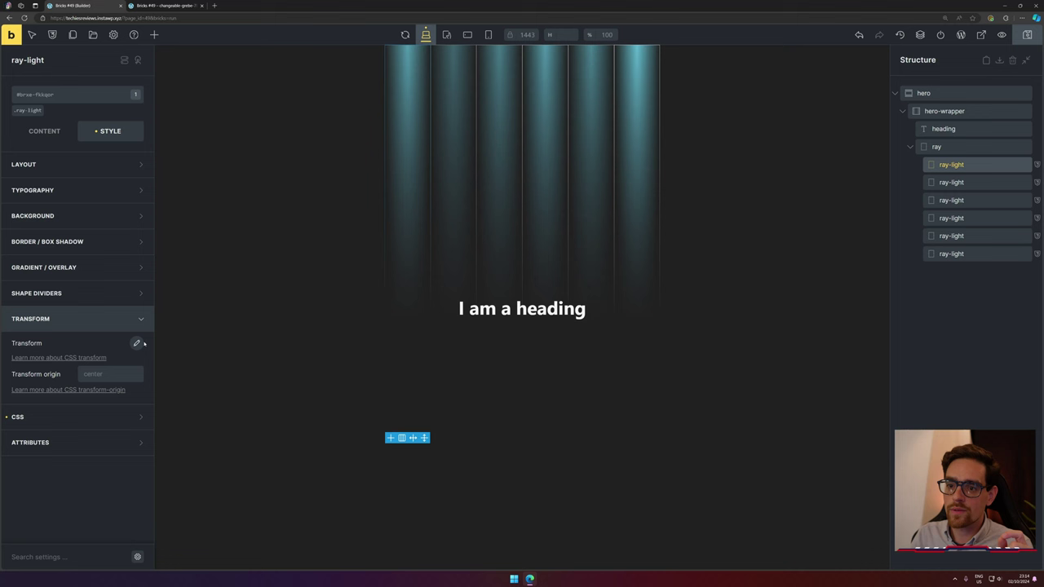
click(95, 374)
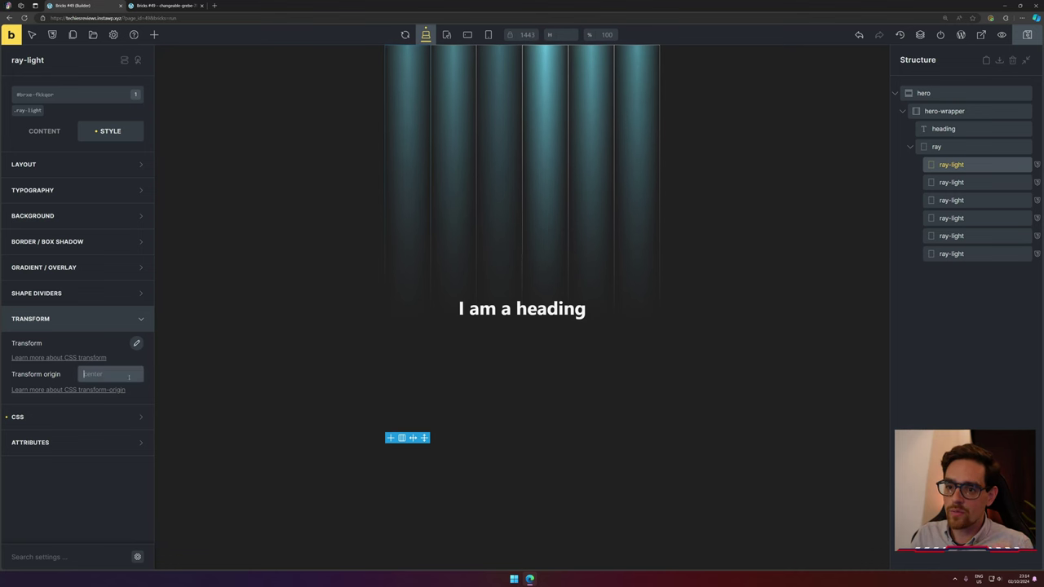
text(to)
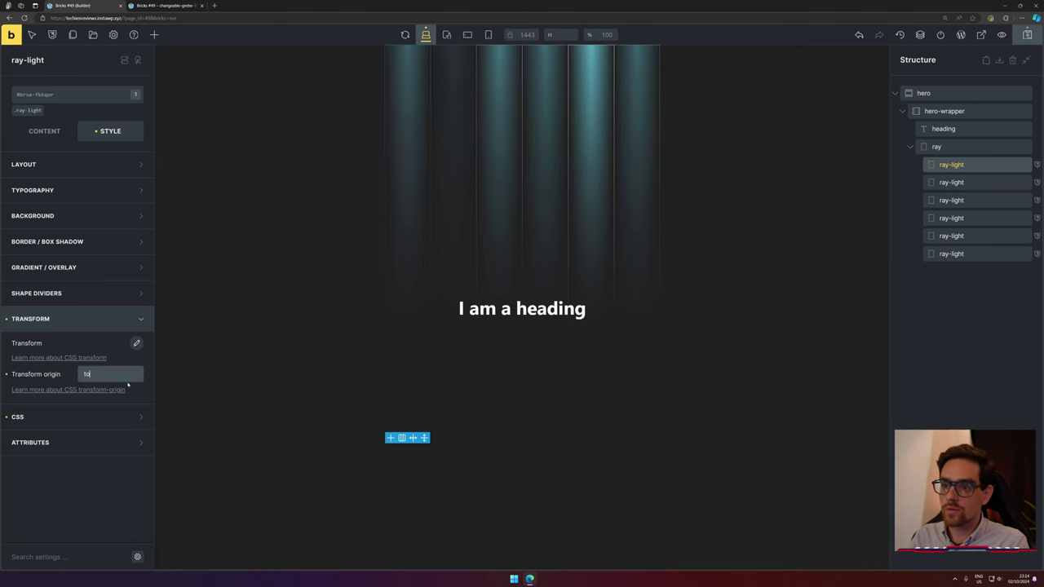
text(p center)
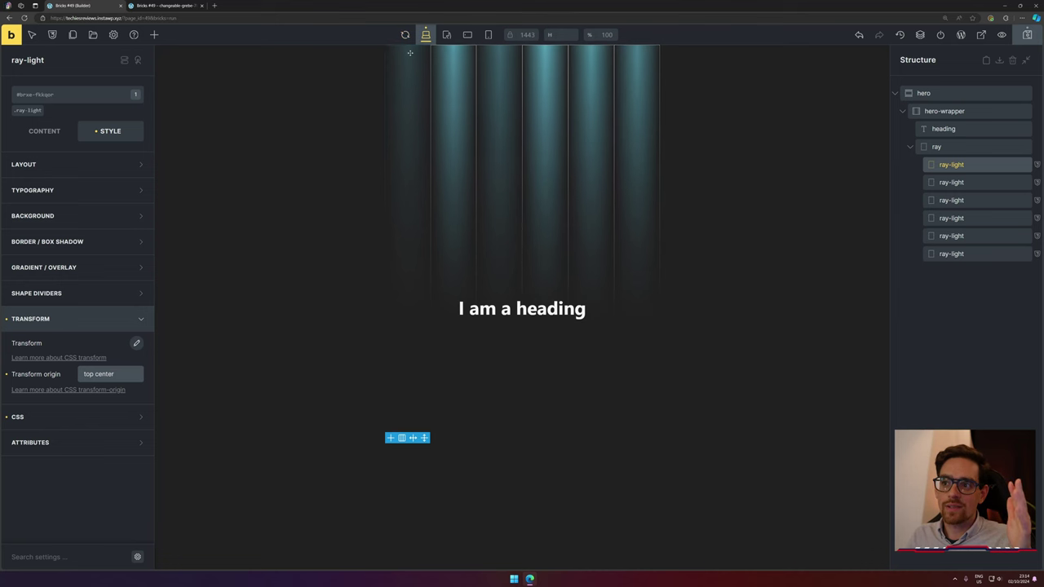
click(136, 343)
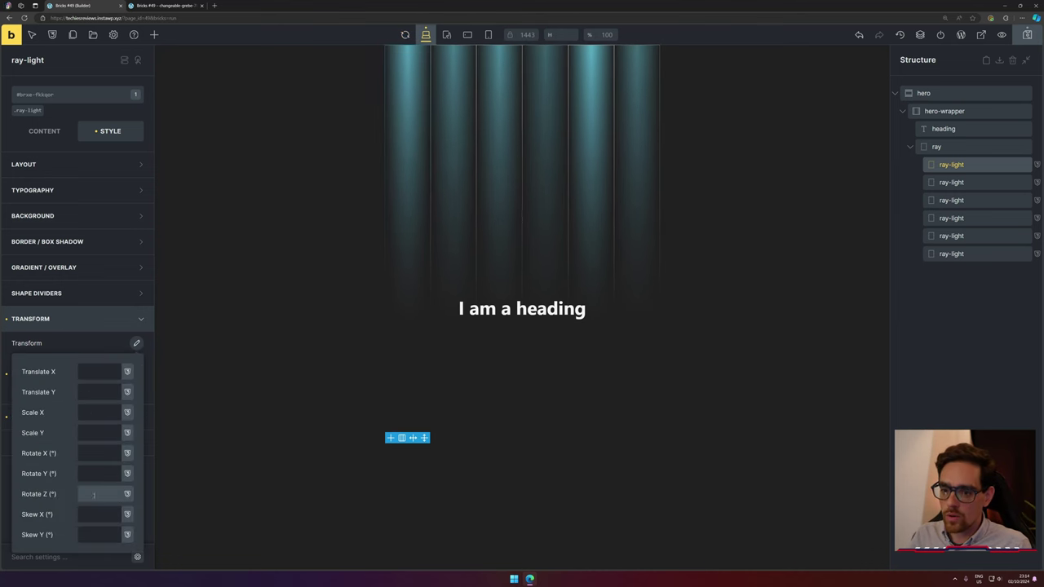
text(60)
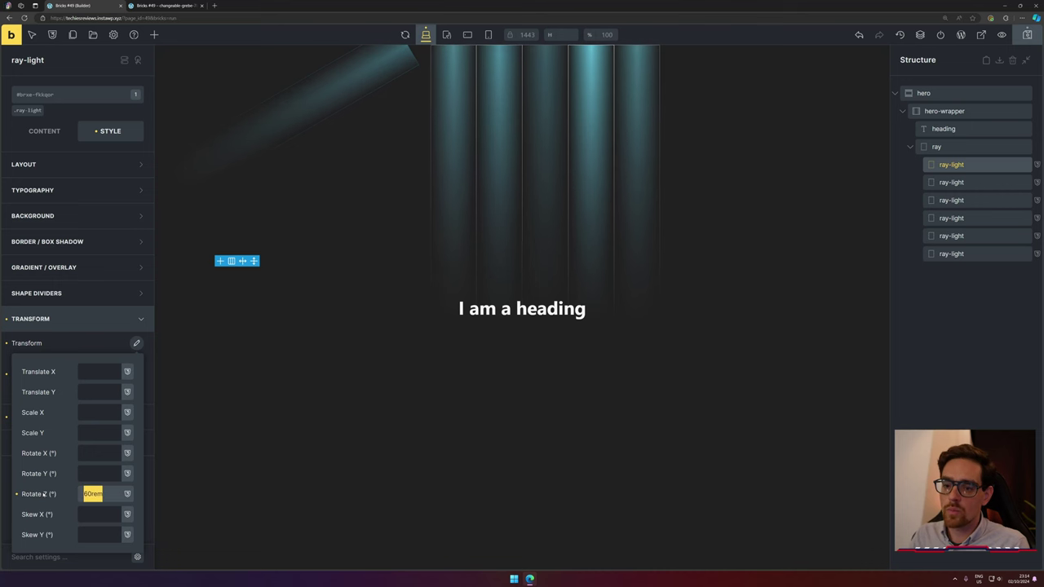
Set the second ray's origin to top center with 30° rotation, and rotate the third 15°.
click(976, 183)
click(113, 374)
text(t)
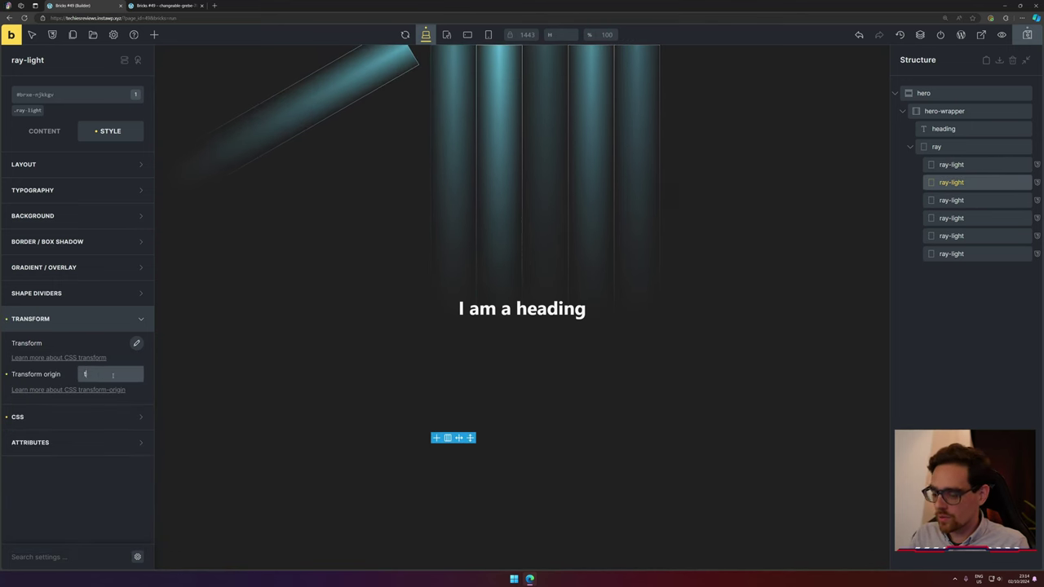
text(op center)
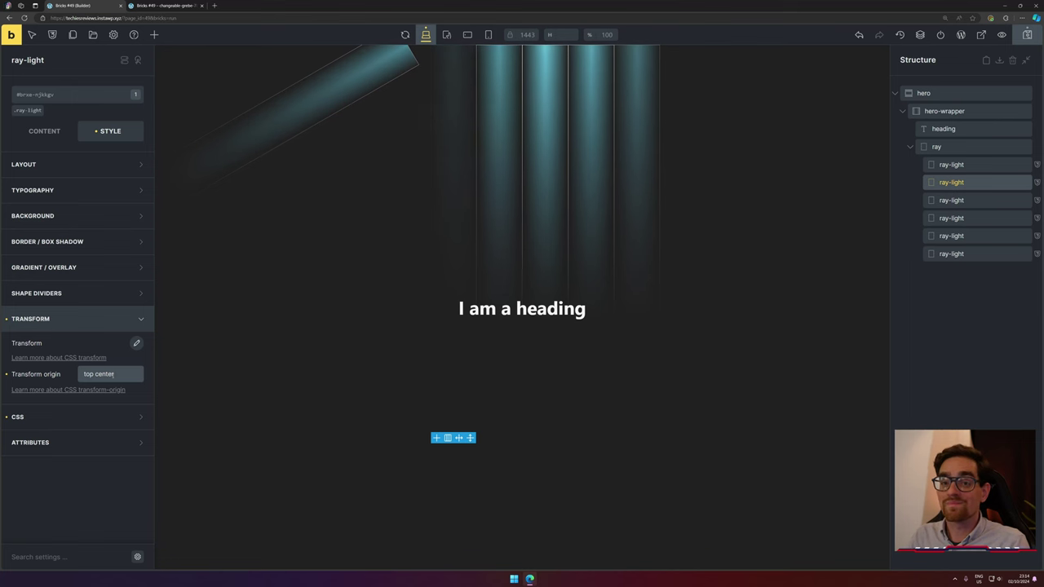
key(ctrl+a)
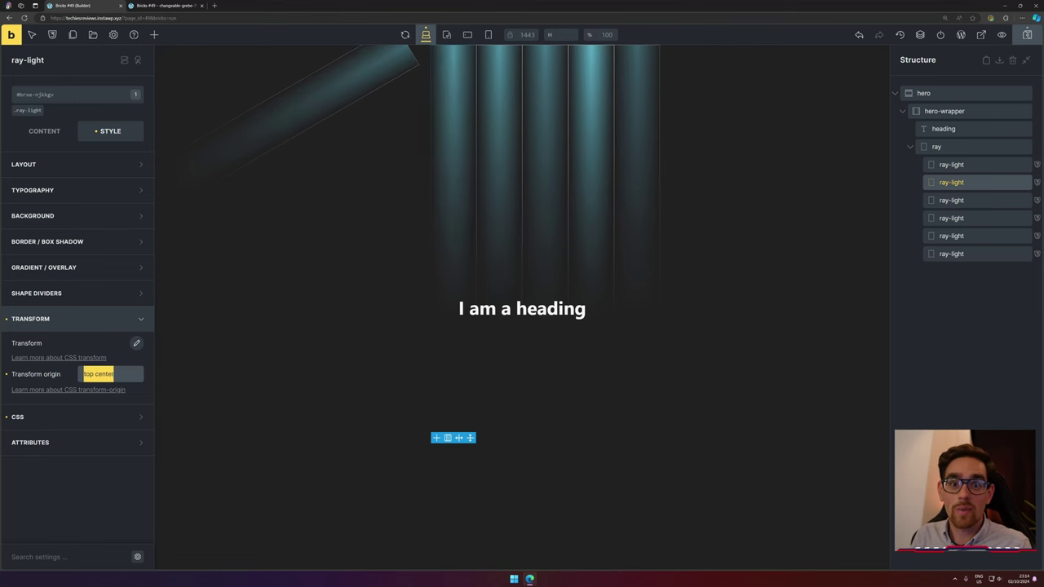
click(136, 342)
click(95, 493)
text(30)
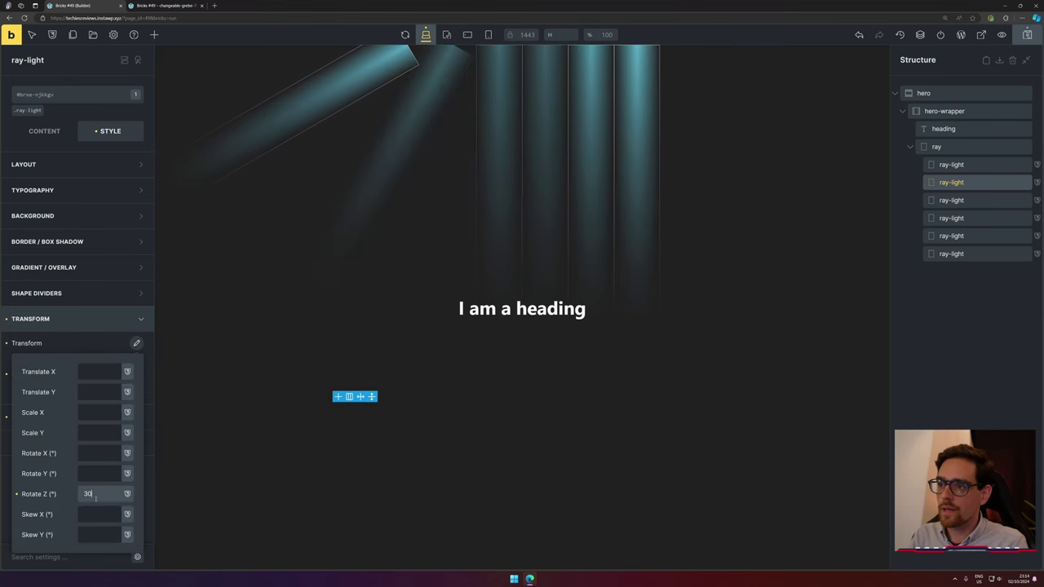
click(950, 200)
click(137, 342)
click(96, 494)
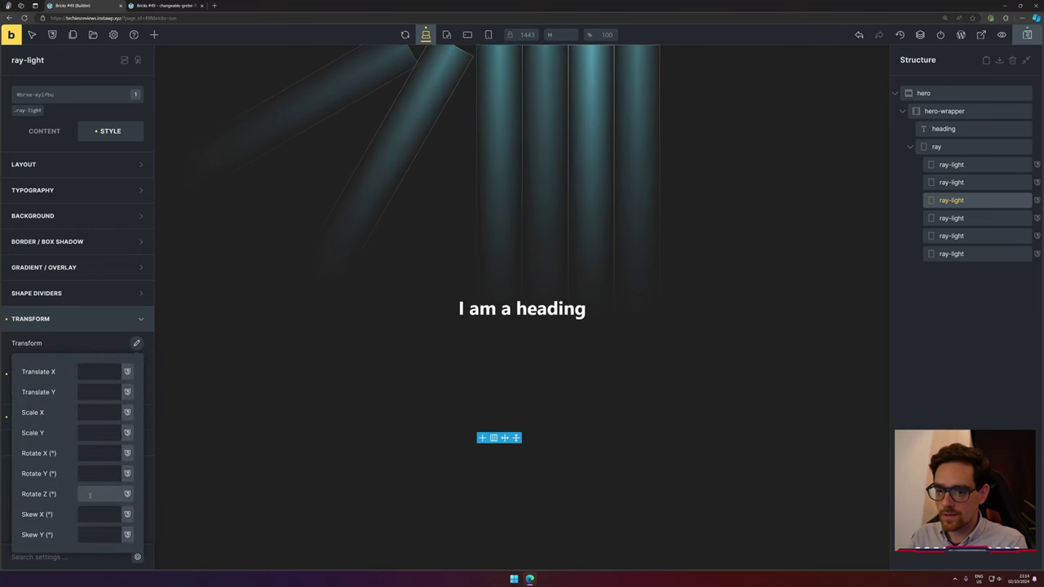
text(15)
Rotate the fourth, fifth and sixth rays to 5°, -30° and -50°.
click(950, 217)
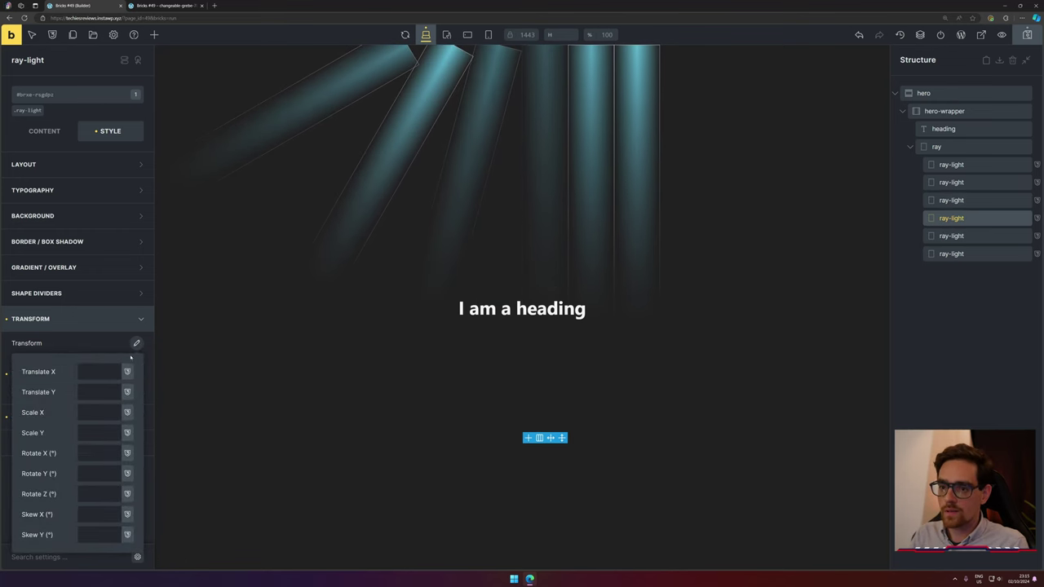
click(95, 493)
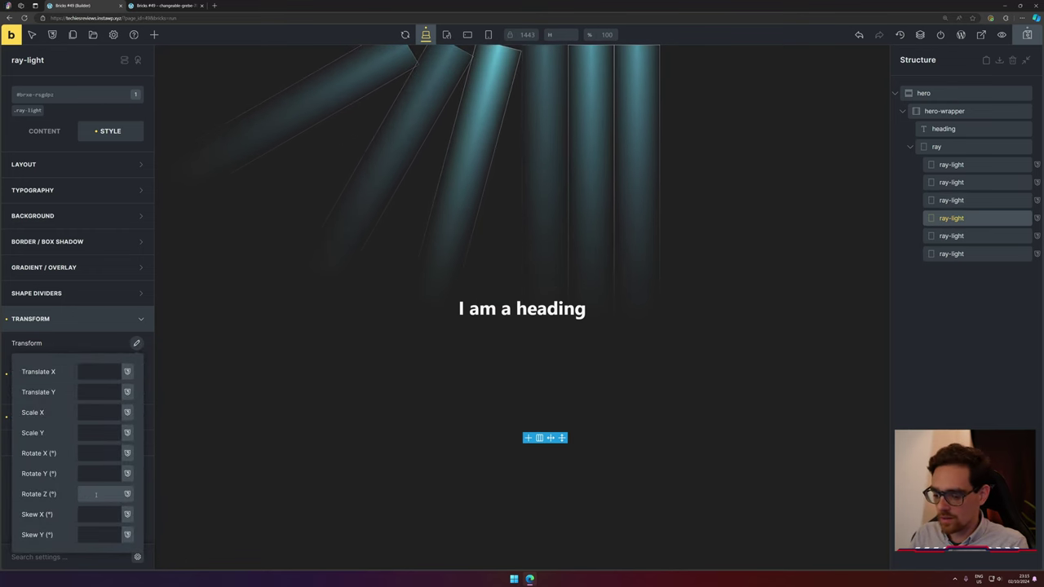
text(5)
click(586, 314)
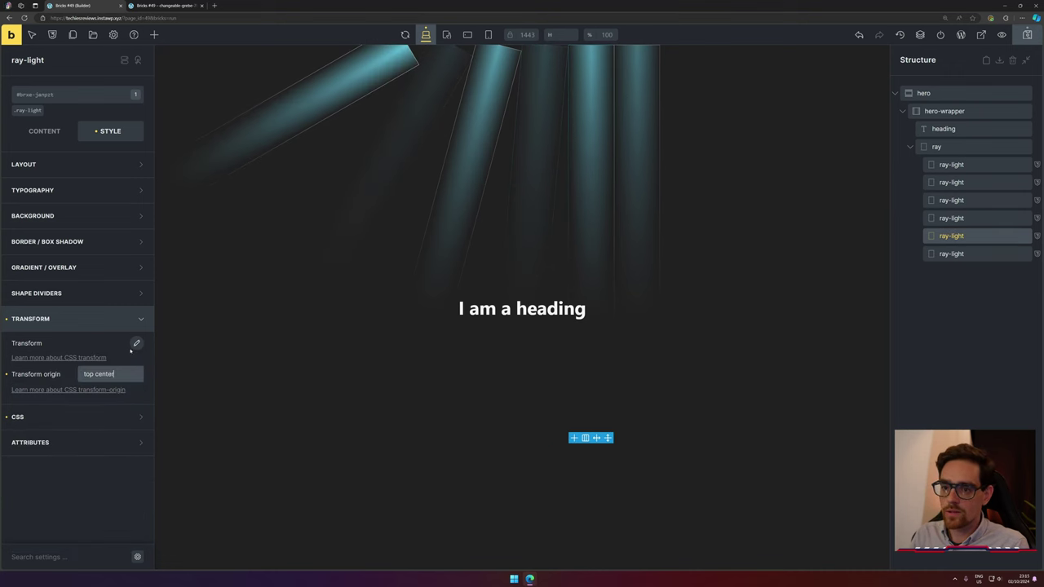
click(136, 342)
click(95, 493)
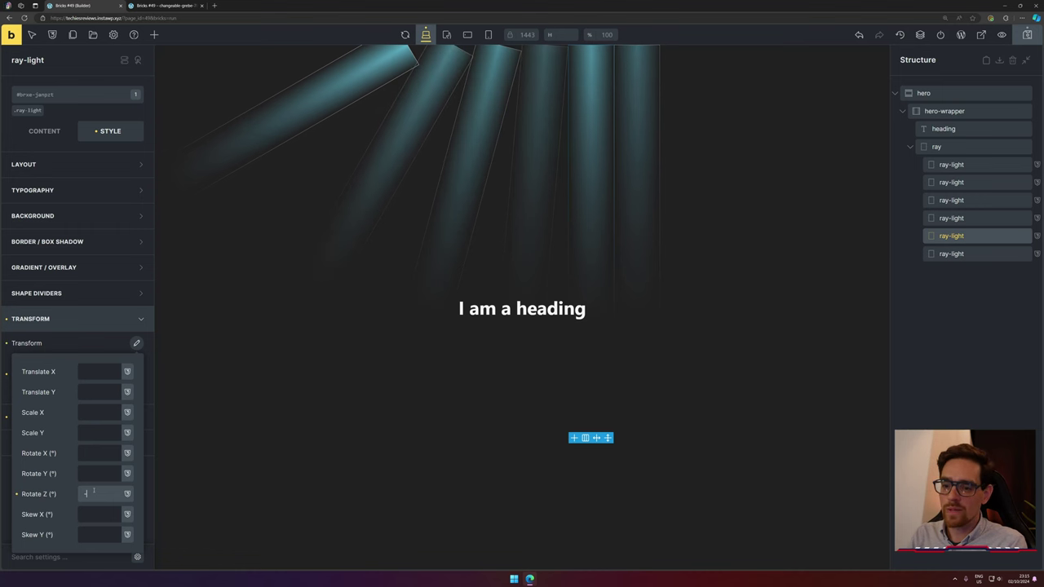
text(-30)
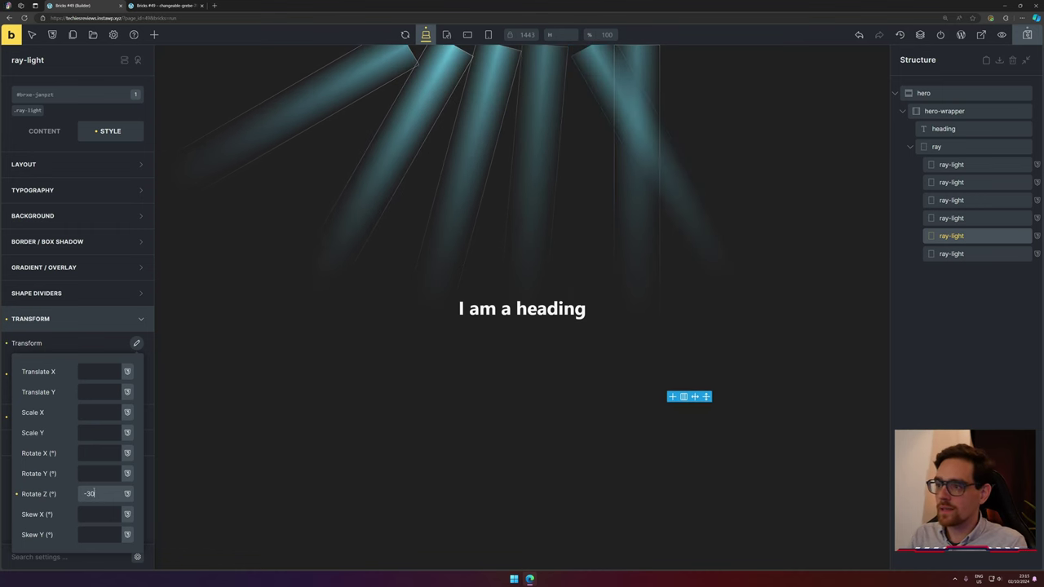
click(951, 254)
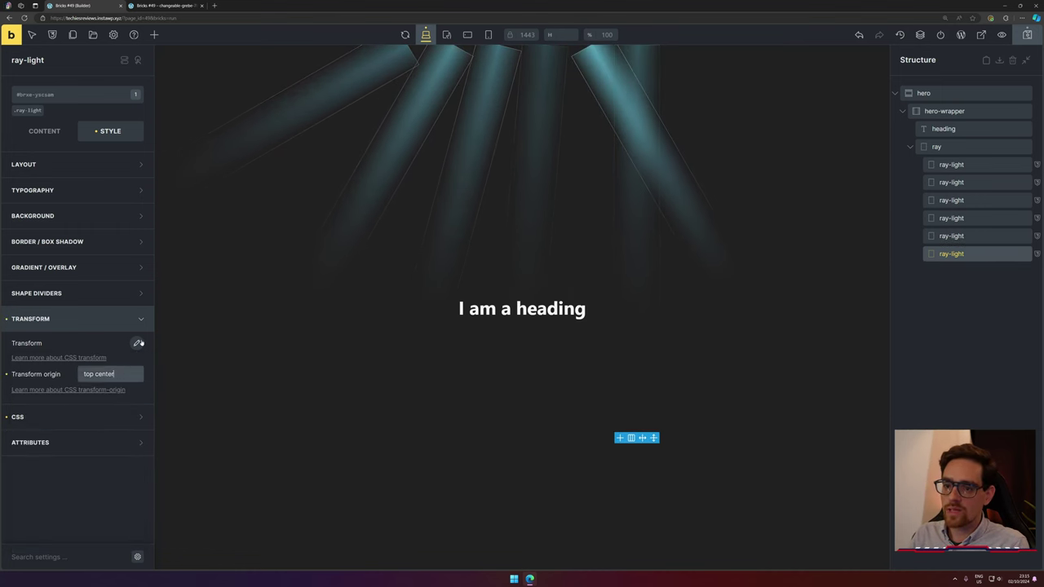
click(138, 344)
click(97, 496)
text(-50)
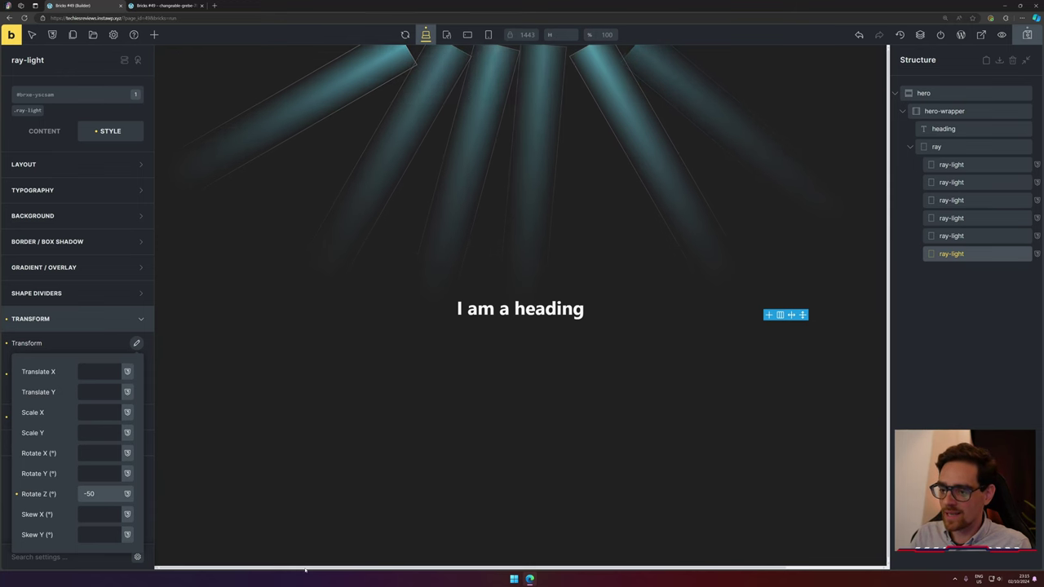
scroll(298, 570, right, 3)
scroll(522, 306, left, 3)
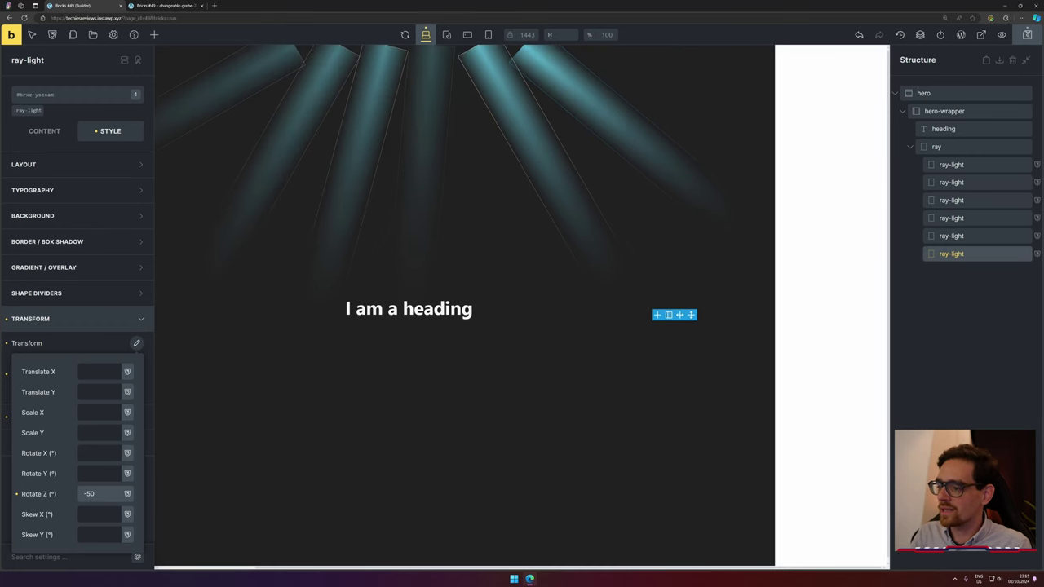
scroll(892, 558, left, 3)
scroll(210, 552, right, 3)
scroll(210, 552, left, 3)
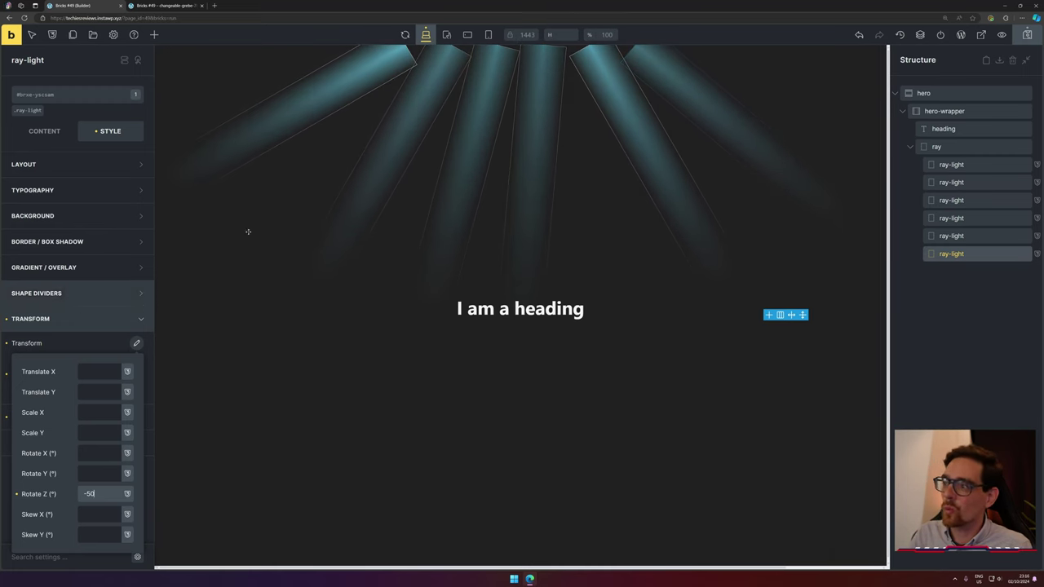
Set the hero section's Overflow to hidden.
click(958, 91)
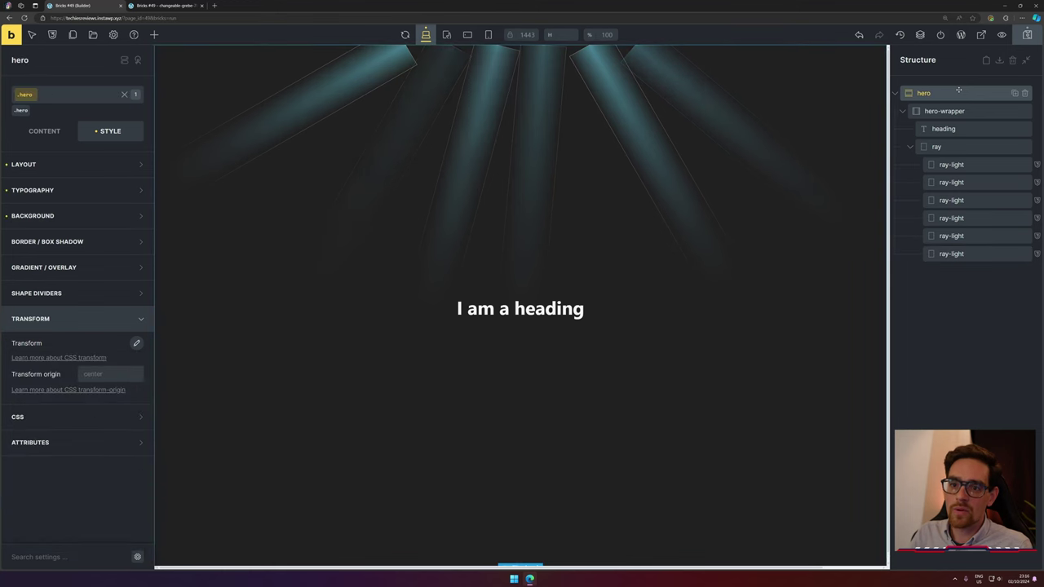
click(65, 165)
scroll(64, 165, down, 8)
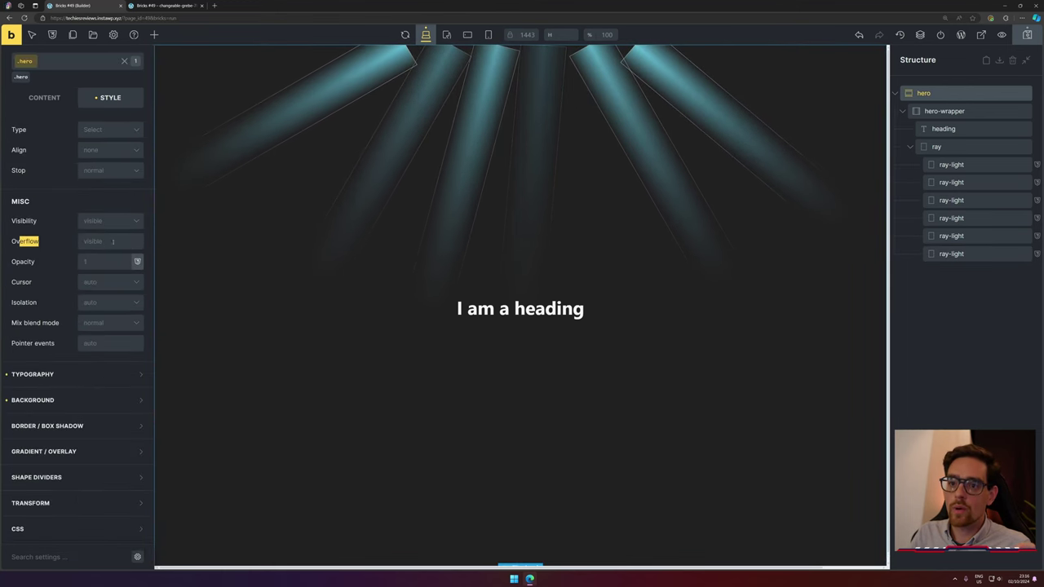
click(112, 242)
text(hidden)
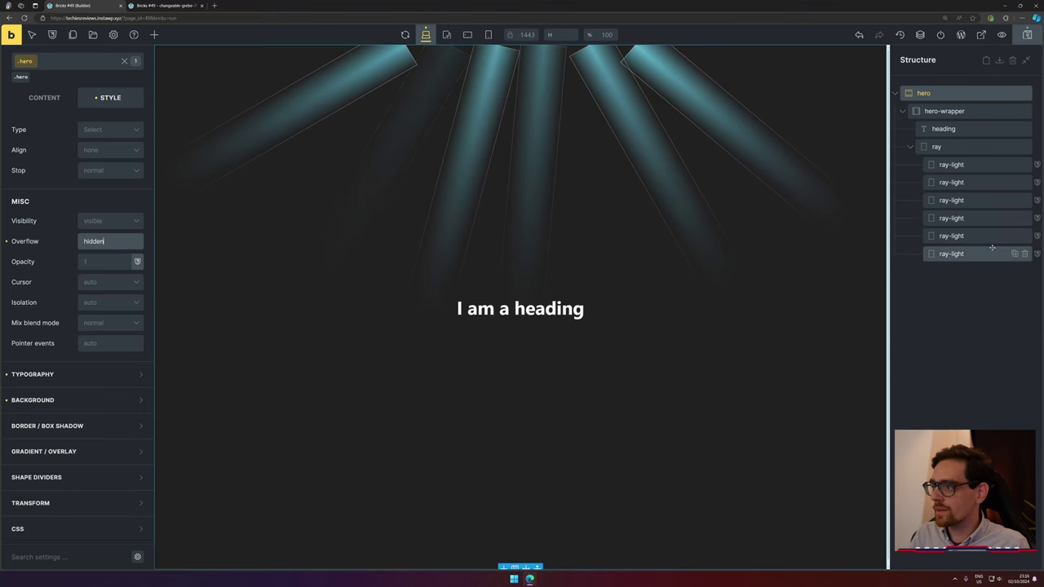
Set the ray container's top offset to -4.5rem to lift the rays.
click(978, 146)
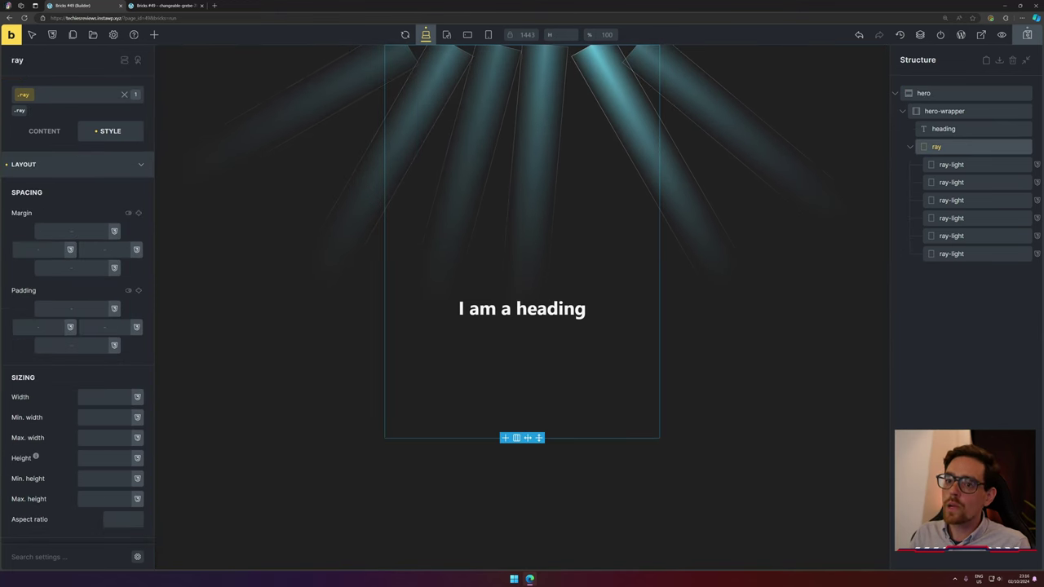
scroll(95, 244, down, 4)
scroll(96, 283, down, 1)
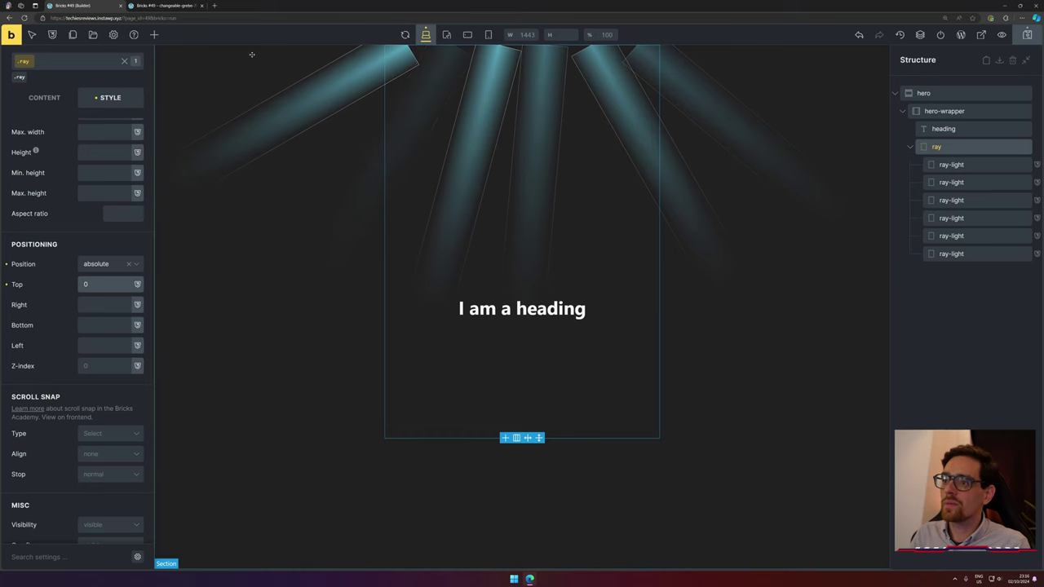
text(em)
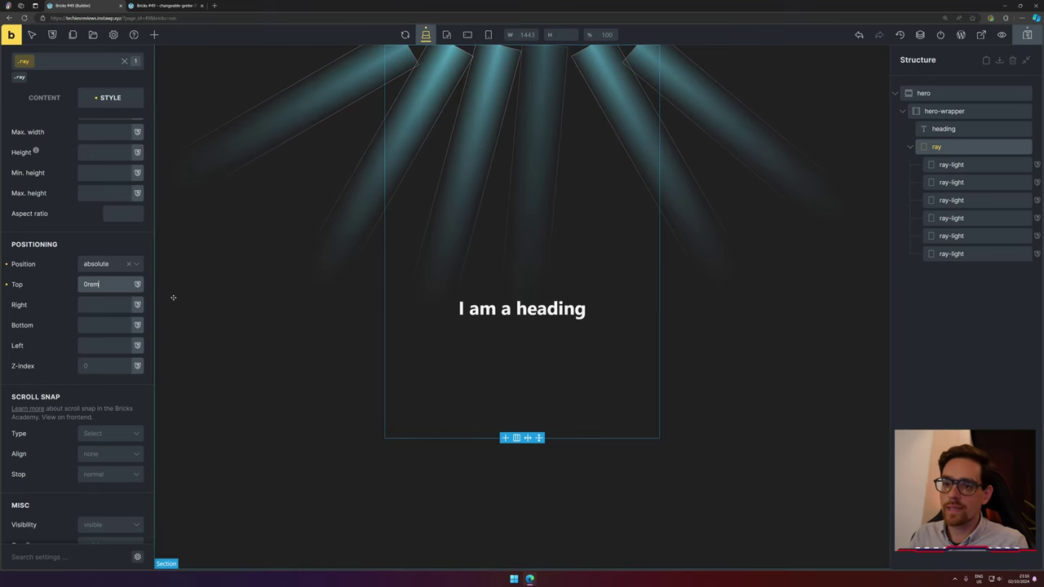
key(Down)
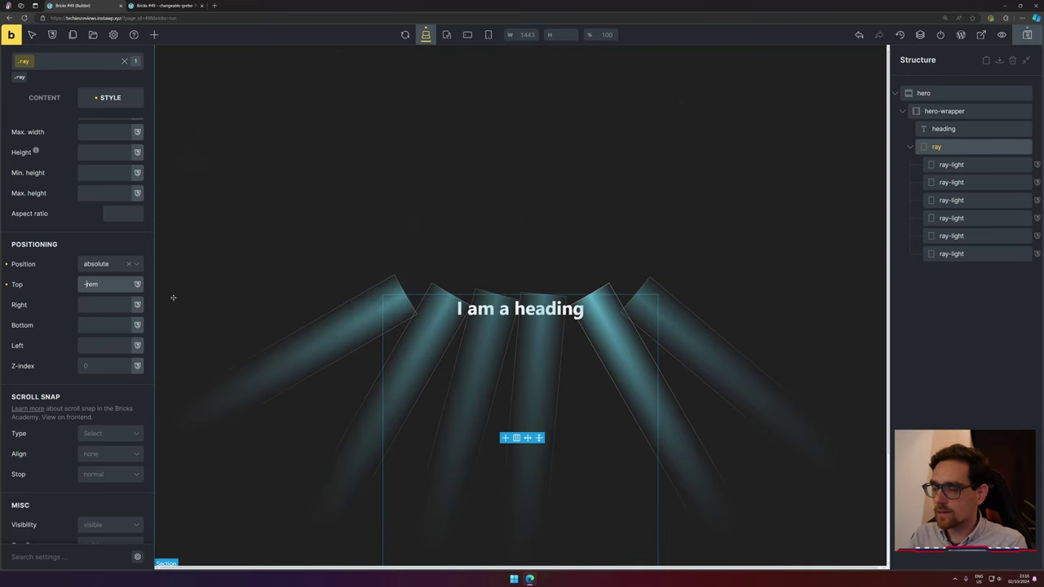
key(Down)
key(Down)
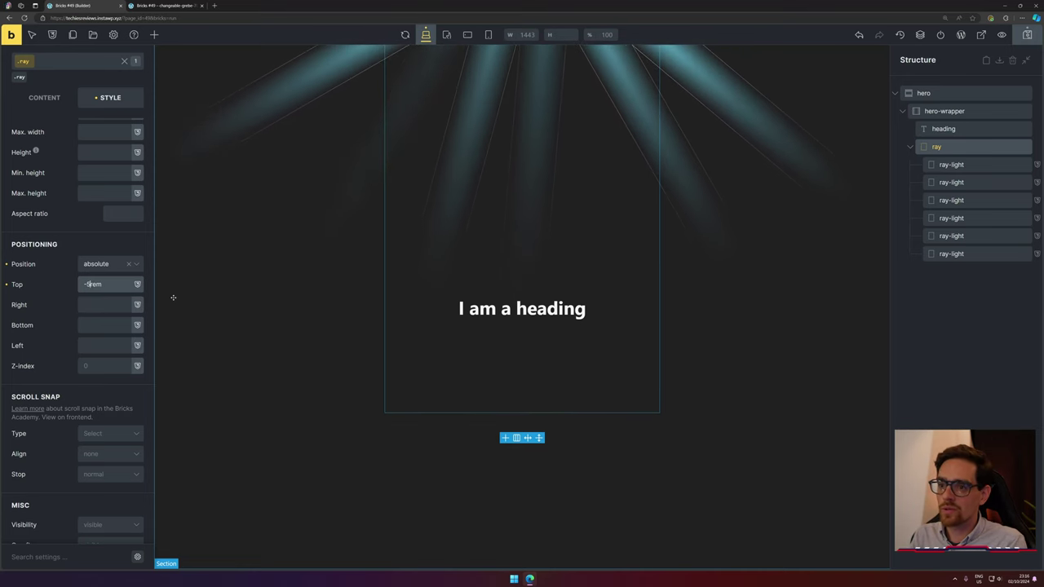
text(.5)
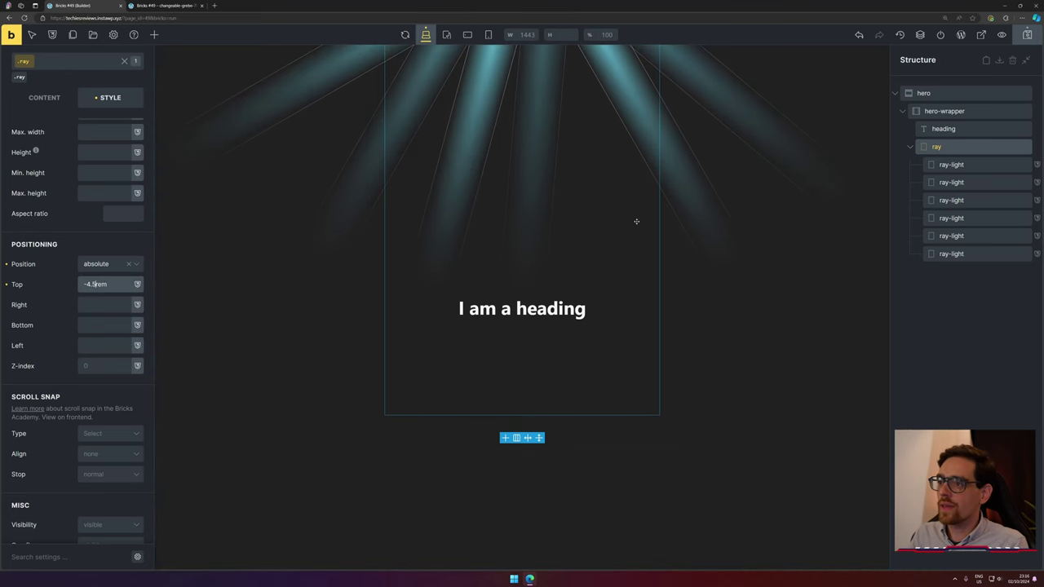
Check the lifted, clipped rays on the front-end preview, then go back to the Bricks editor.
click(182, 5)
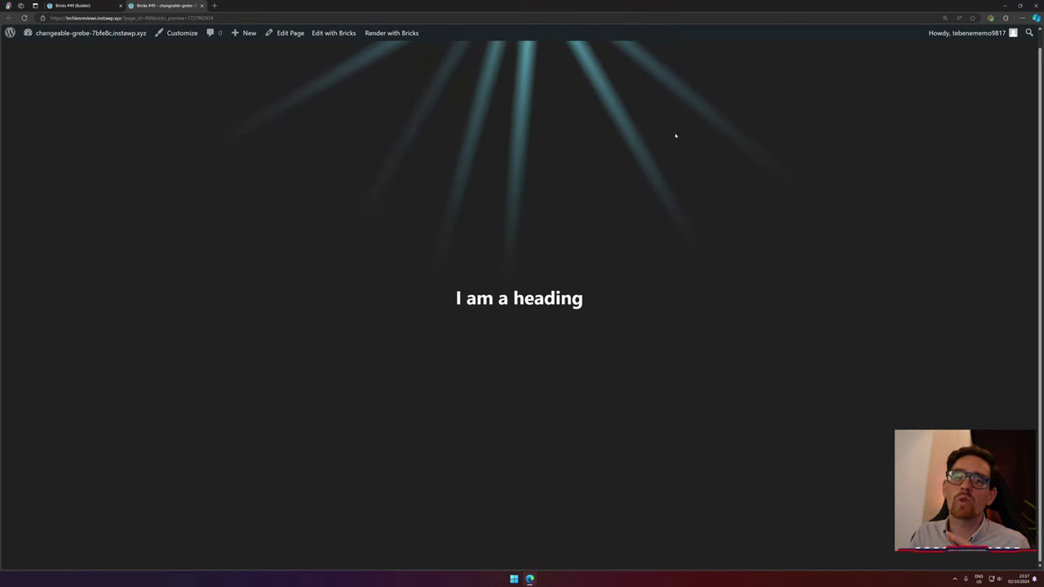
click(94, 4)
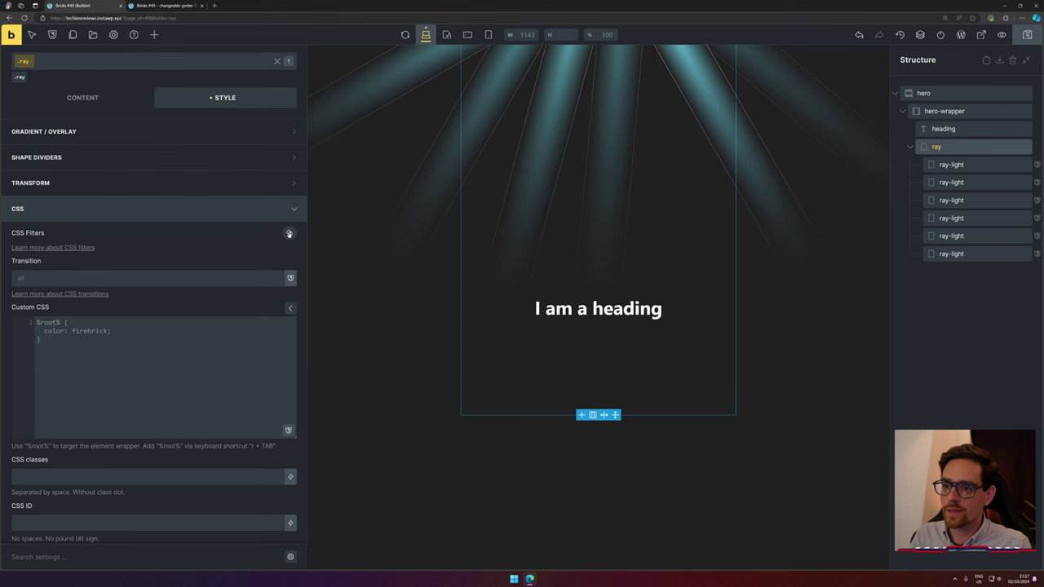
Give the ray container a CSS blur filter of 40 and save the draft.
click(288, 233)
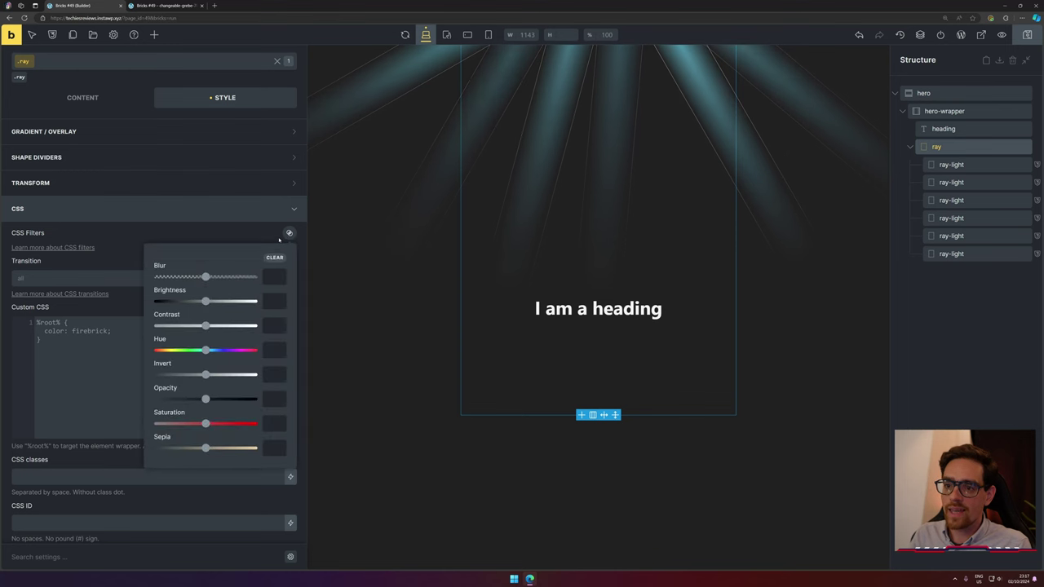
drag(204, 276, 253, 277)
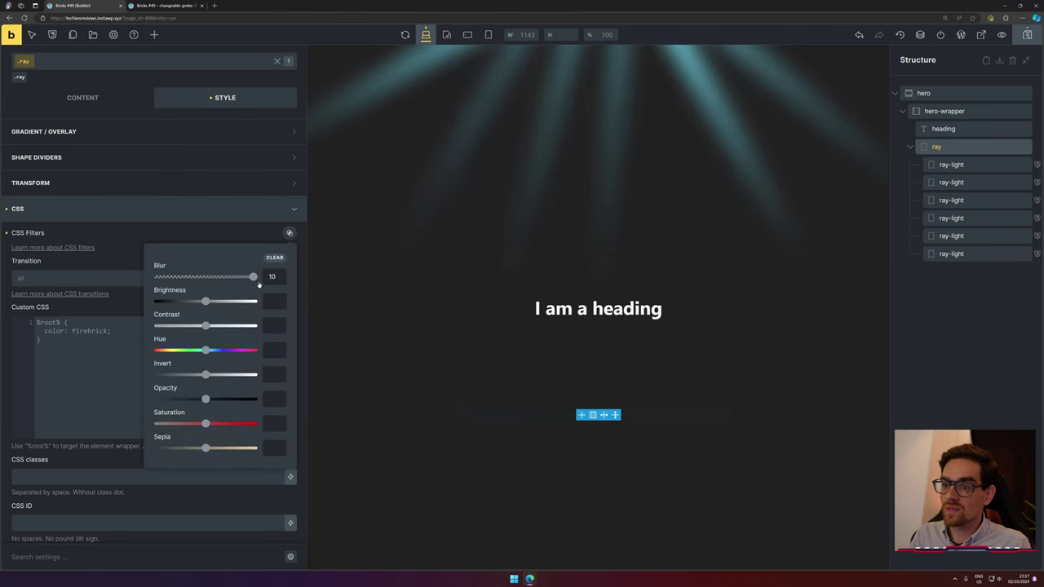
double_click(272, 276)
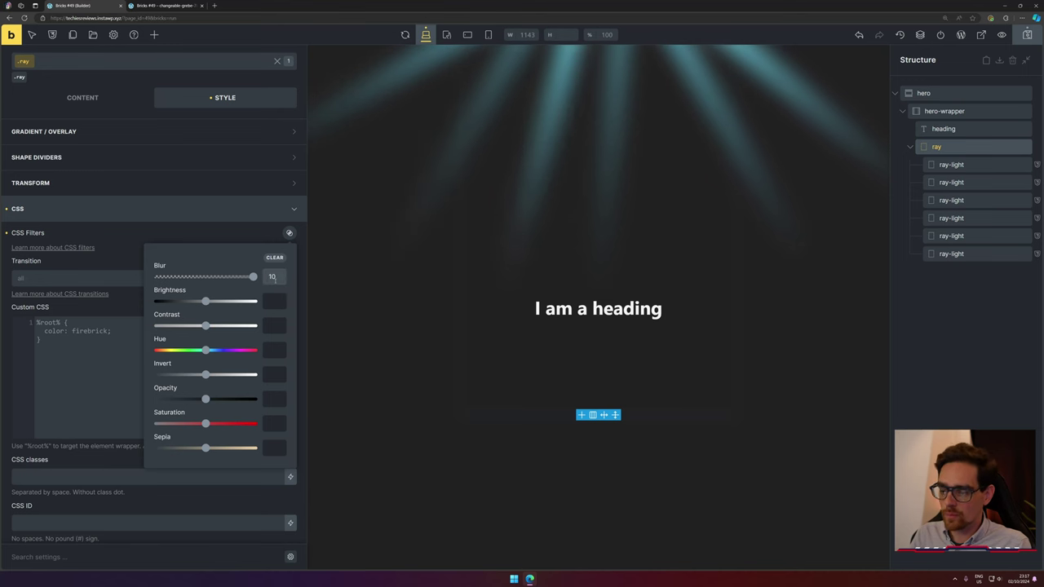
text(40)
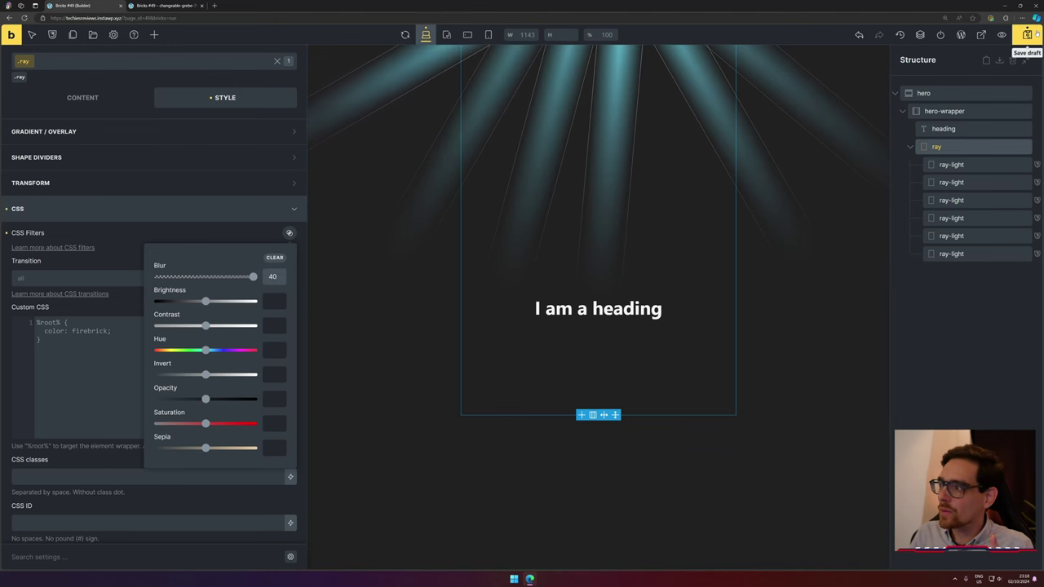
click(1026, 34)
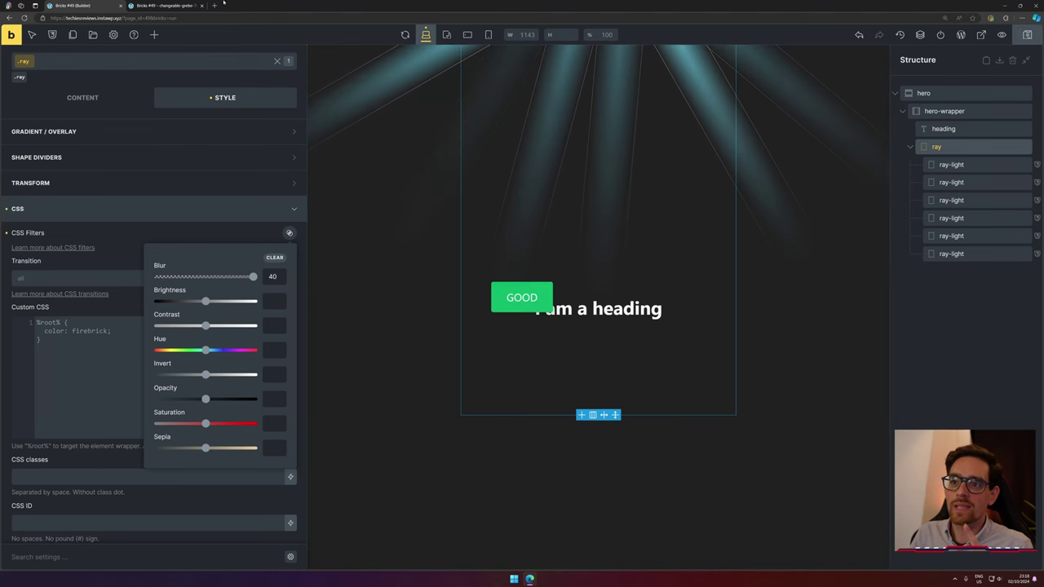
click(163, 6)
click(23, 18)
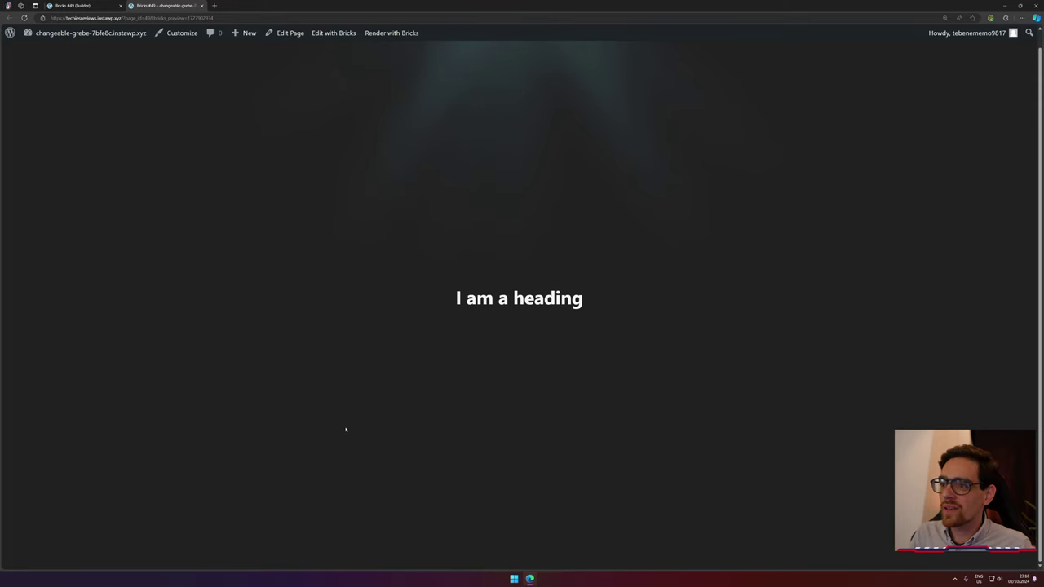
click(69, 5)
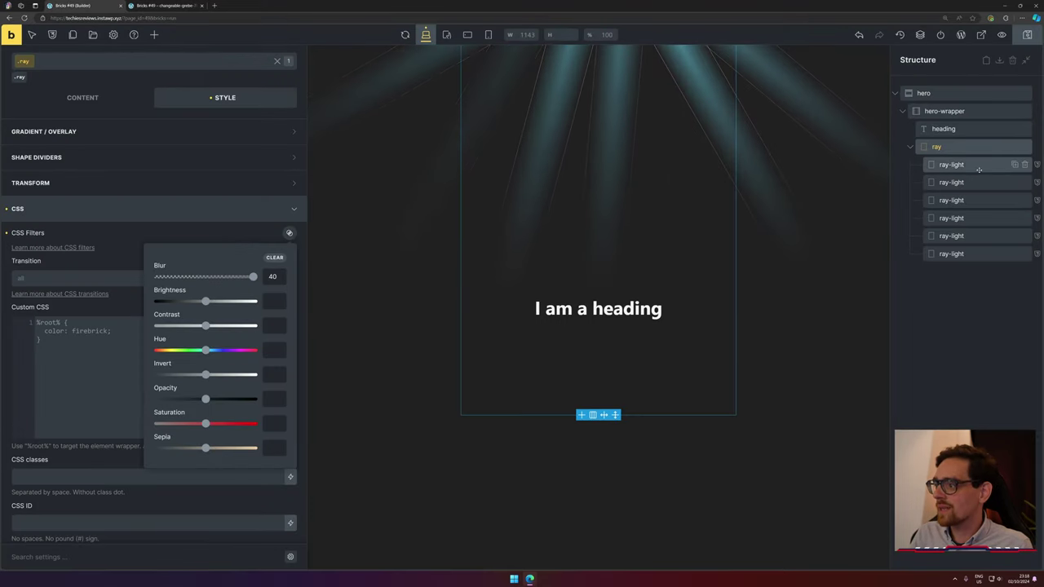
Set the third ray light's height to 90svh.
click(979, 200)
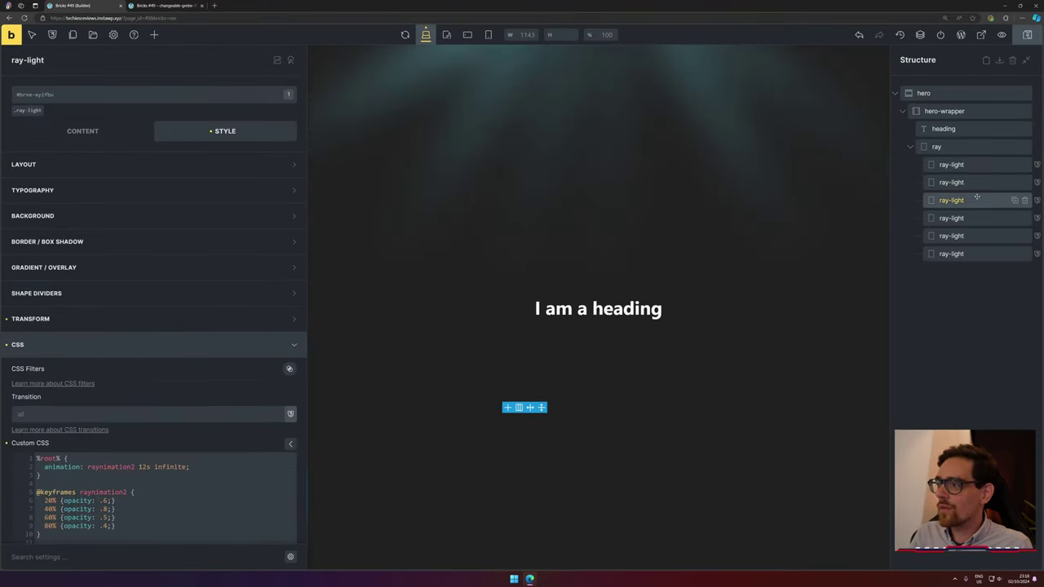
click(130, 164)
scroll(105, 324, down, 3)
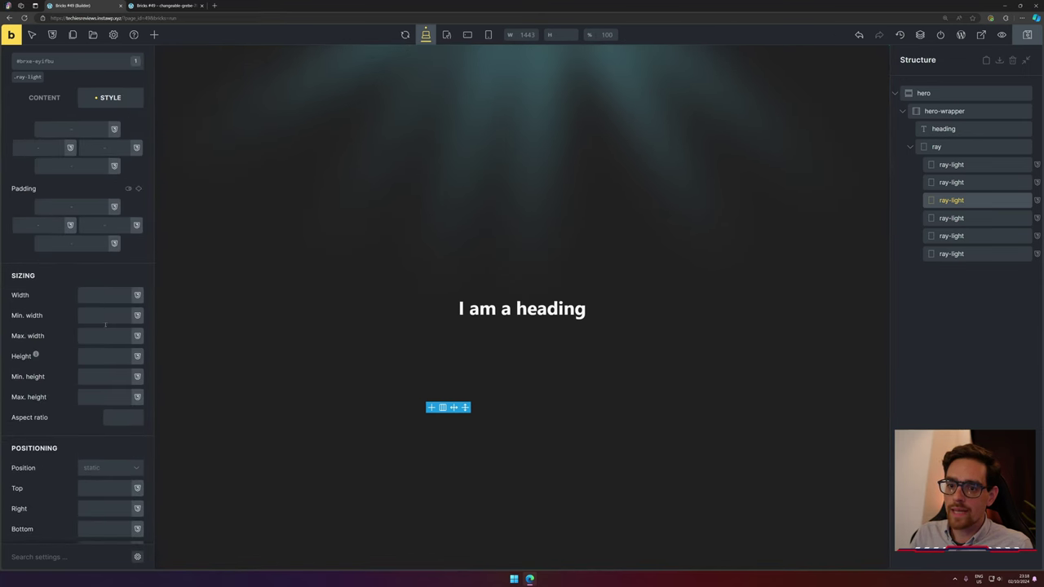
click(105, 355)
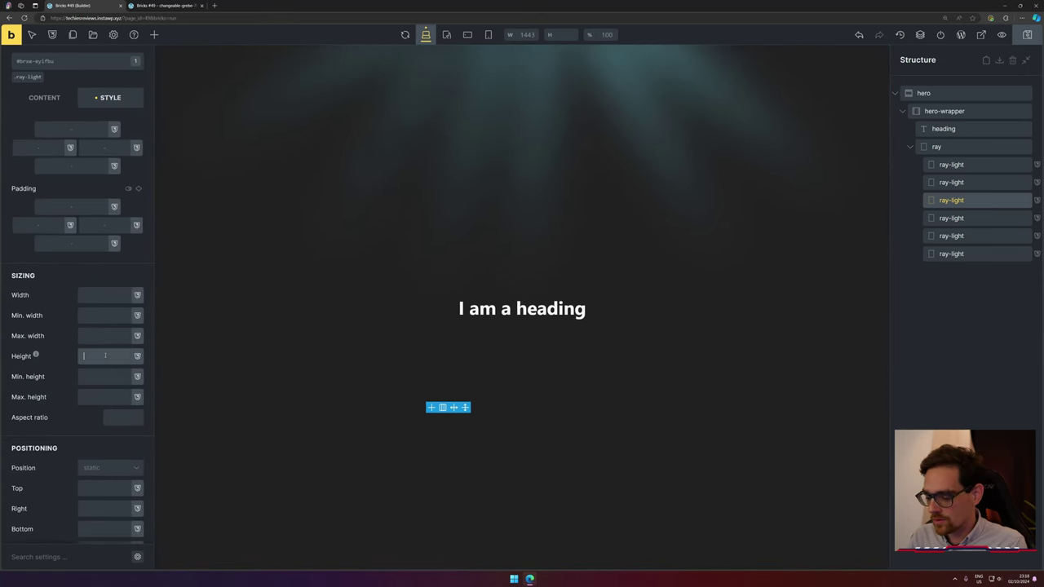
text(80svh)
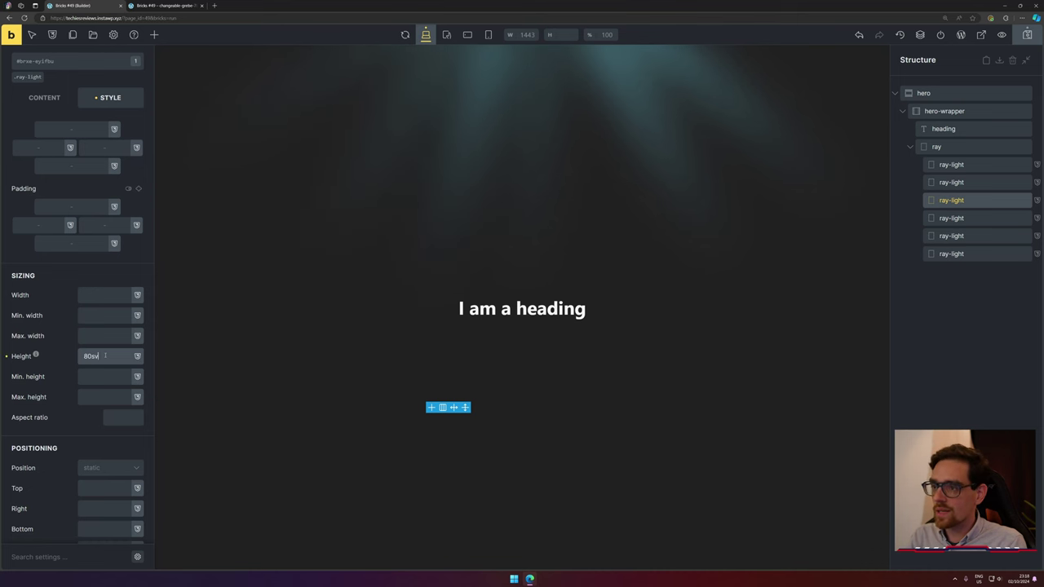
key(Left)
key(Left)
key(Left)
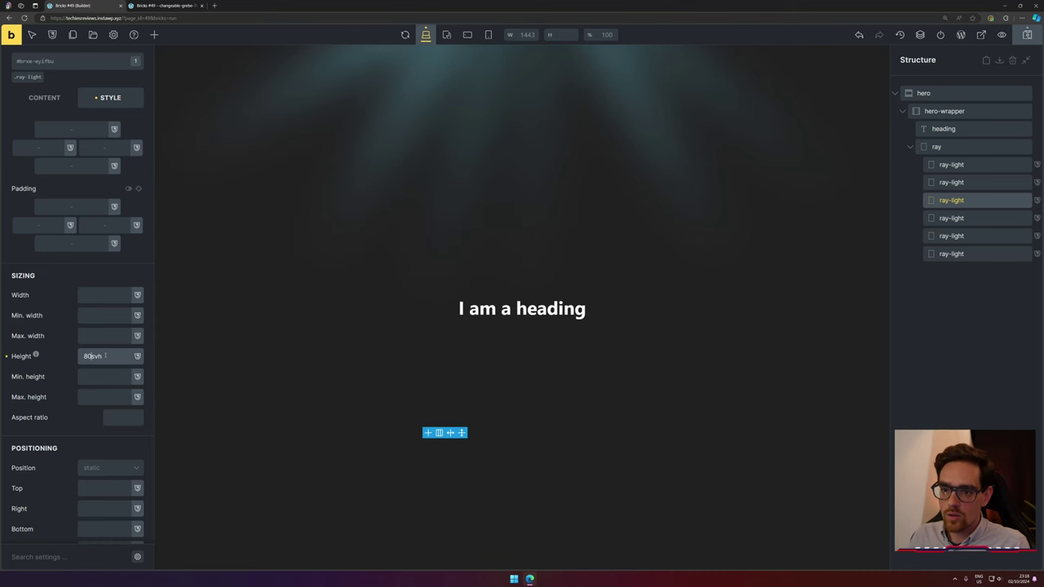
key(BackSpace)
text(9)
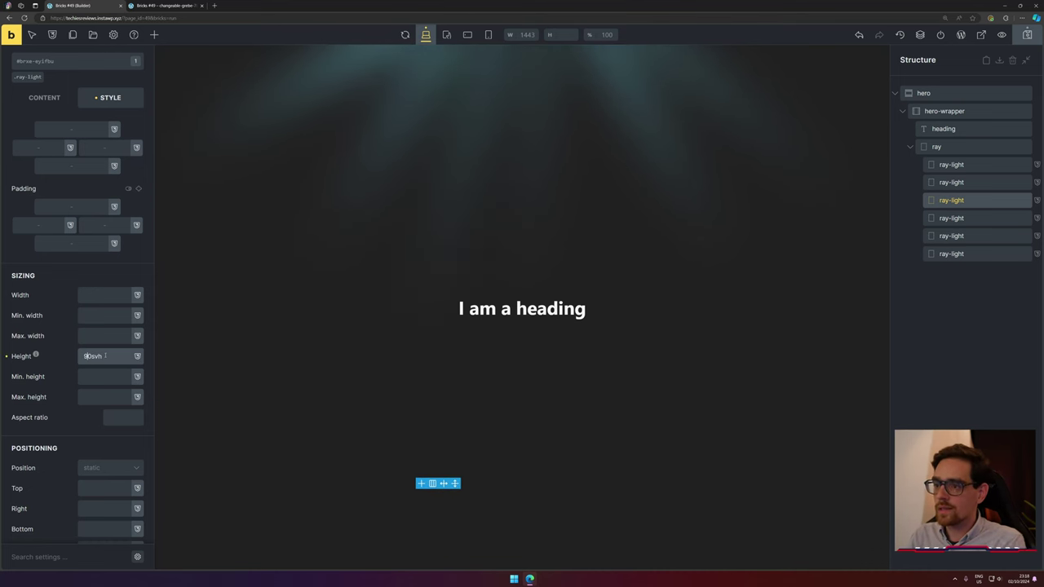
Set the second ray light's height to 100% and save.
click(983, 181)
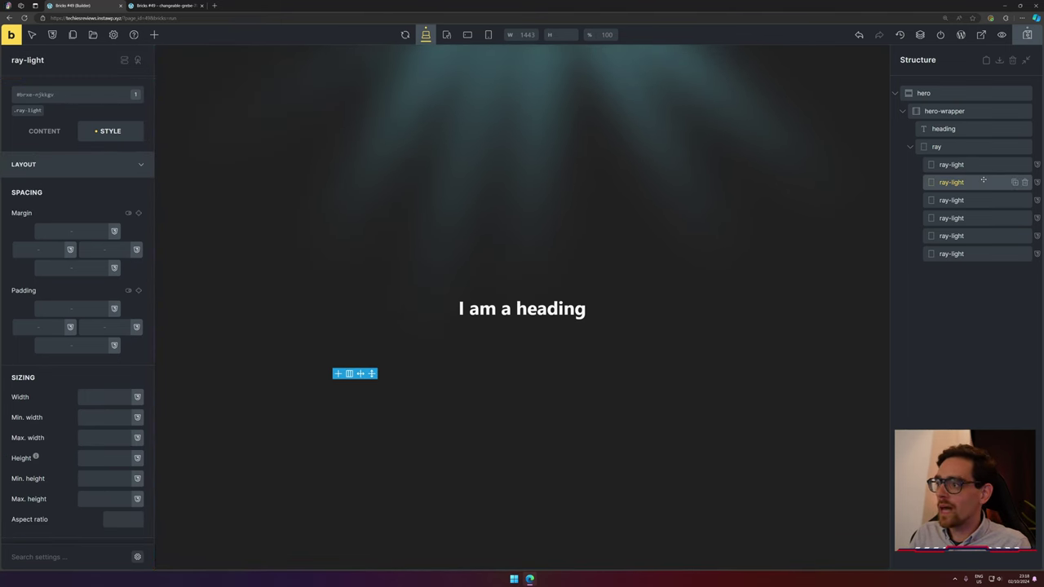
click(95, 460)
text(100%)
key(ctrl+s)
Review the blurred rays on the live front-end page, then return to the builder.
click(163, 5)
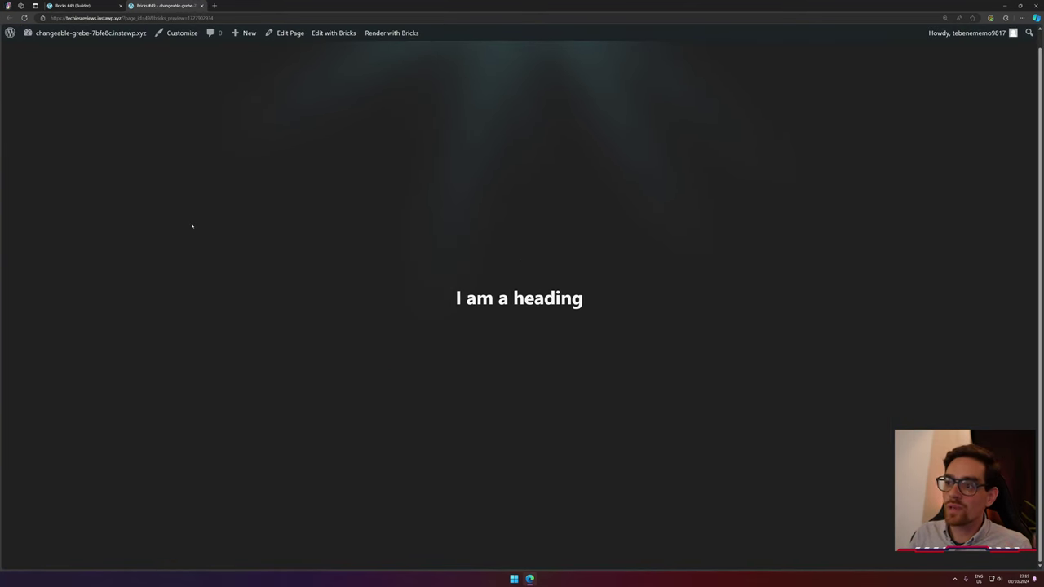
triple_click(636, 304)
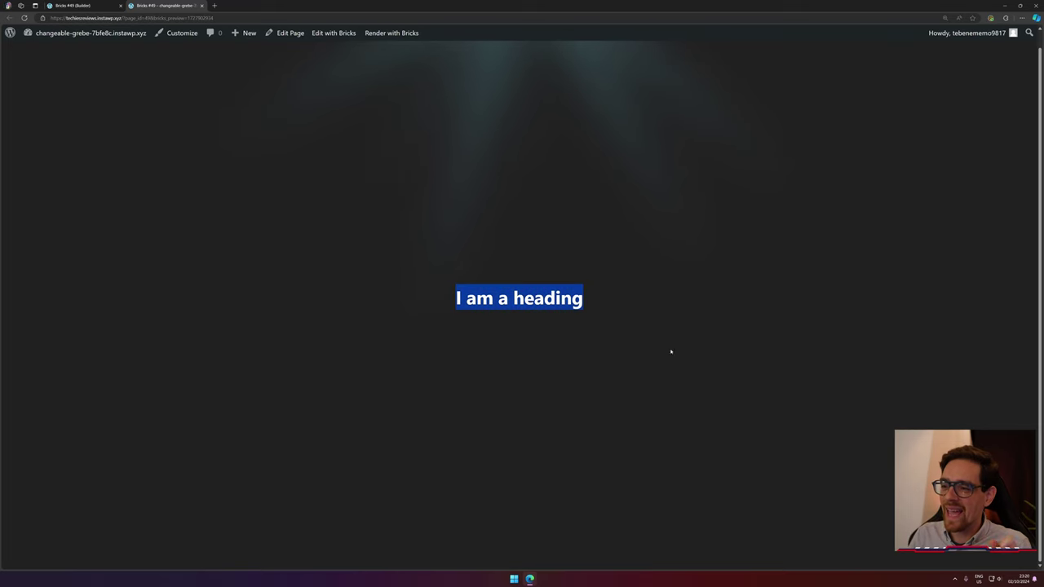
click(754, 330)
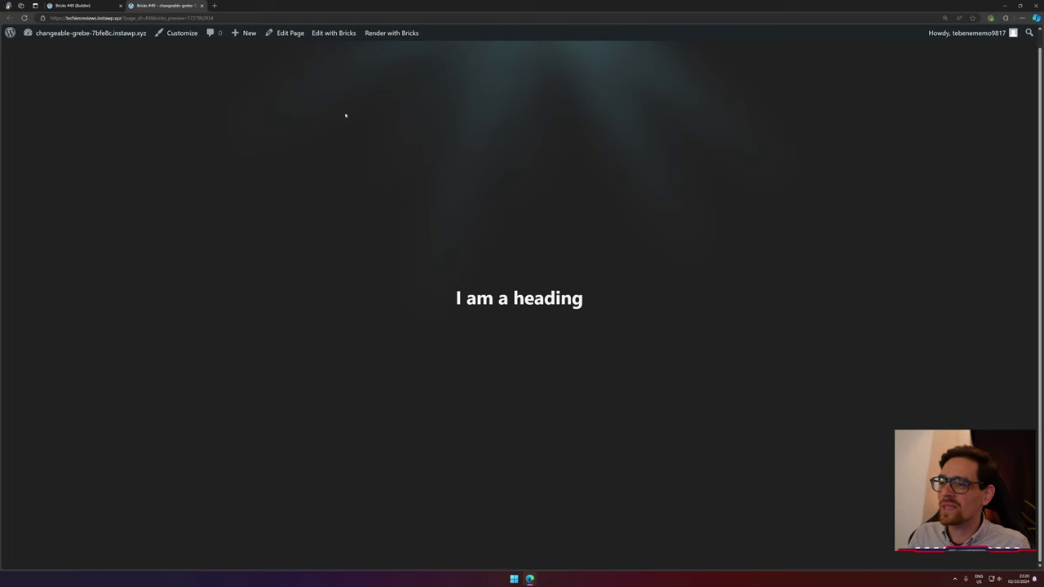
click(82, 6)
Replace the heading's red colour with radial-gradient custom CSS clipped to the text with transparent fill.
click(970, 147)
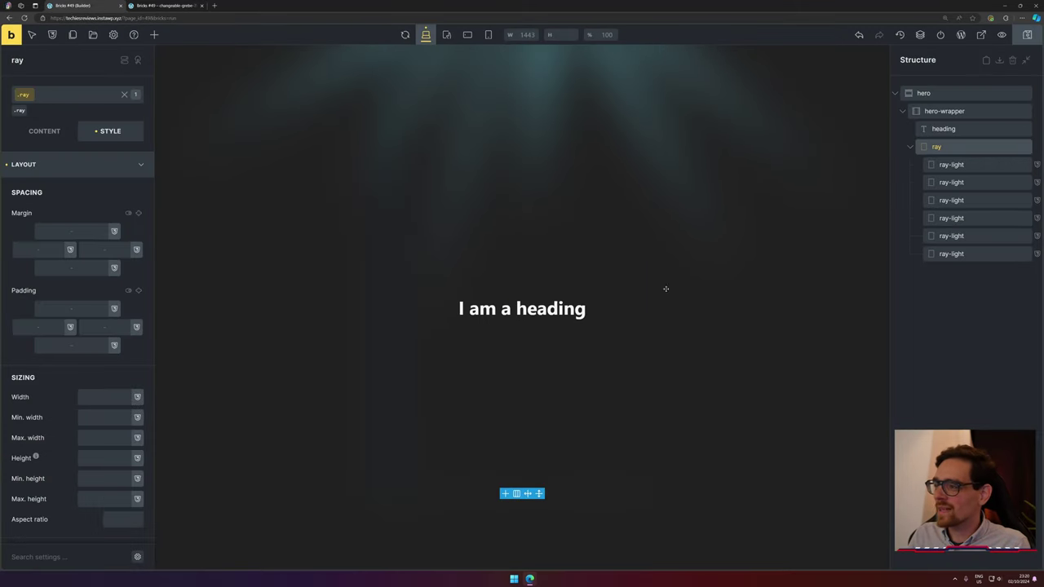
click(970, 132)
click(56, 171)
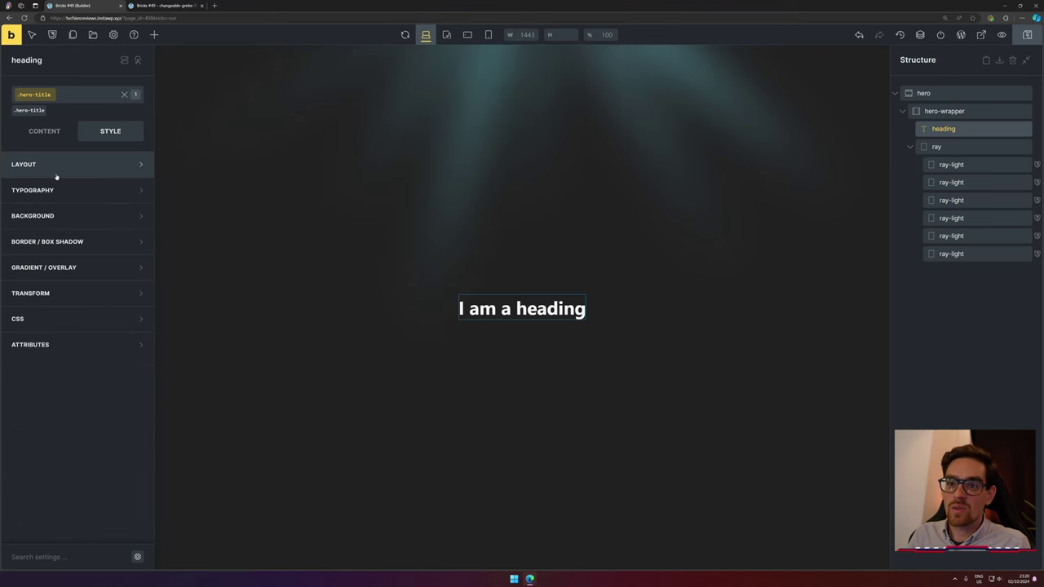
click(84, 323)
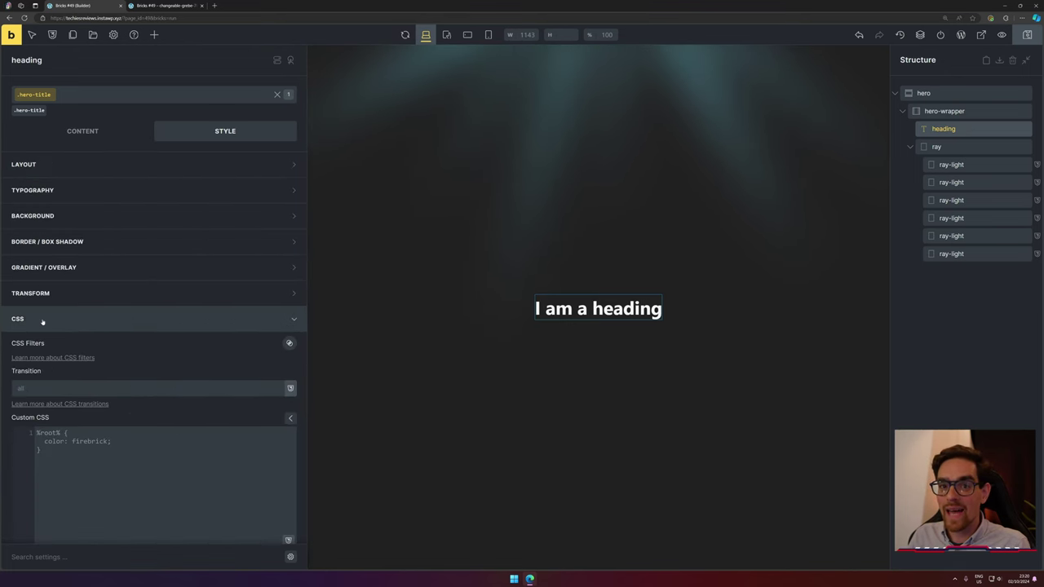
key(ctrl+a)
text(%root% {   background: radial-gradient(ellipse at 50% 20%, rgba(180,224,249,1) 25%, rgba(105, 118, 167,0.8) 100%);   -webkit-background-clip: text;   -webkit-text-fill-color: transparent; })
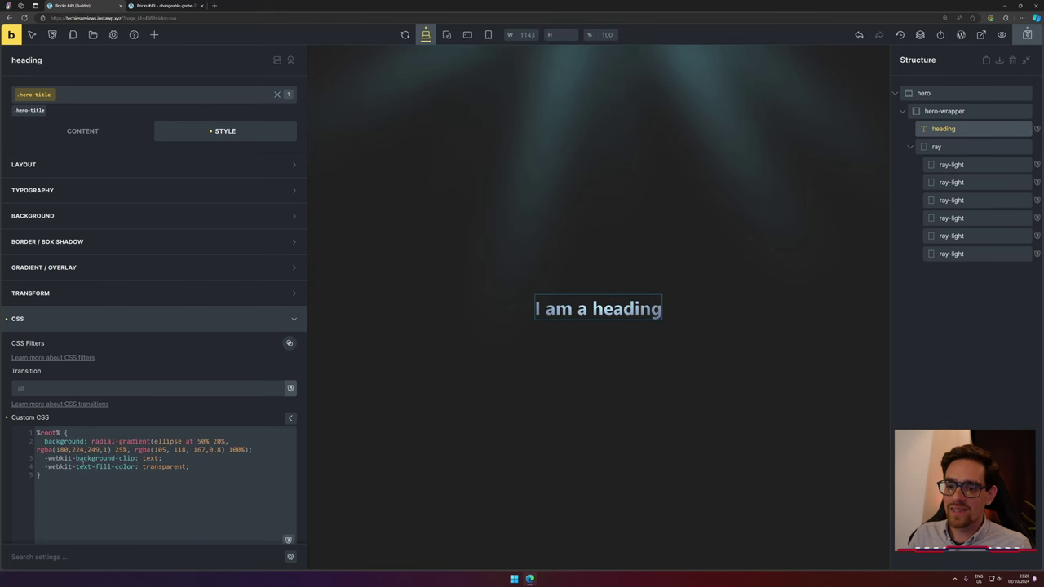
drag(92, 458, 116, 458)
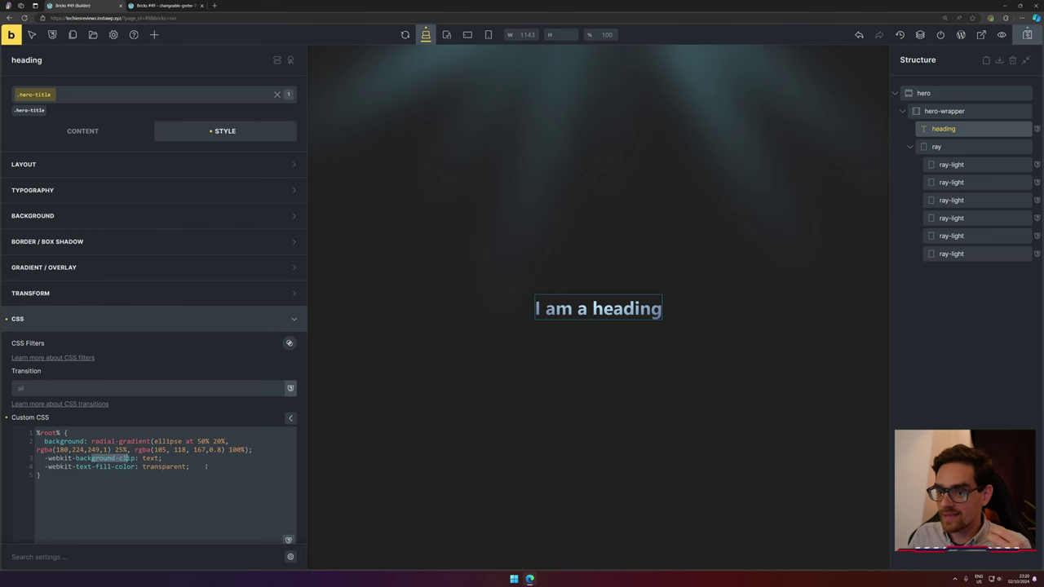
drag(189, 466, 29, 470)
click(136, 495)
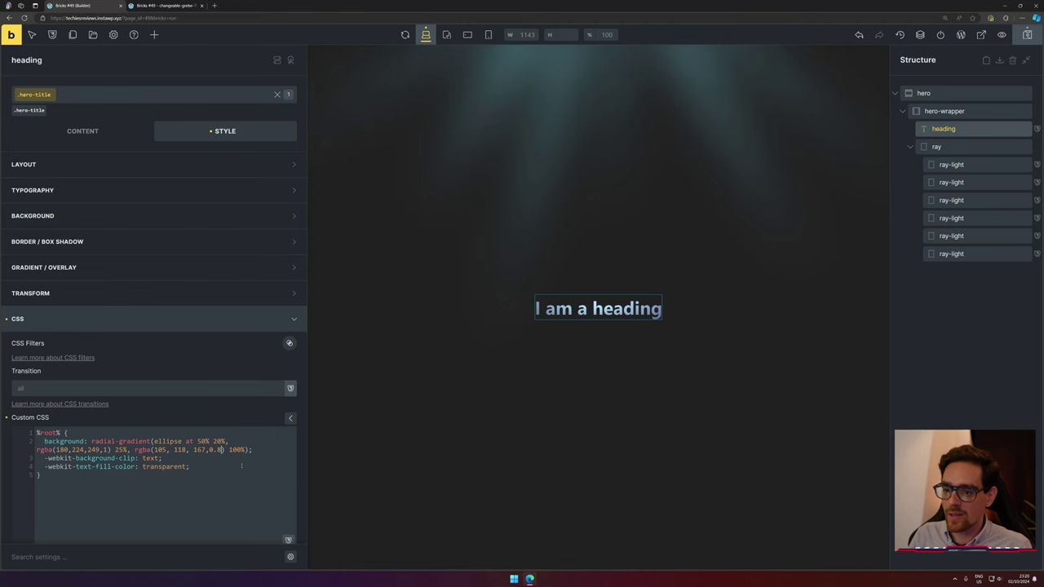
Lower the gradient's outer colour opacity to 0.5.
key(BackSpace)
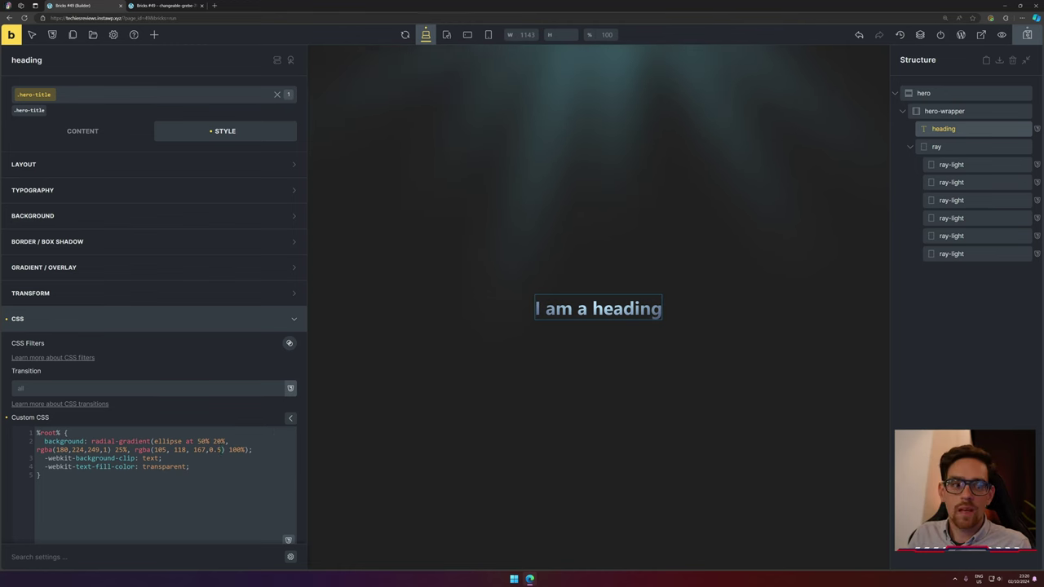
text(5)
click(722, 231)
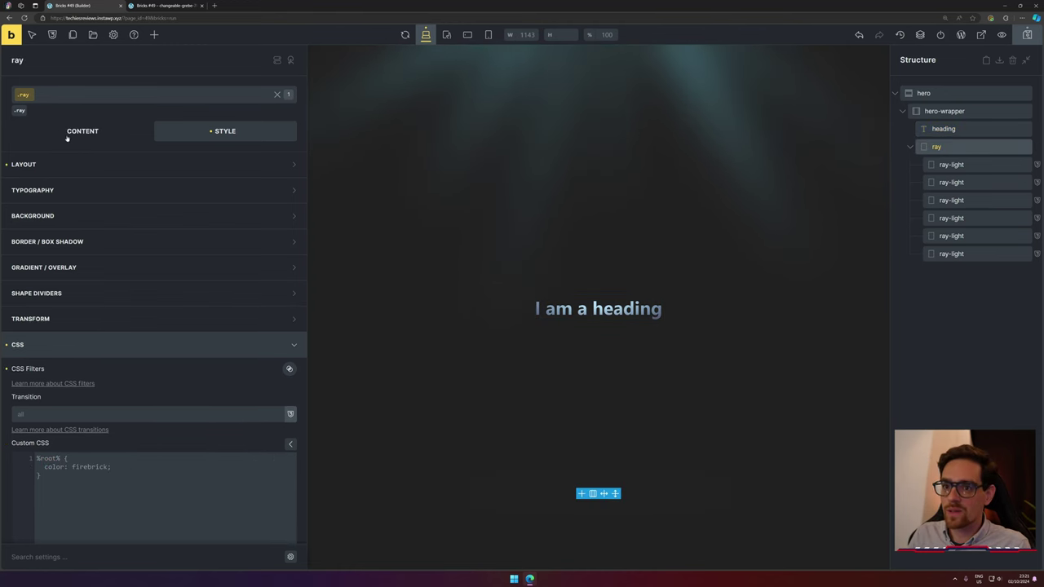
Change the heading text to 'Amazing Ray Light Effect'.
click(65, 135)
click(925, 130)
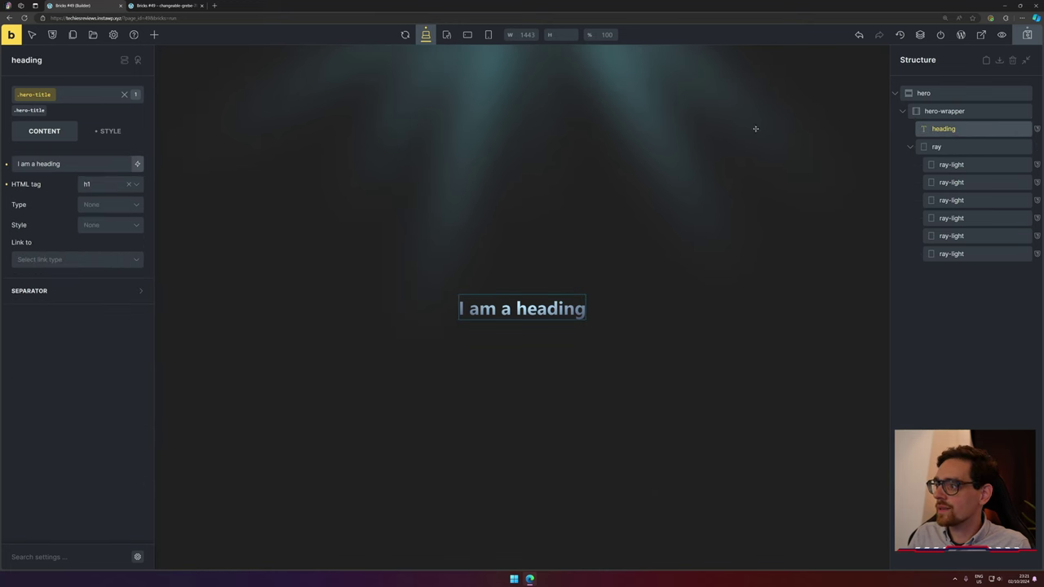
triple_click(78, 166)
text(A)
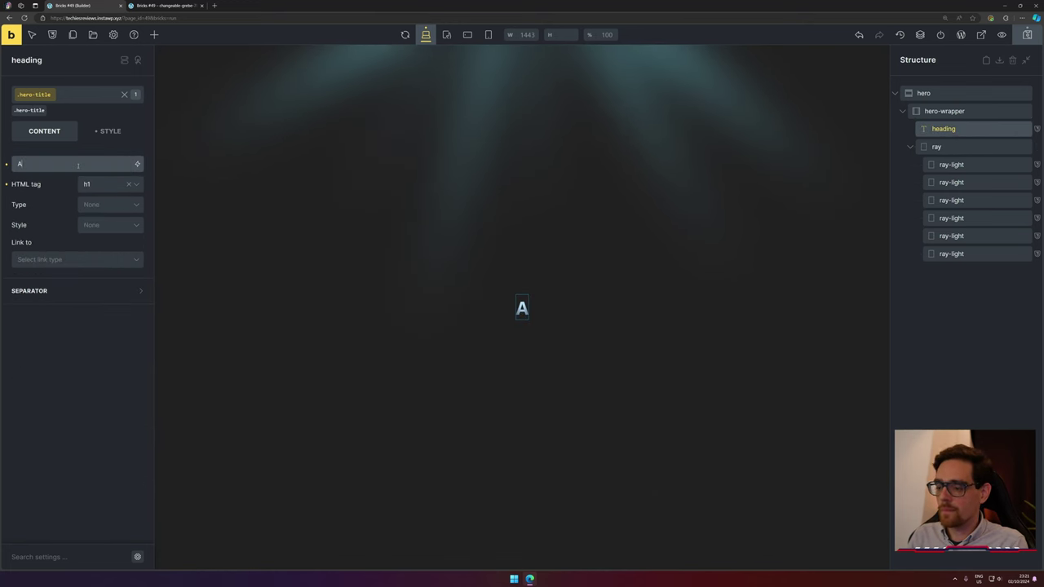
text(mazing Ray Lki)
key(BackSpace)
key(BackSpace)
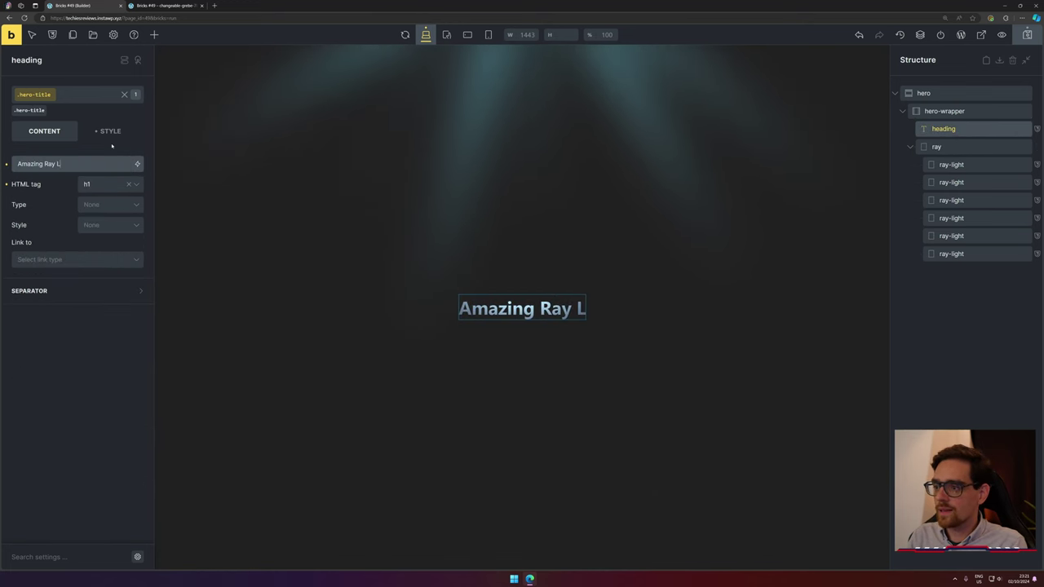
text(ight Effect)
Set the heading's typography font size to 6vw.
click(111, 131)
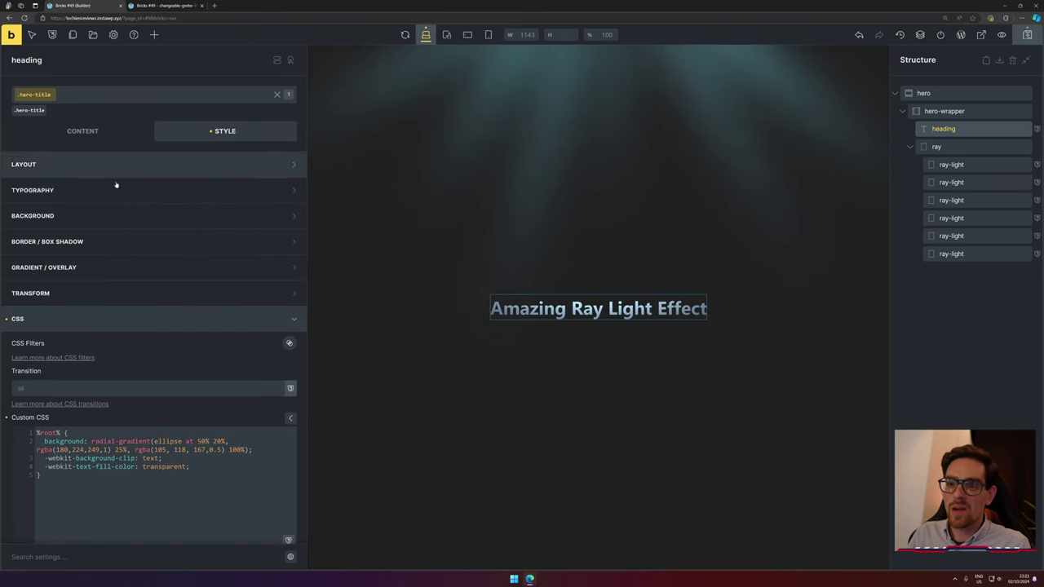
click(96, 189)
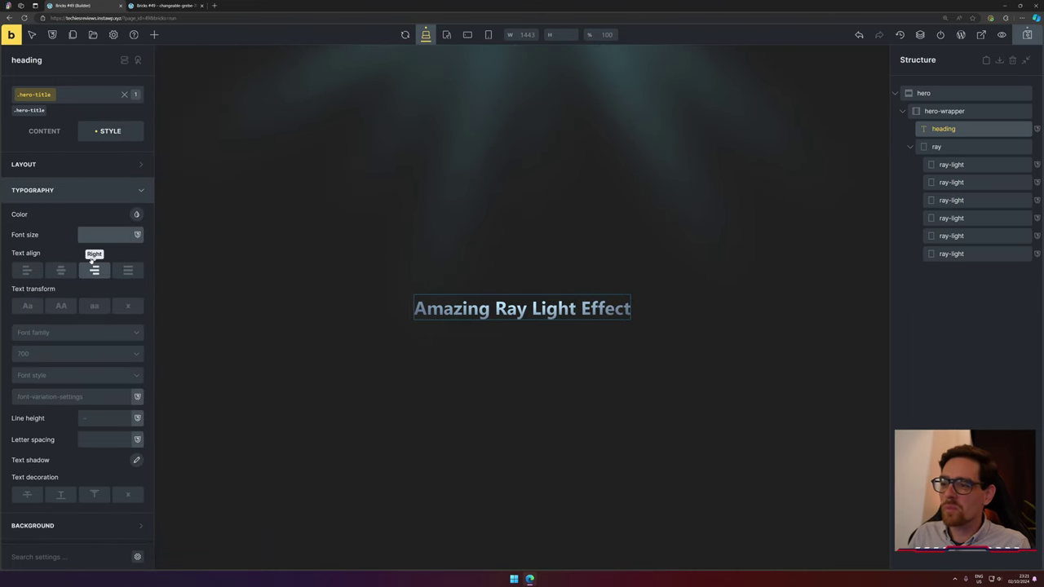
text(6vw)
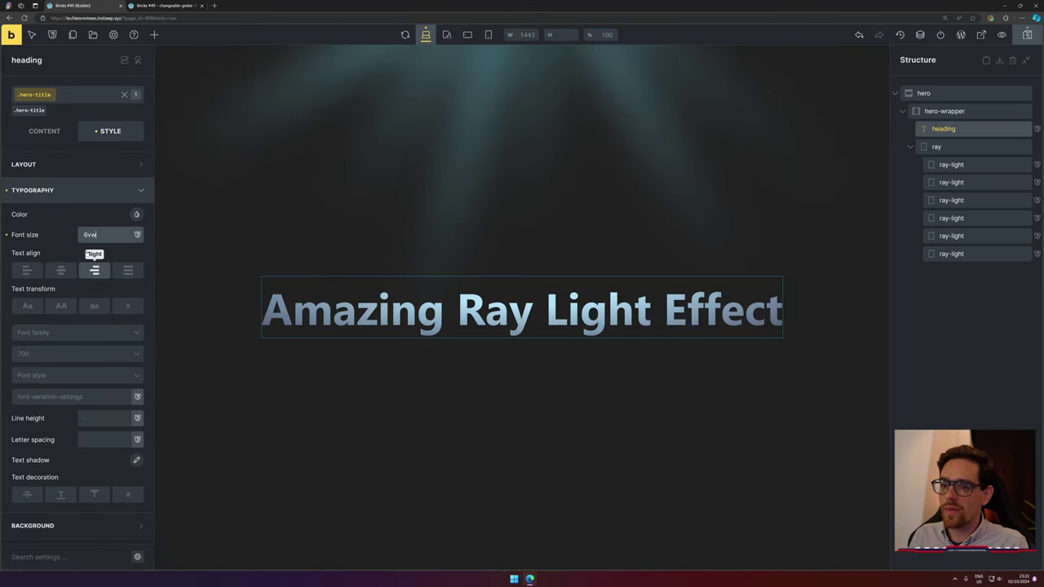
click(476, 330)
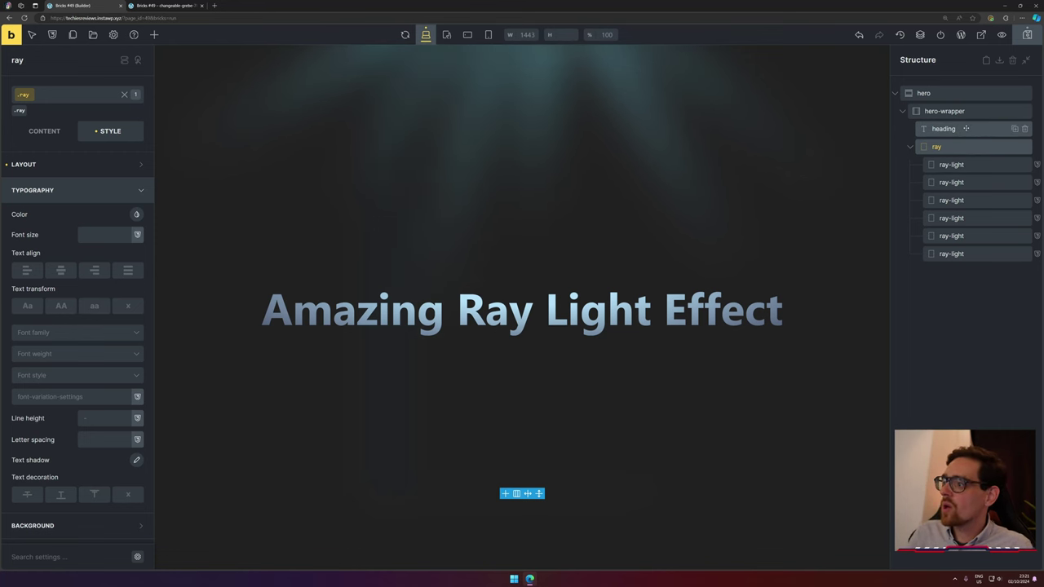
click(910, 147)
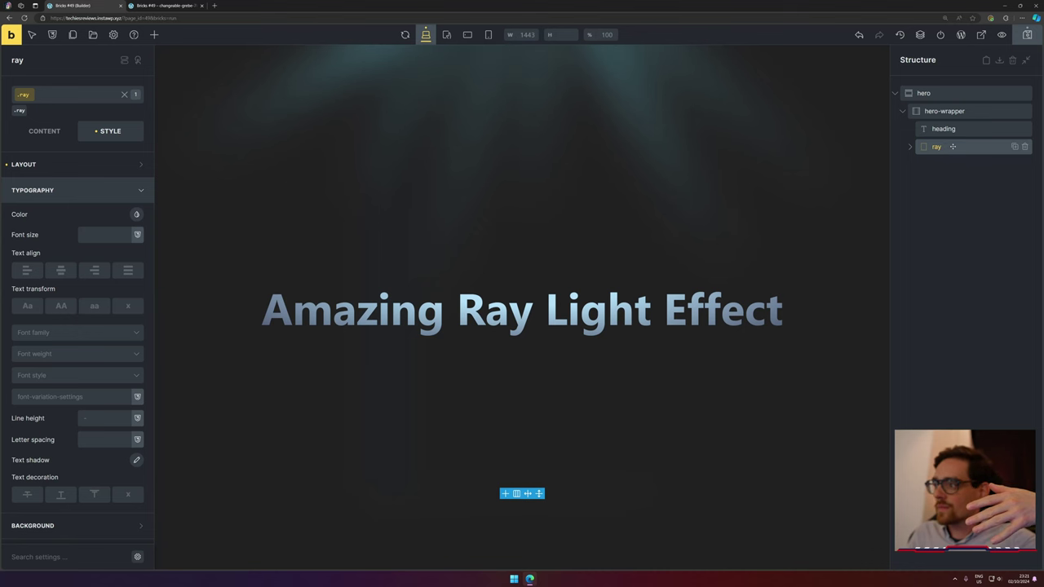
mouse_move(952, 146)
mouse_down()
mouse_move(963, 128)
mouse_move(953, 128)
mouse_up()
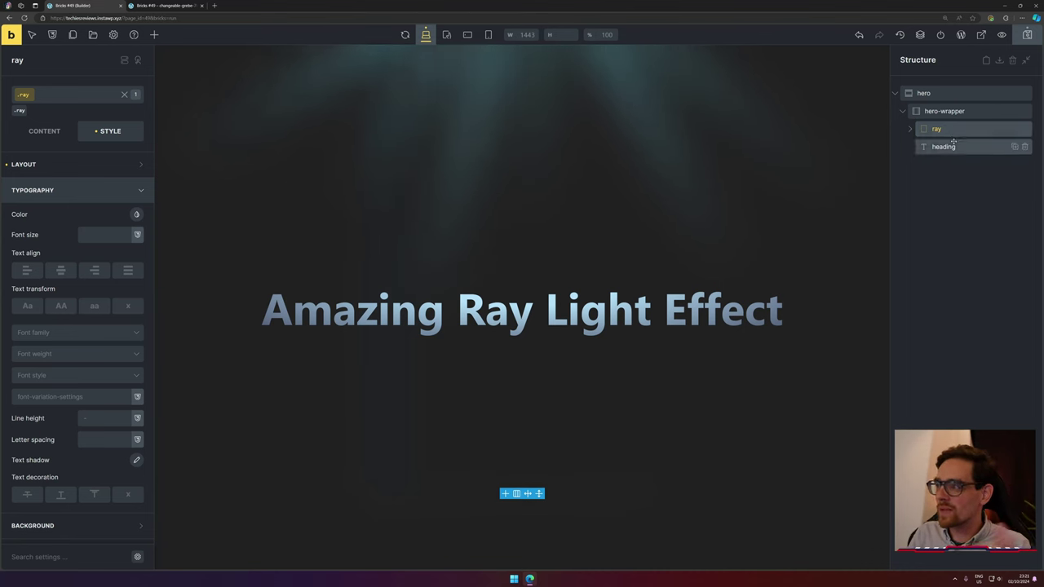
click(956, 145)
mouse_move(975, 129)
mouse_down()
mouse_move(979, 166)
mouse_move(965, 137)
mouse_up()
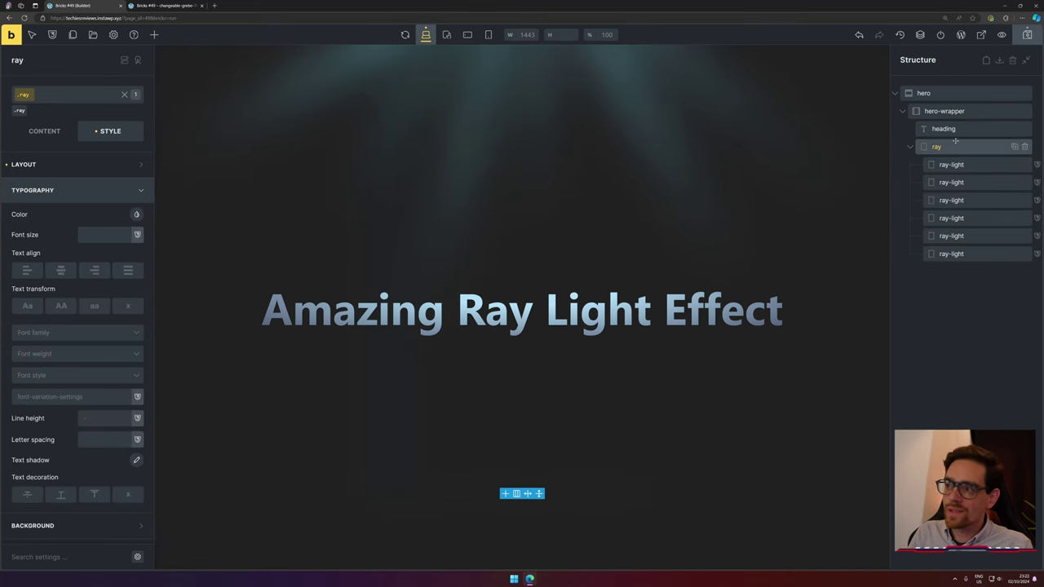
click(977, 132)
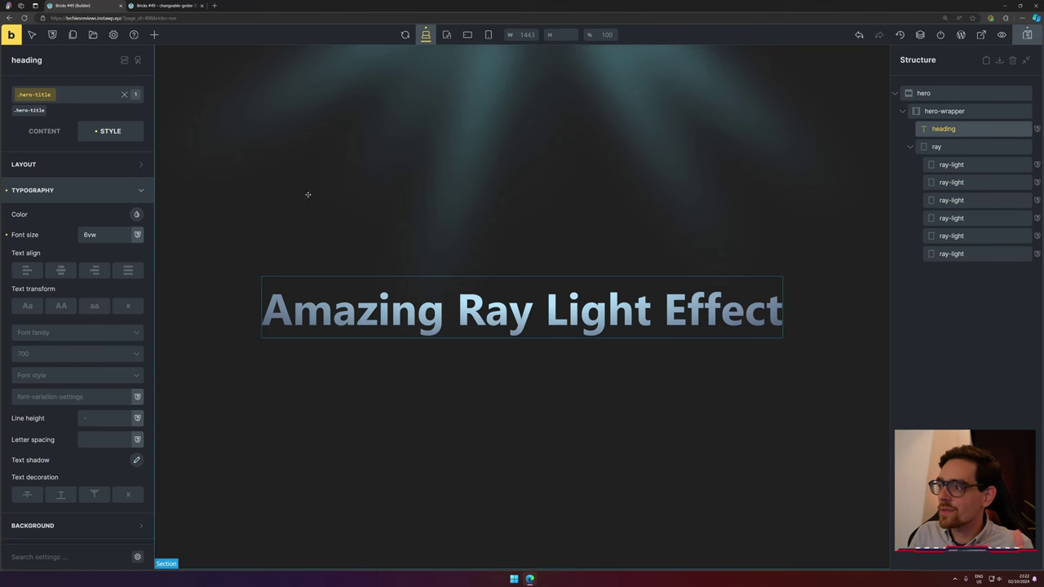
Give the heading a z-index of 1 and check the layering on the live page.
scroll(100, 302, down, 3)
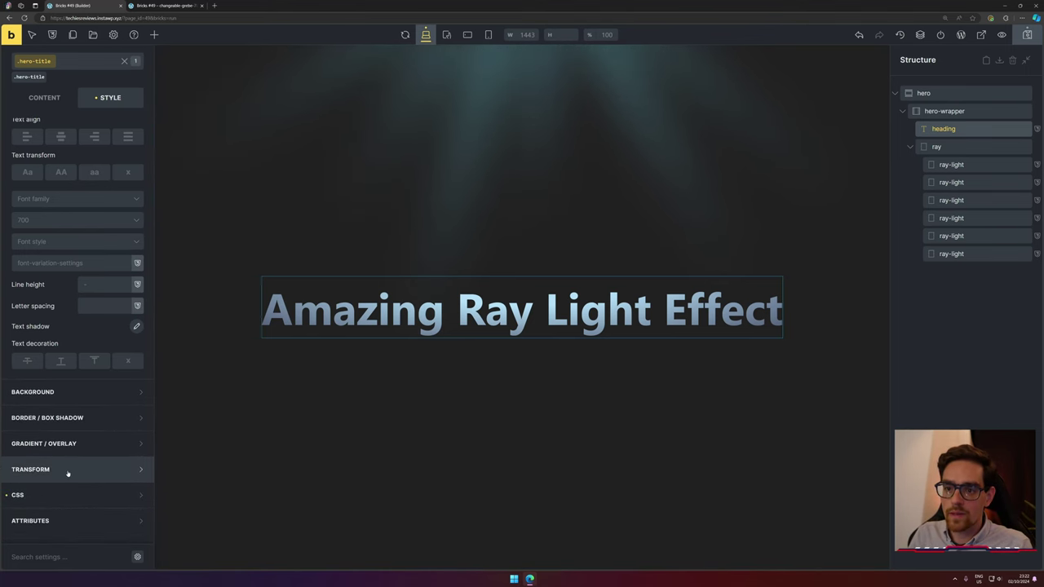
scroll(74, 408, up, 3)
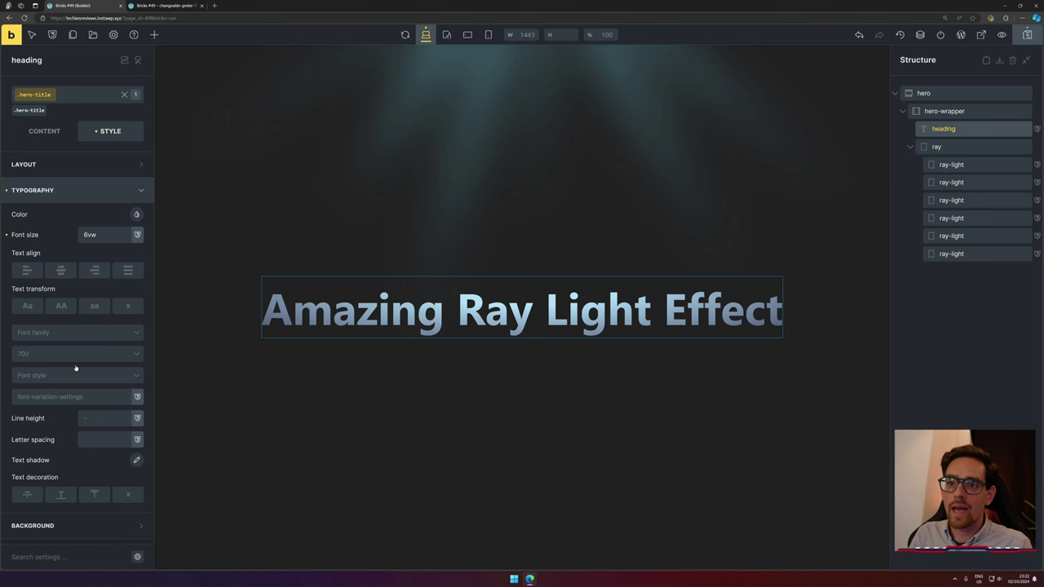
click(84, 163)
scroll(87, 255, down, 2)
scroll(87, 254, down, 4)
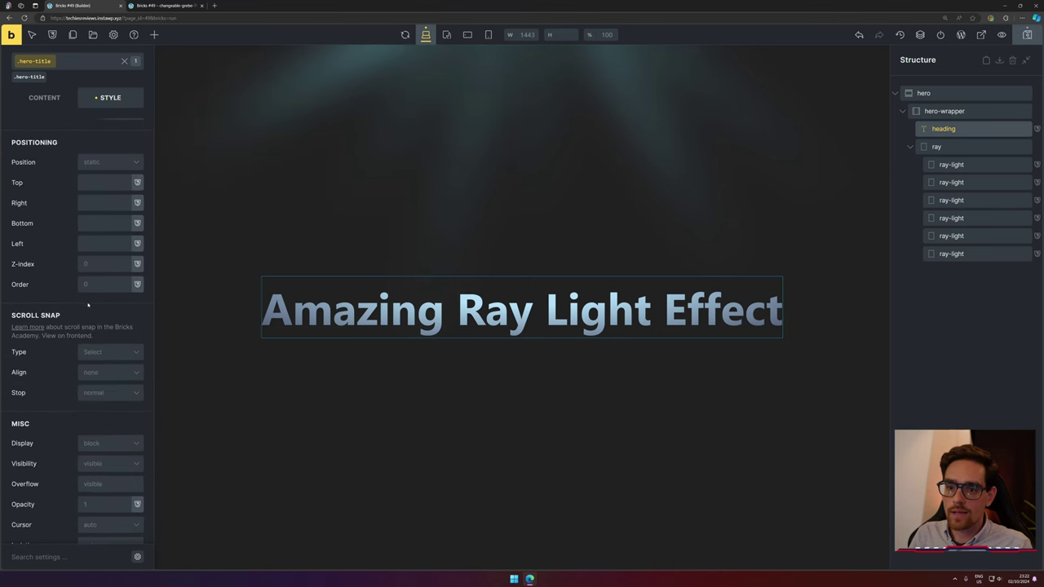
click(98, 270)
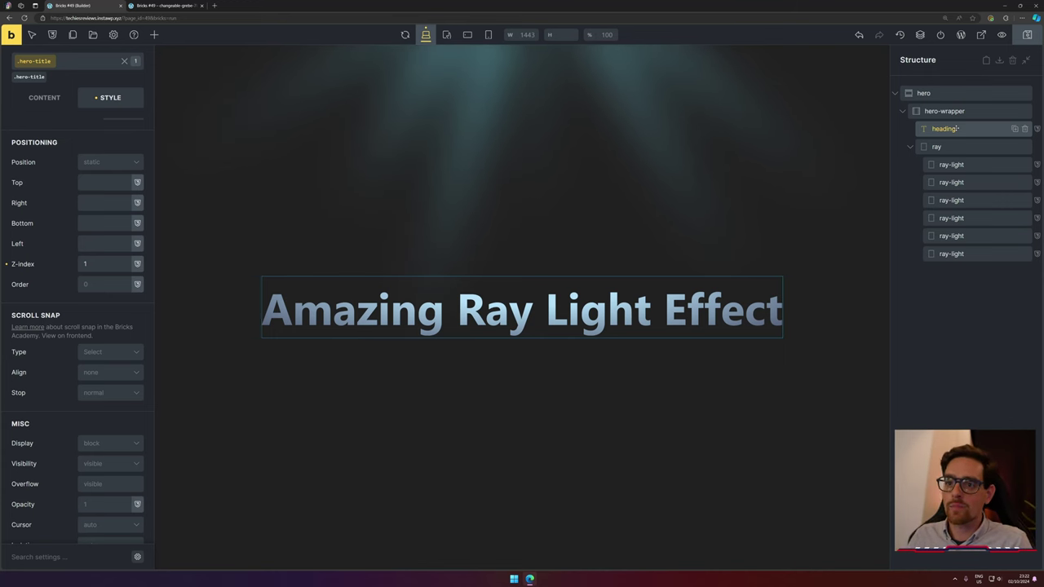
click(167, 6)
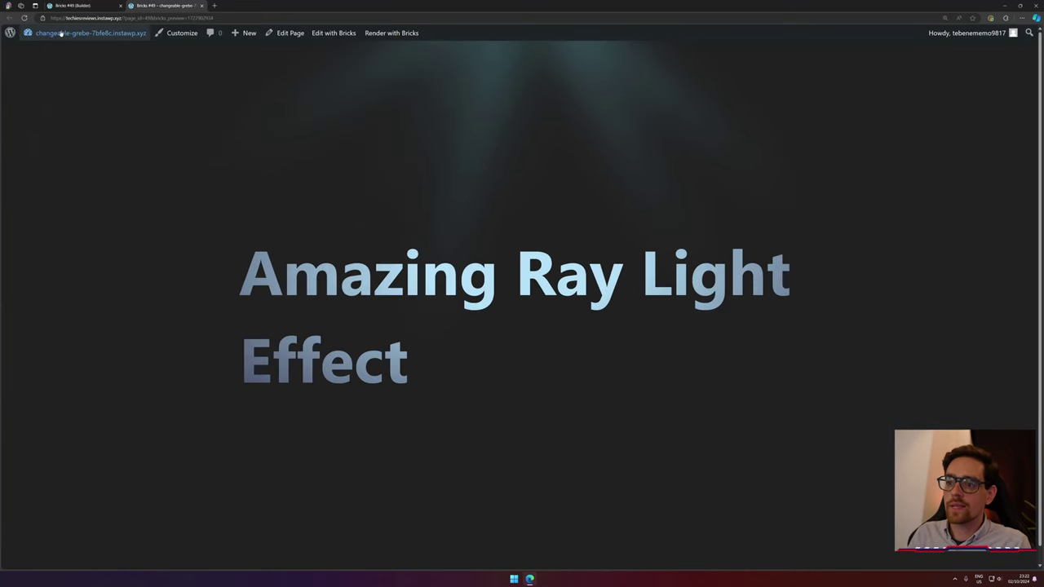
click(73, 6)
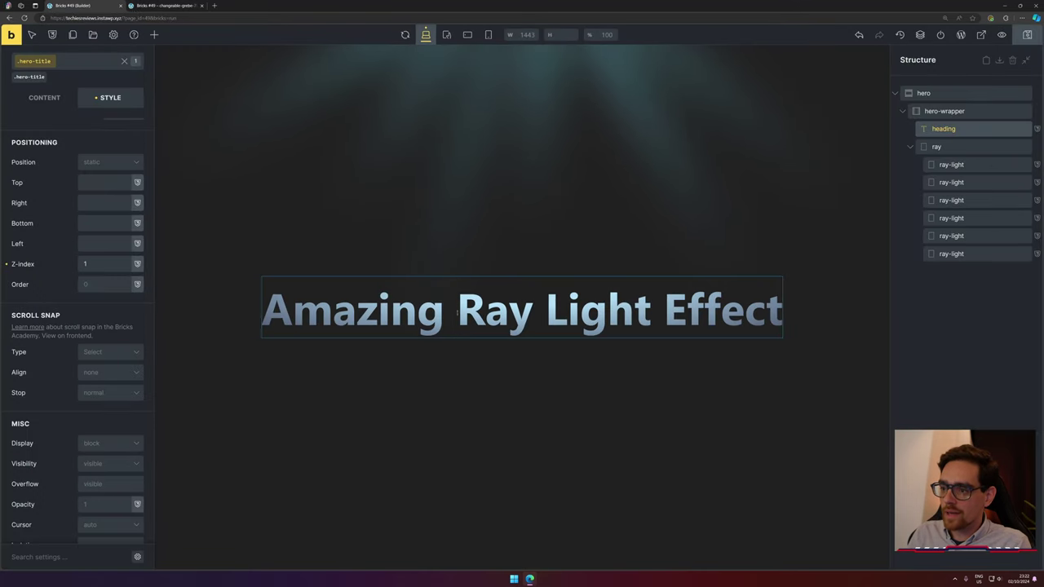
Break the heading onto a new line after 'Amazing' and center-align the text.
key(shift+Return)
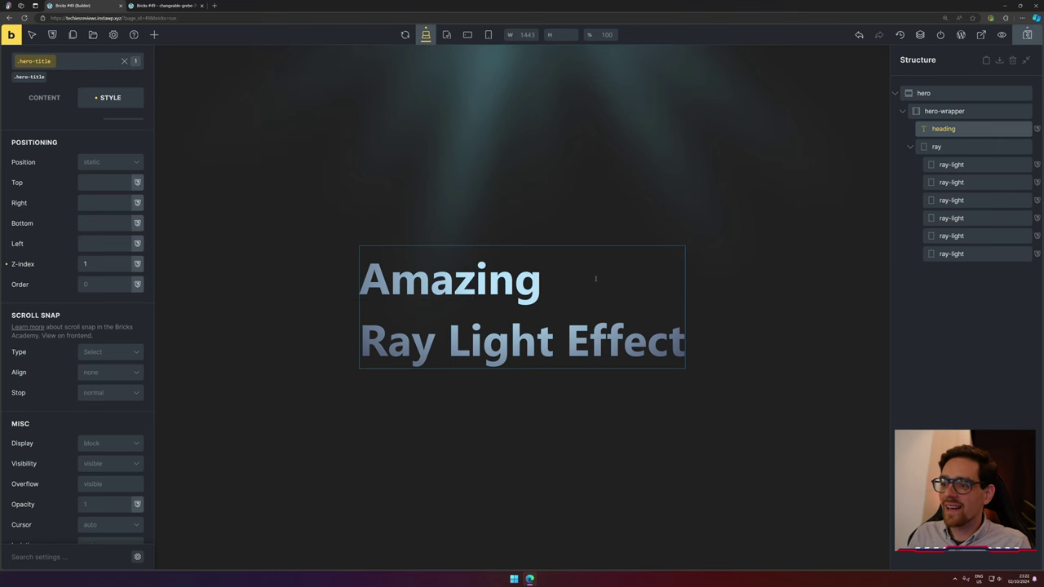
click(65, 98)
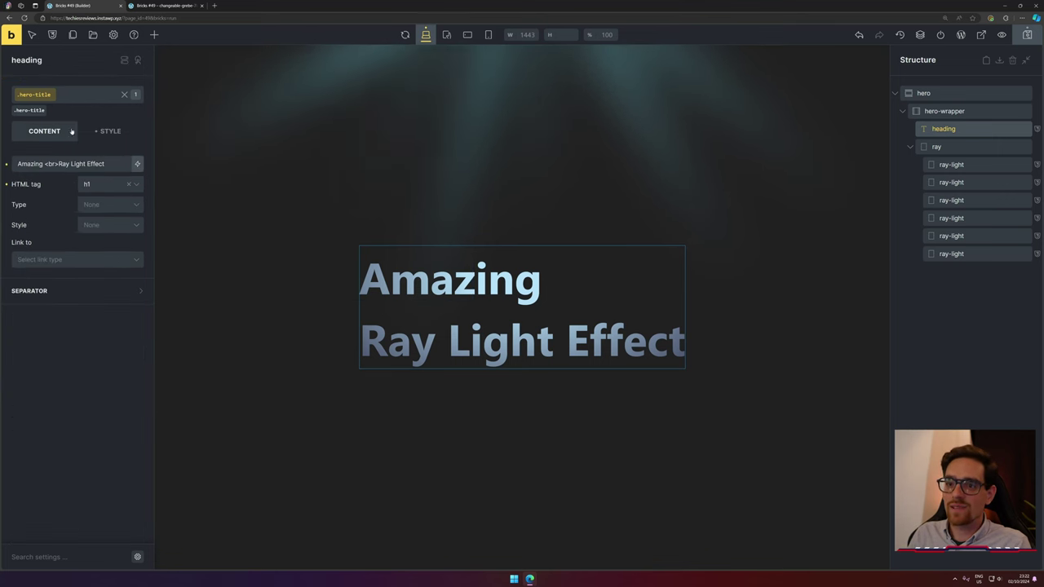
click(108, 131)
click(35, 190)
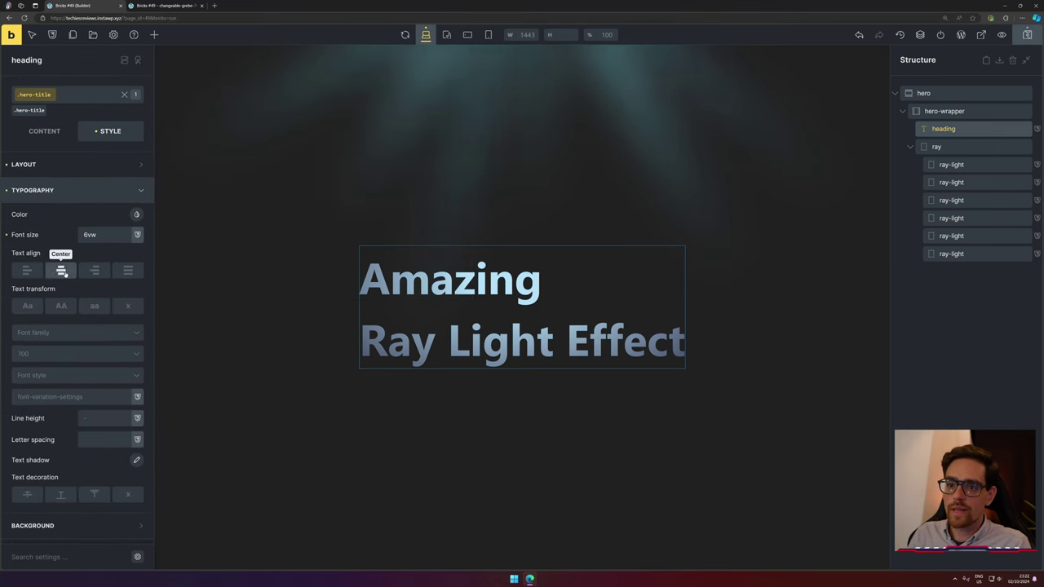
click(62, 271)
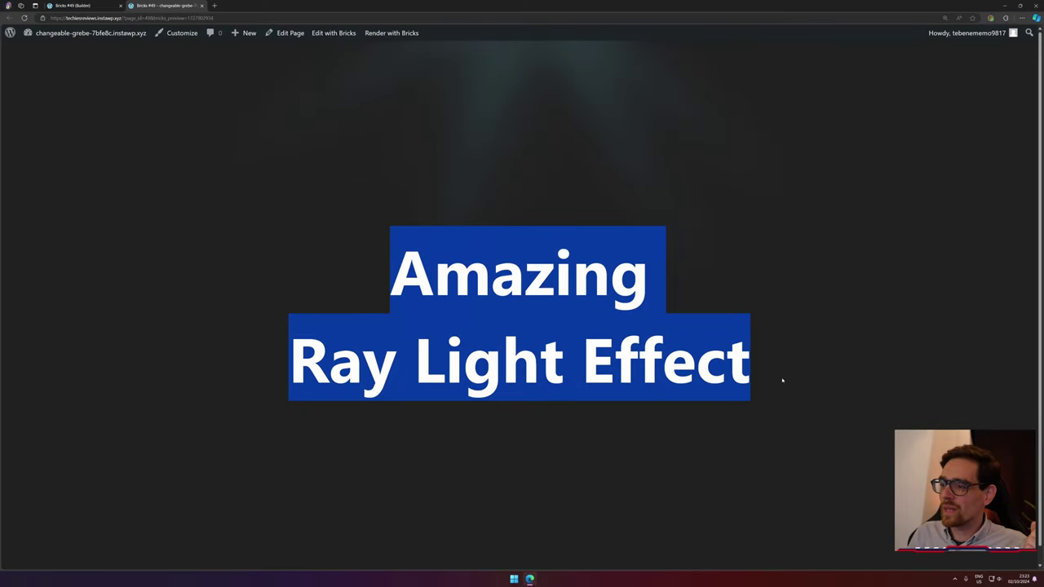
Deselect on the live page to review the centred two-line gradient heading under the rays.
click(789, 387)
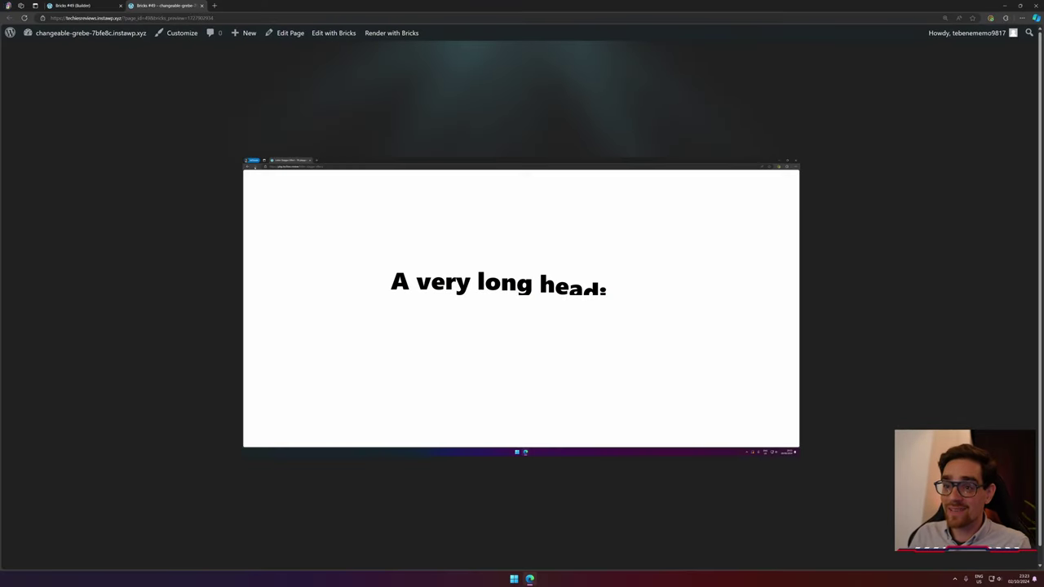